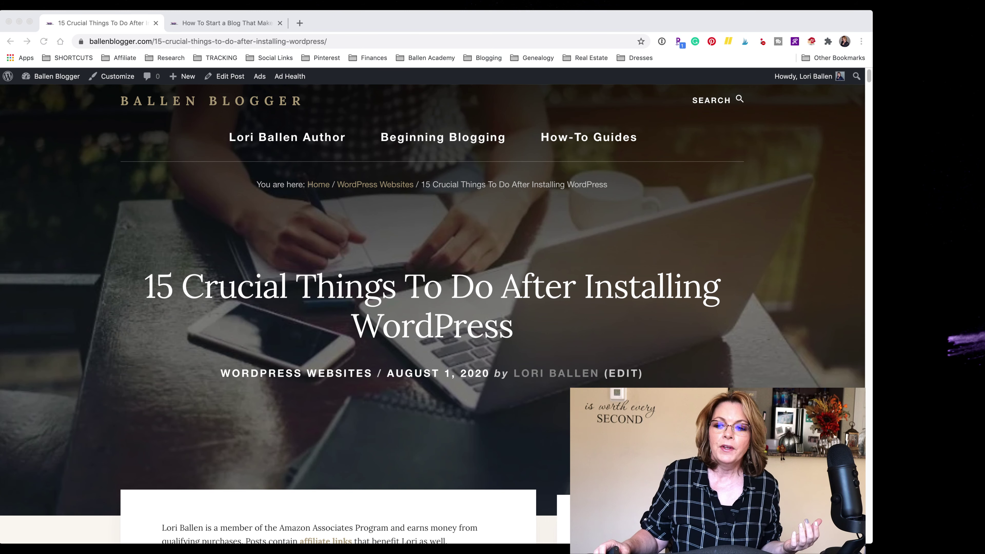
Read through the article's introduction and contents list down to the section "1. Establish General Settings".
scroll(433, 314, "down", 2)
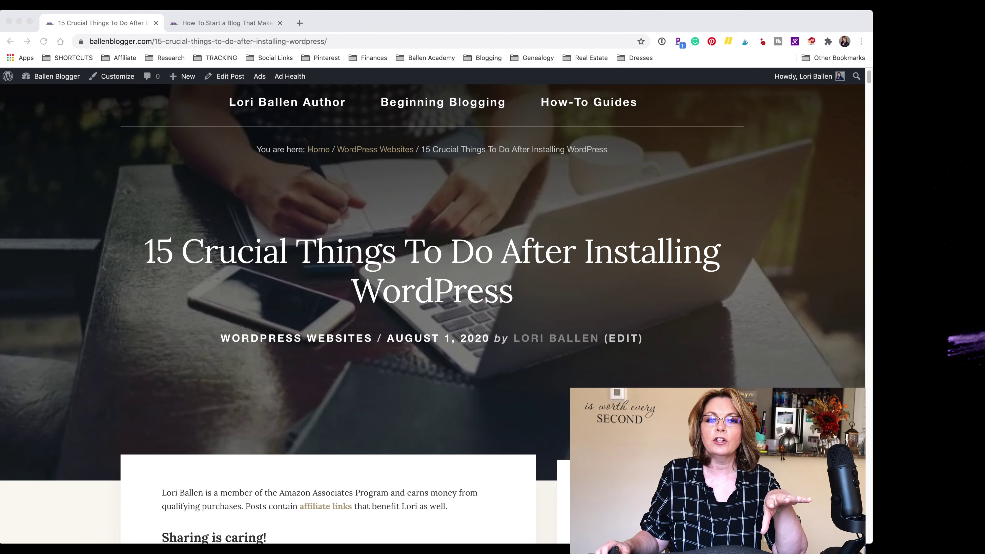
scroll(432, 314, "up", 2)
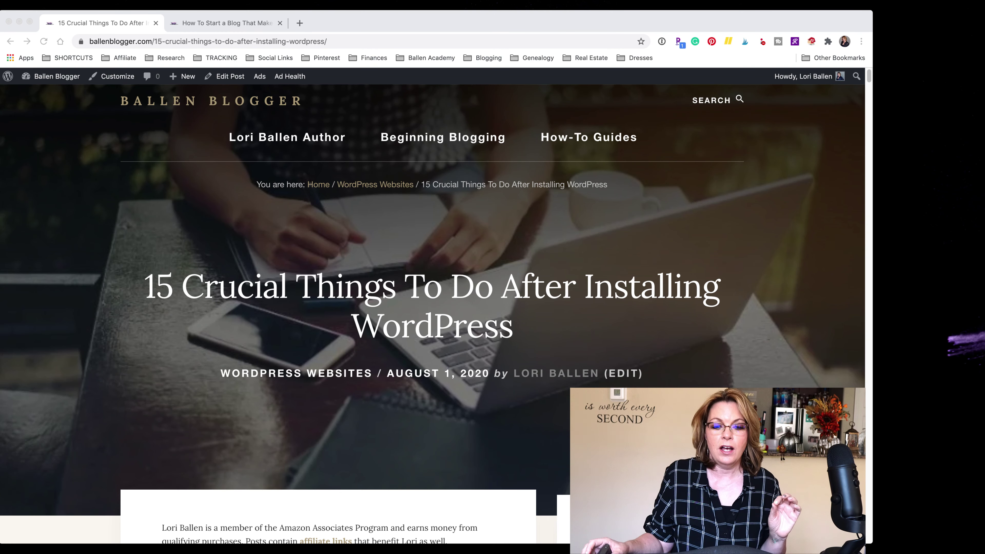
scroll(433, 271, "down", 1)
scroll(433, 271, "down", 1)
scroll(433, 271, "down", 10)
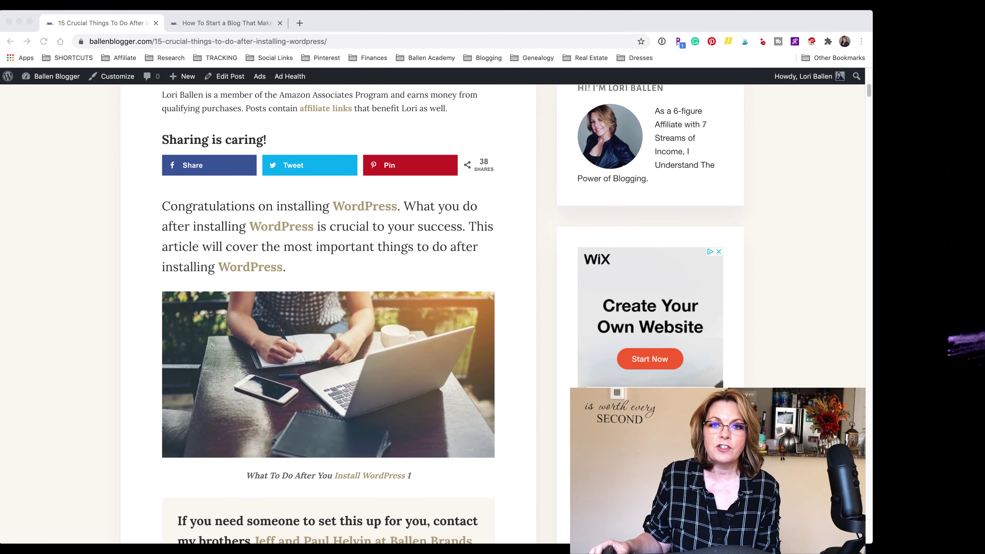
scroll(432, 271, "down", 1)
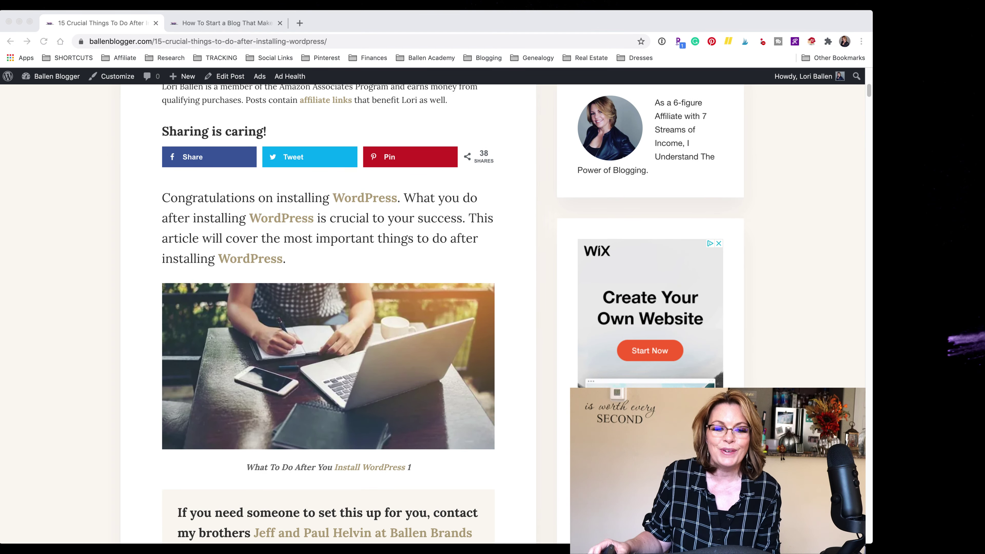
scroll(433, 272, "down", 2)
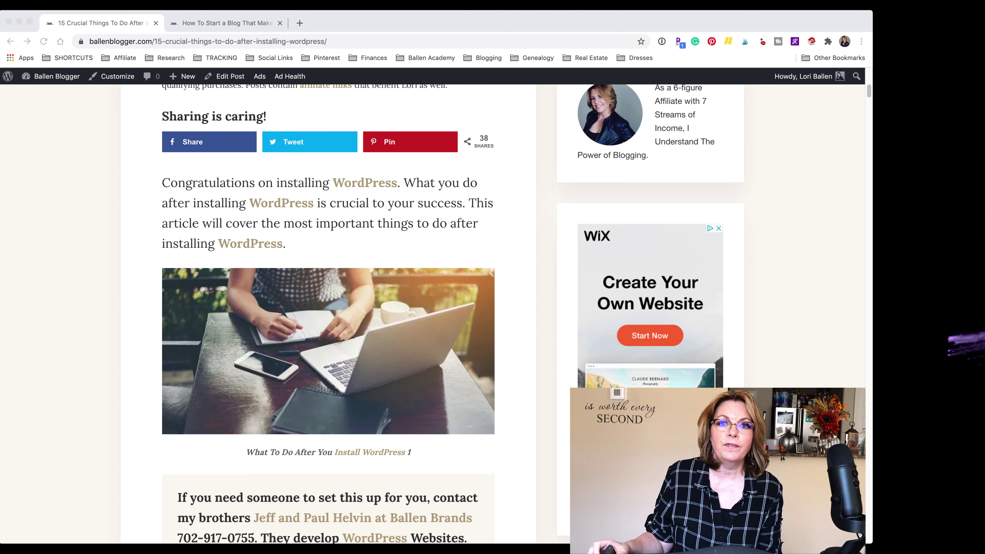
scroll(435, 310, "down", 1)
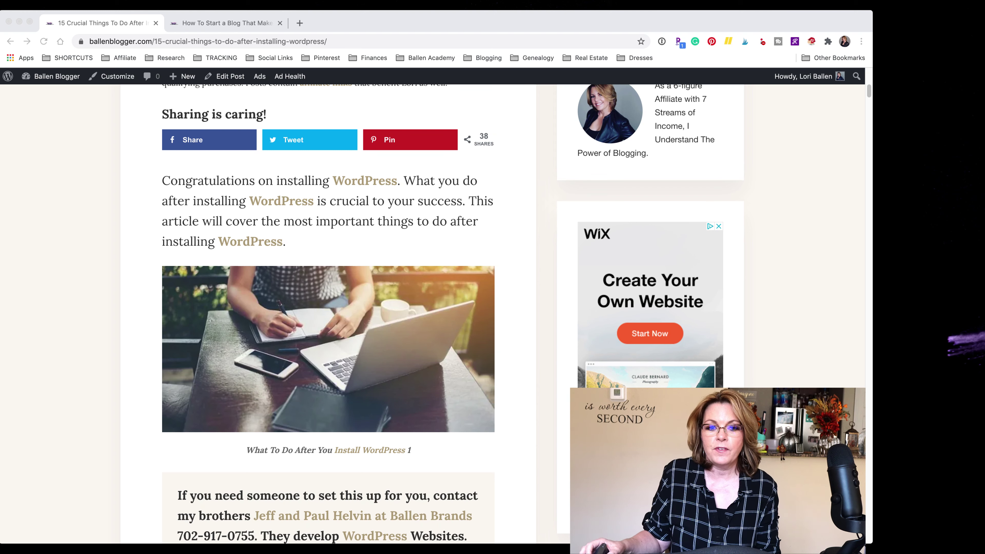
scroll(492, 310, "down", 1)
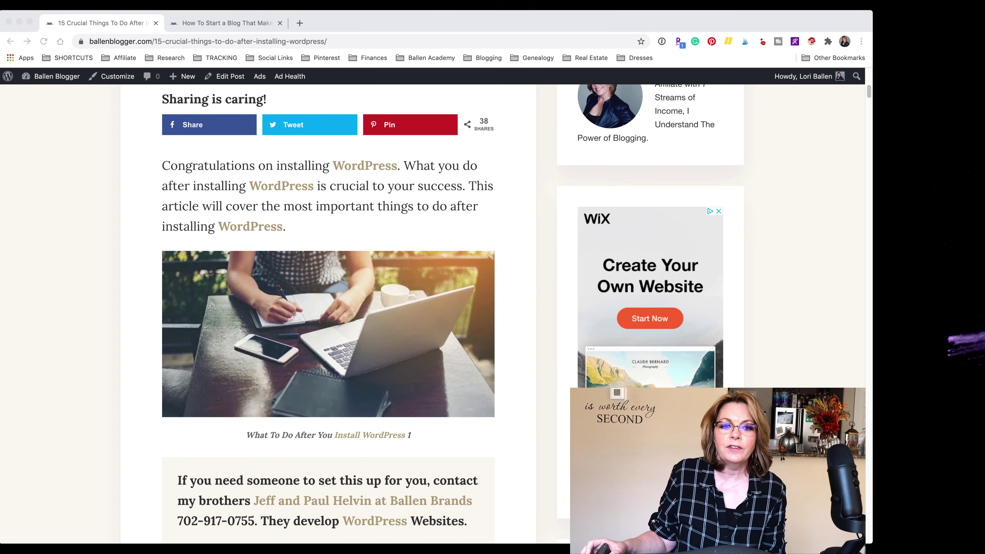
scroll(435, 311, "up", 5)
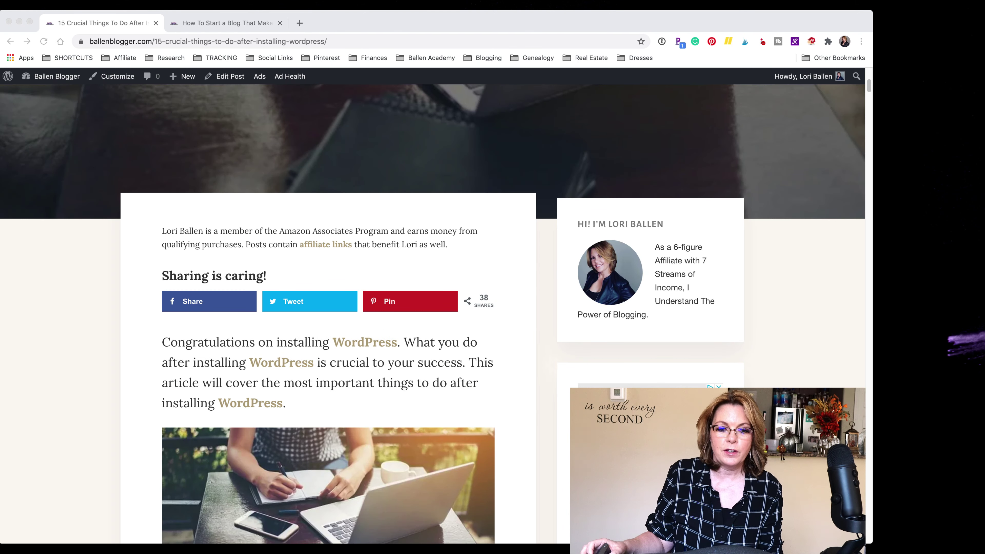
scroll(434, 310, "down", 10)
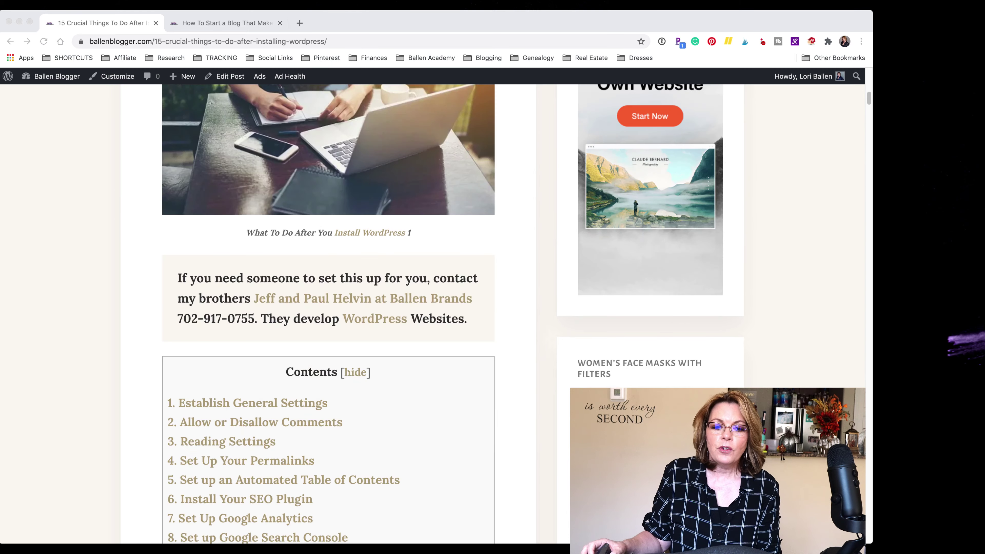
scroll(435, 310, "down", 12)
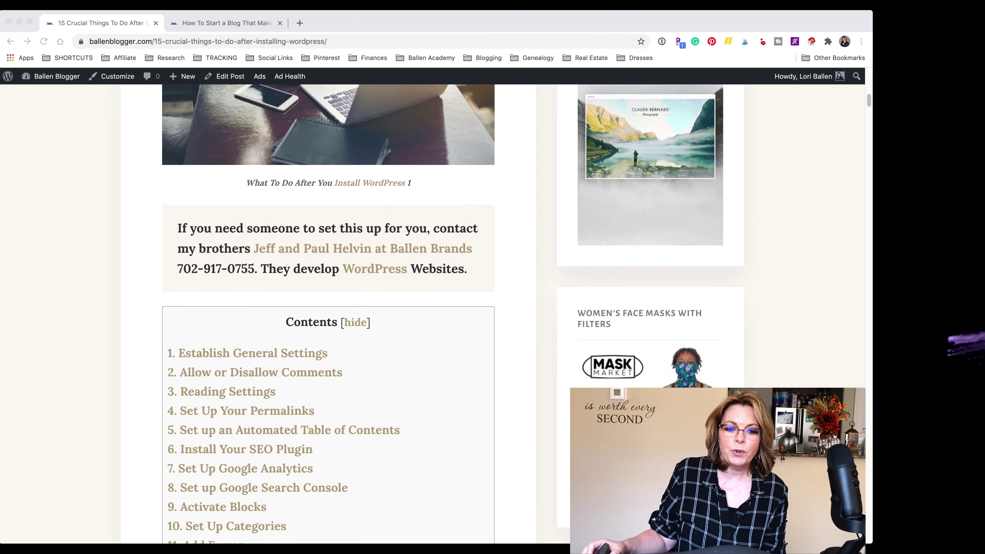
scroll(434, 310, "down", 1)
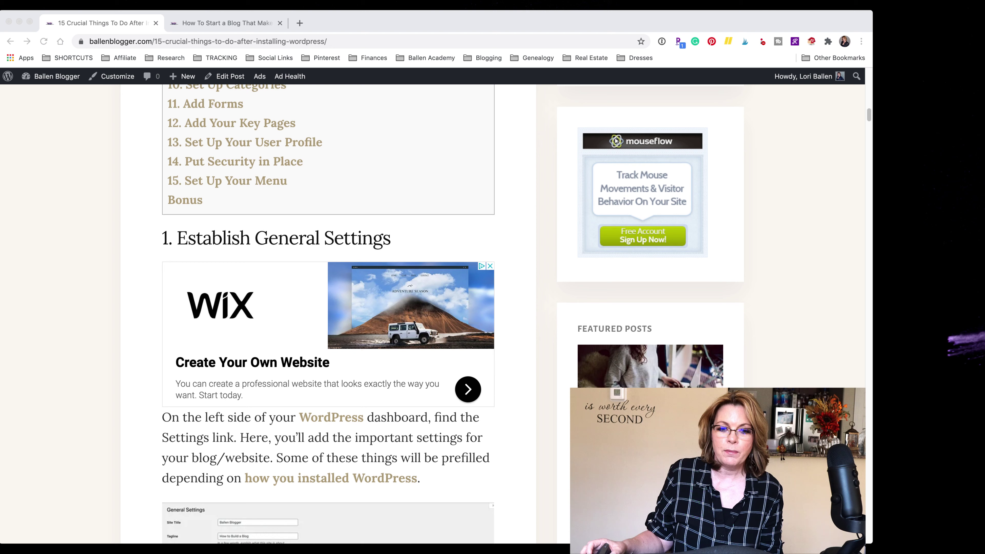
scroll(434, 311, "down", 1)
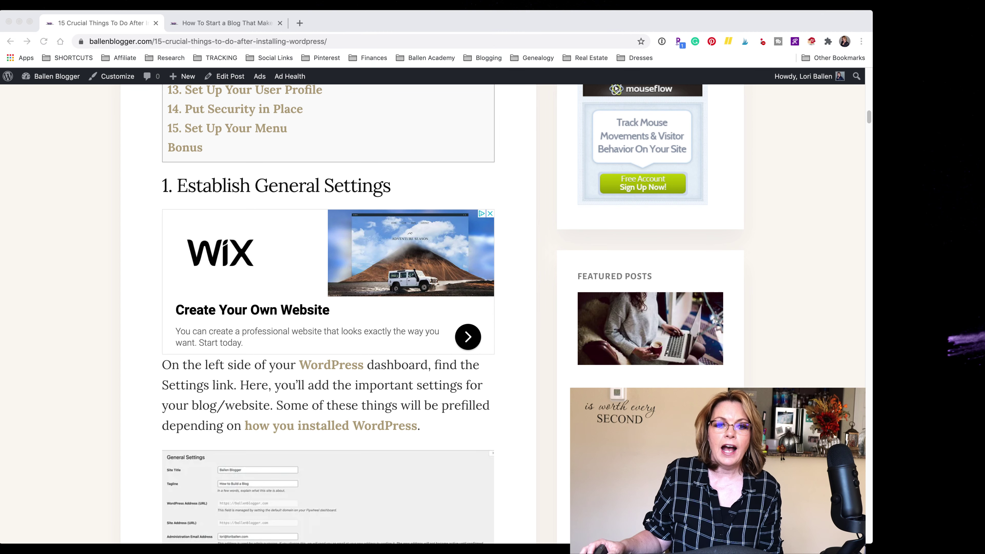
Switch to the blog's homepage and open its WordPress admin dashboard.
left_click(238, 24)
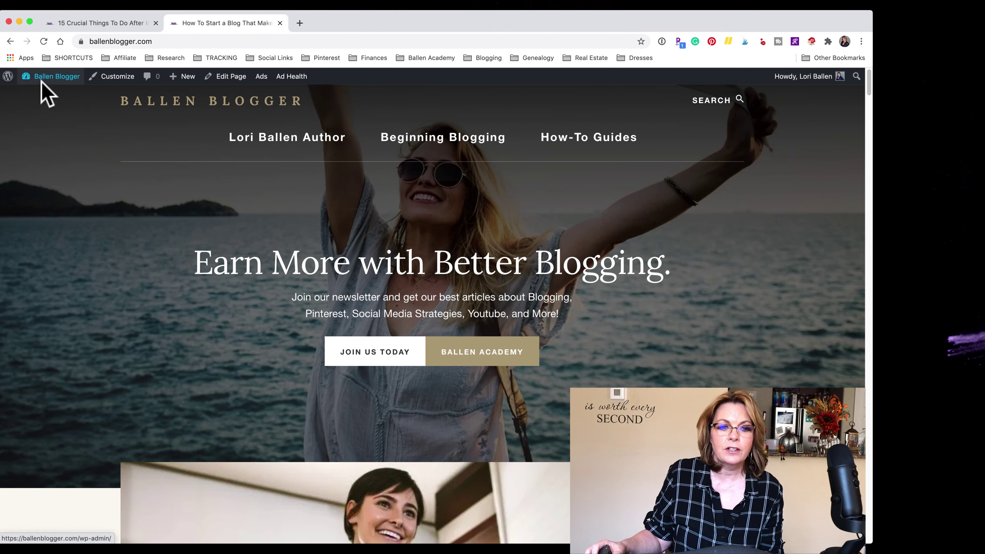
mouse_move(41, 87)
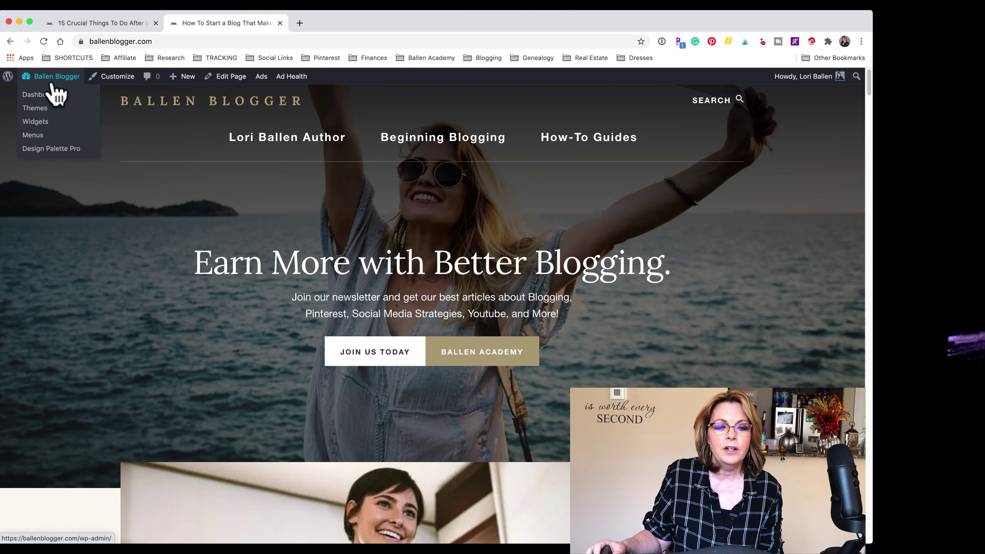
left_click(48, 96)
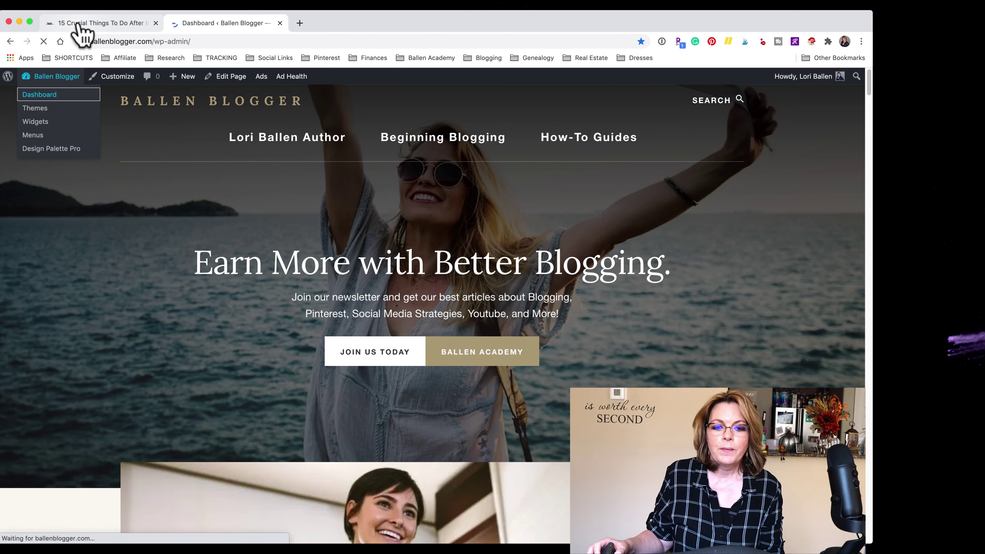
Return to the article and examine the "Establish General Settings" instructions and their example screenshot.
left_click(79, 24)
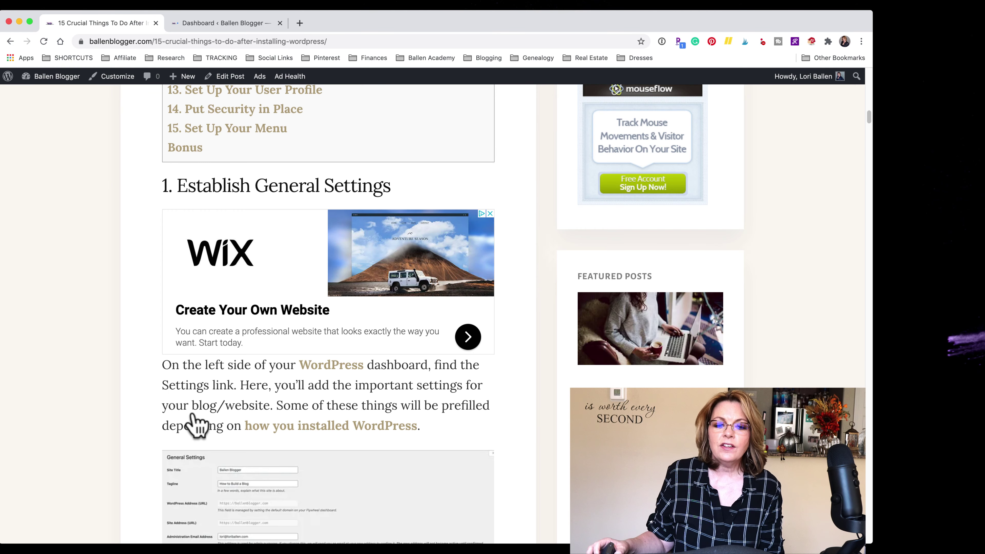
scroll(124, 393, "down", 1)
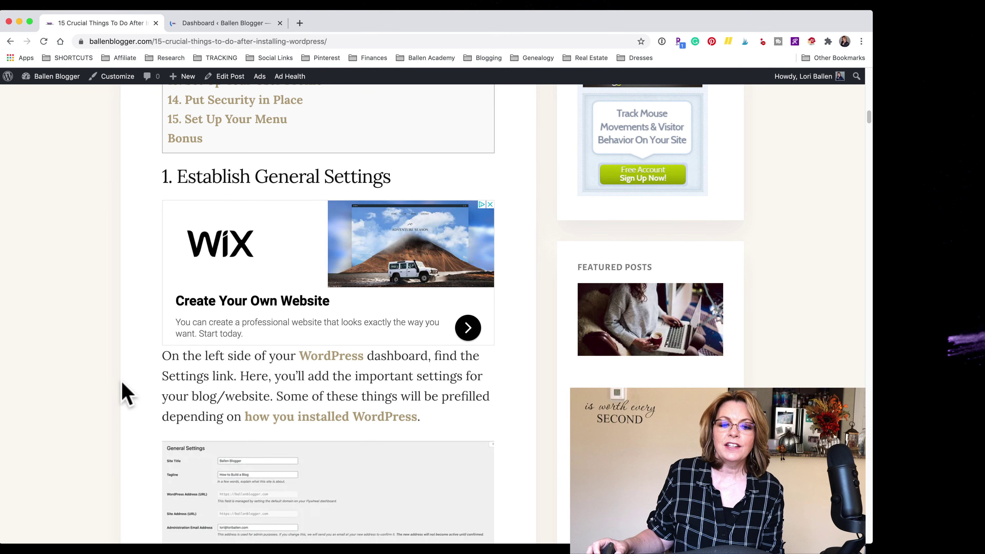
scroll(124, 394, "down", 1)
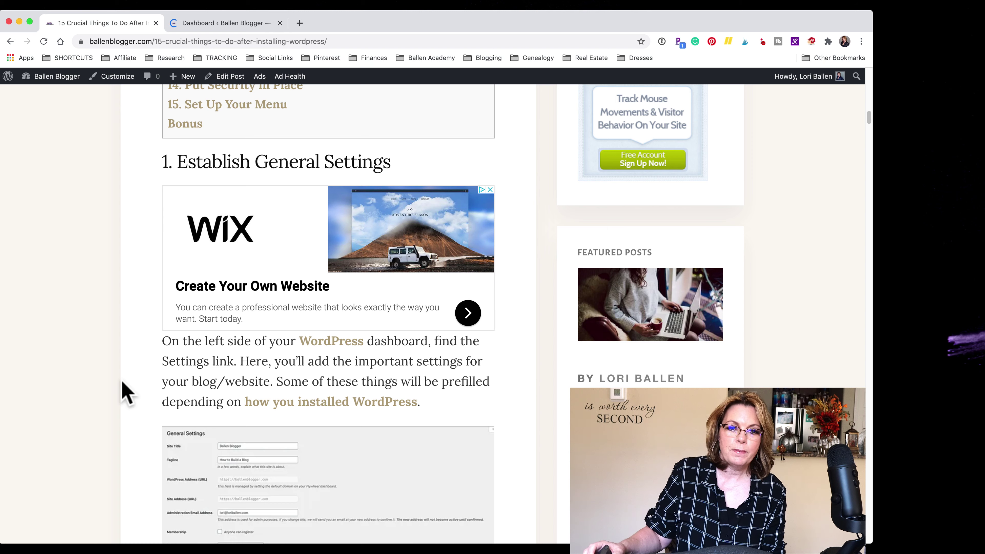
scroll(123, 394, "down", 3)
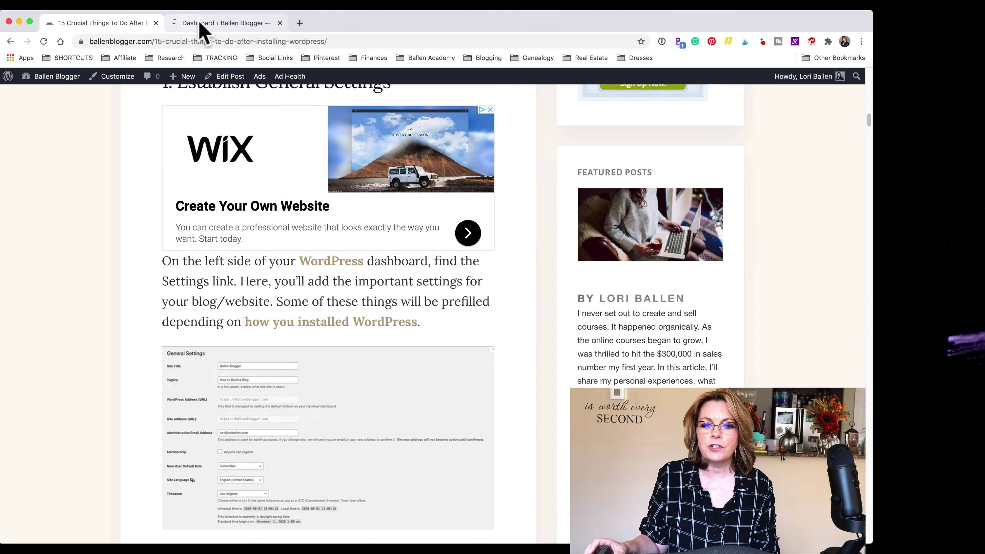
Go back to the WordPress dashboard and open the site's General Settings page.
left_click(200, 23)
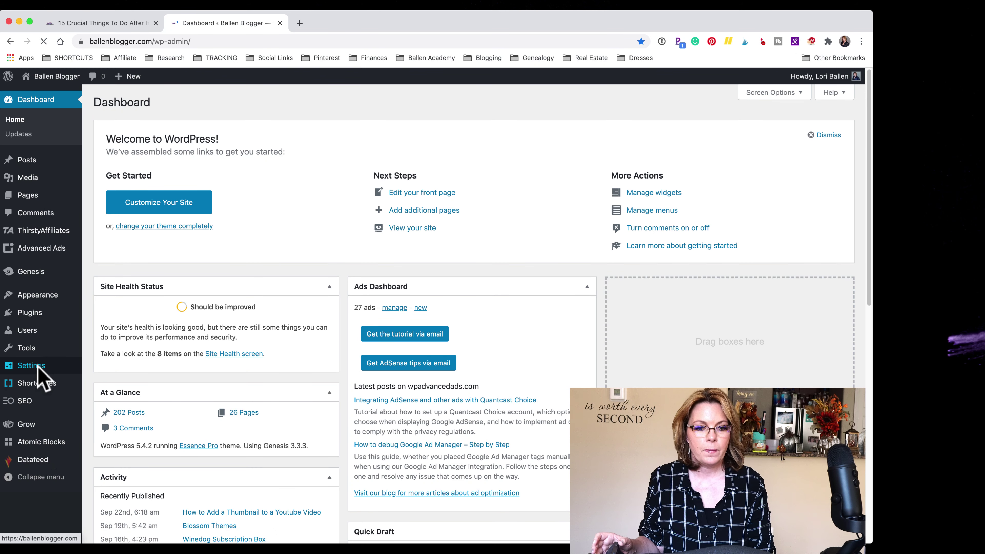
mouse_move(38, 369)
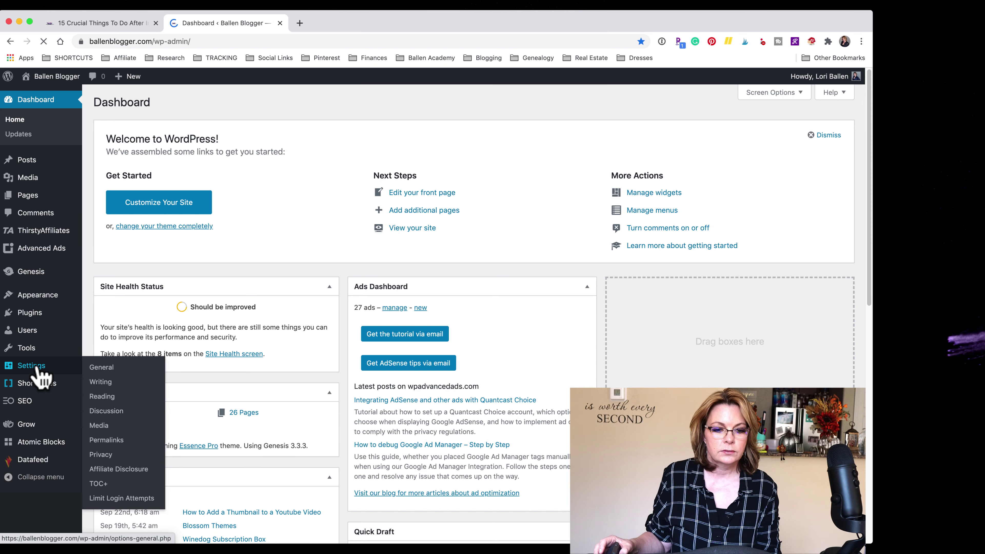
left_click(40, 369)
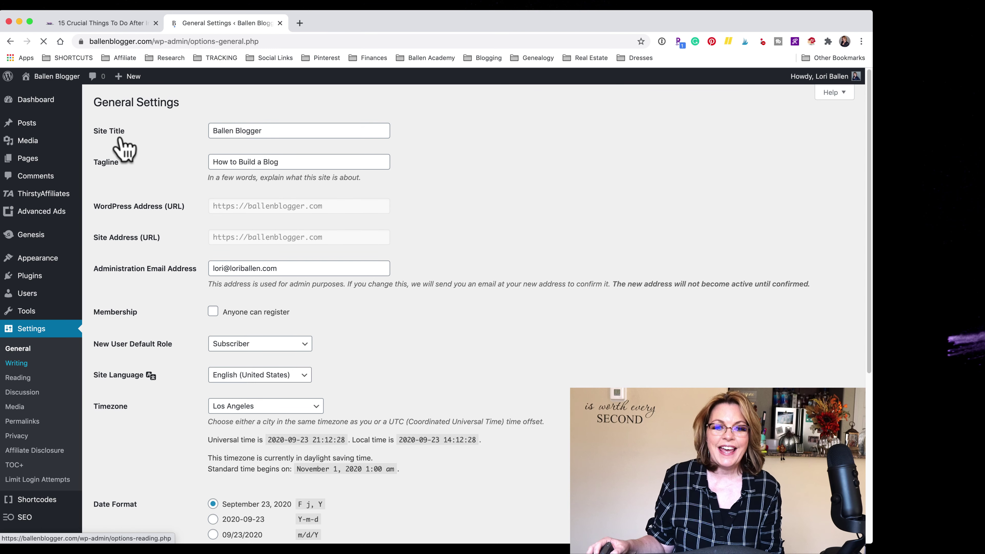
Insert "Better" before "Blog" in the site tagline so it reads "How to Build a Better Blog".
left_click(280, 131)
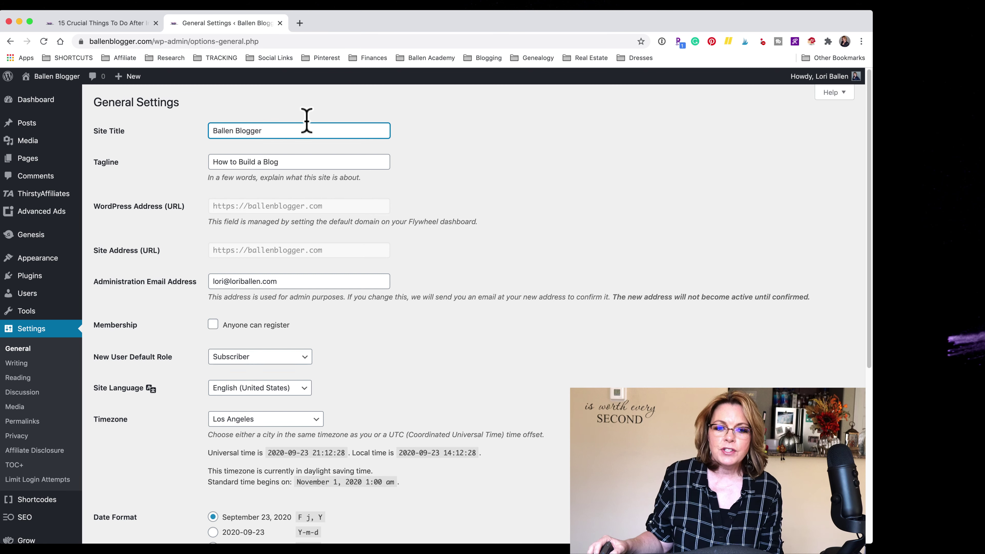
left_click(291, 162)
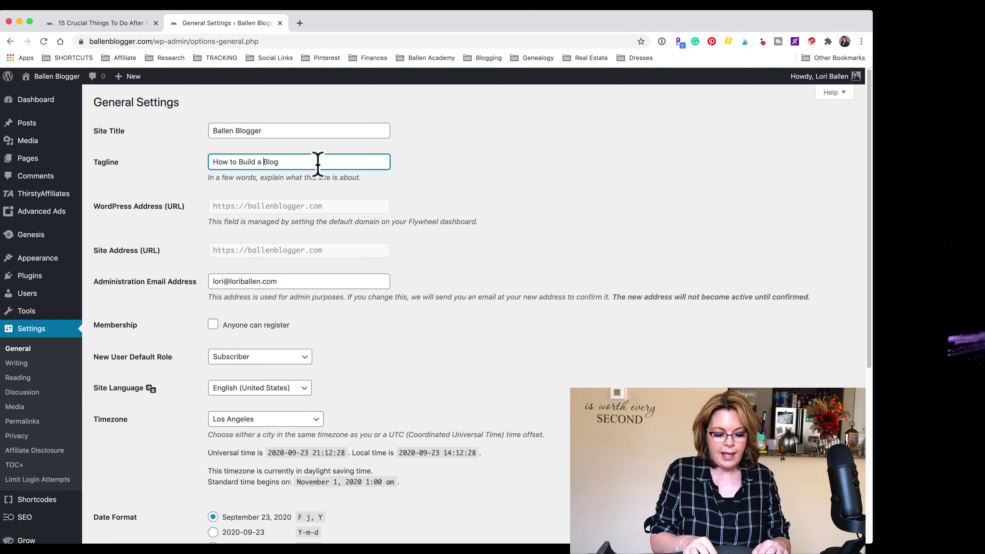
type("Better")
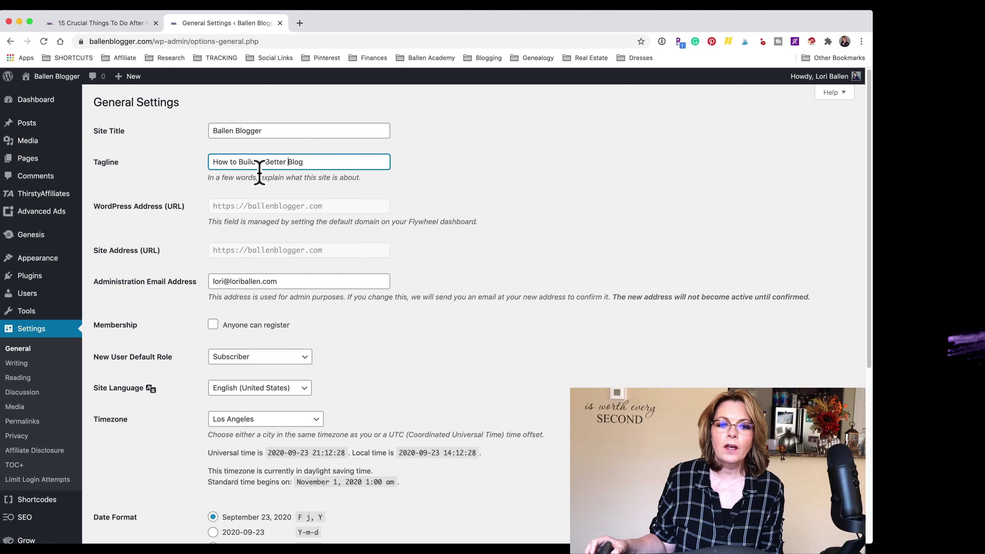
Review the WordPress address, site address, administration email, membership and new user role settings.
scroll(161, 218, "down", 1)
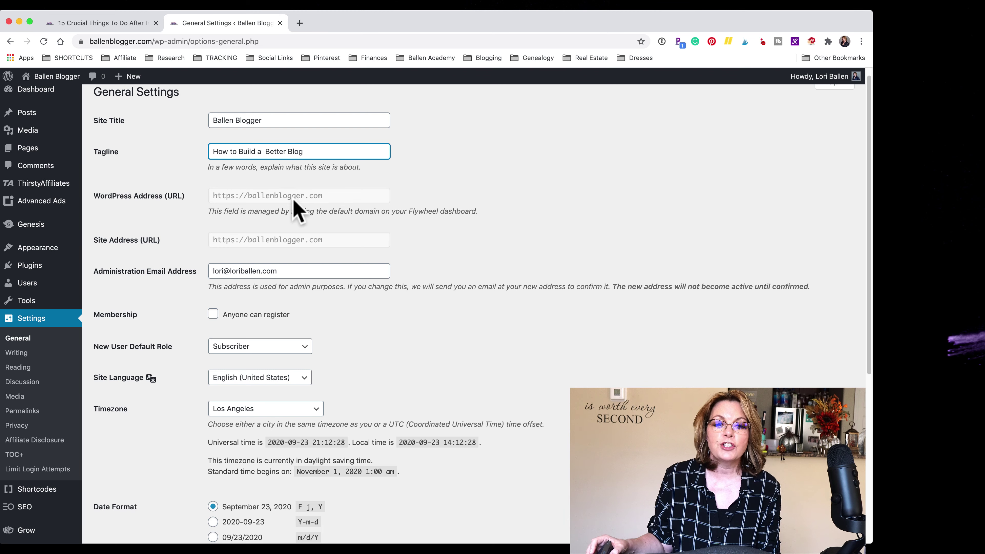
scroll(307, 217, "down", 1)
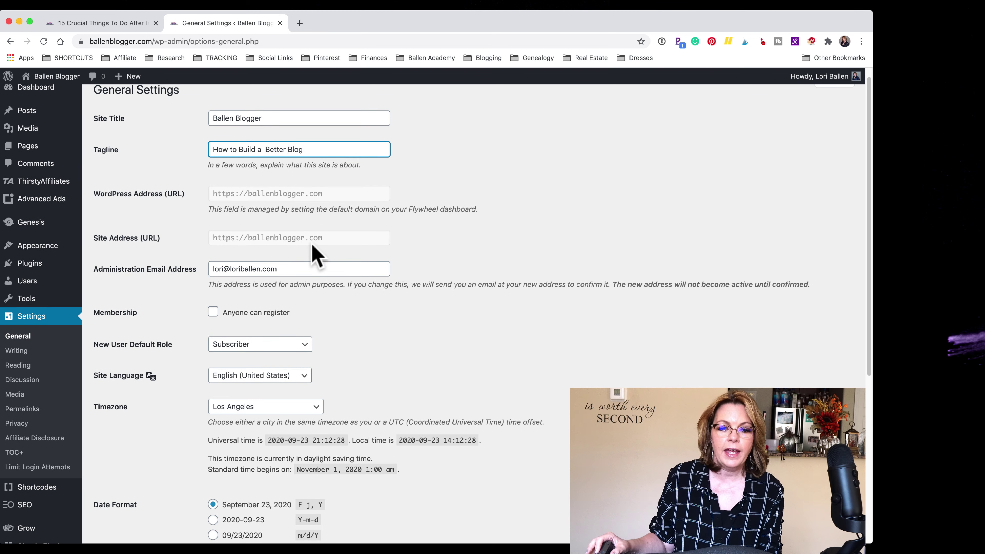
scroll(317, 254, "down", 1)
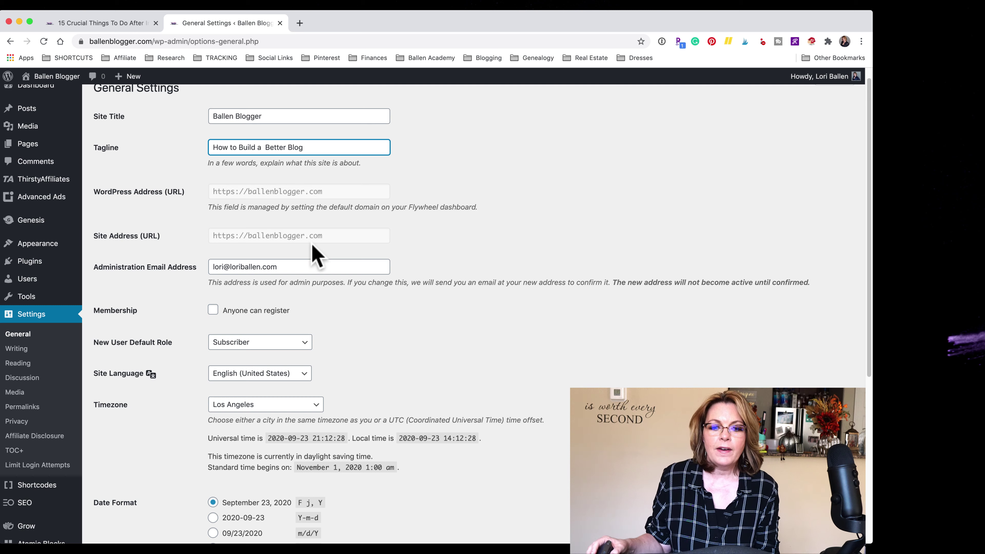
scroll(316, 254, "down", 2)
scroll(253, 264, "down", 2)
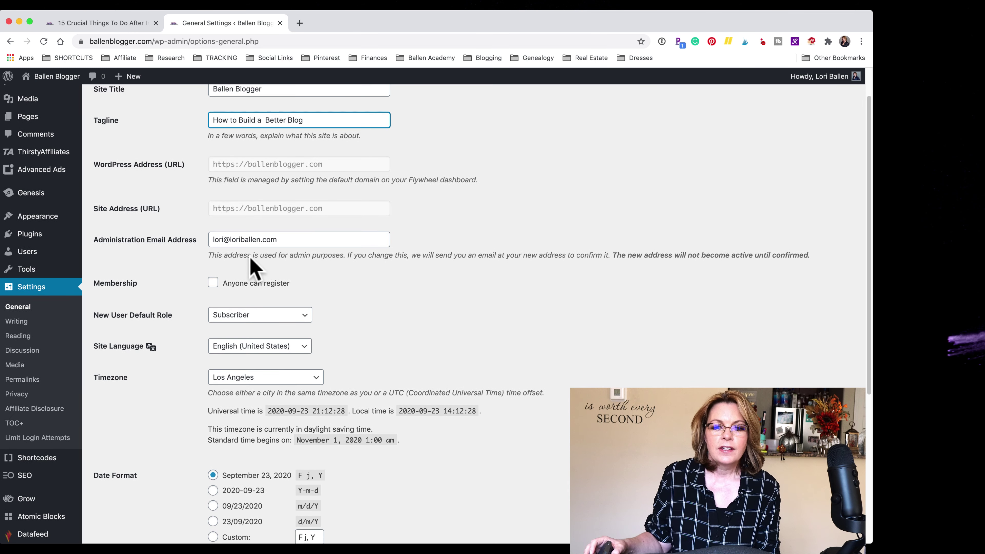
scroll(253, 264, "down", 5)
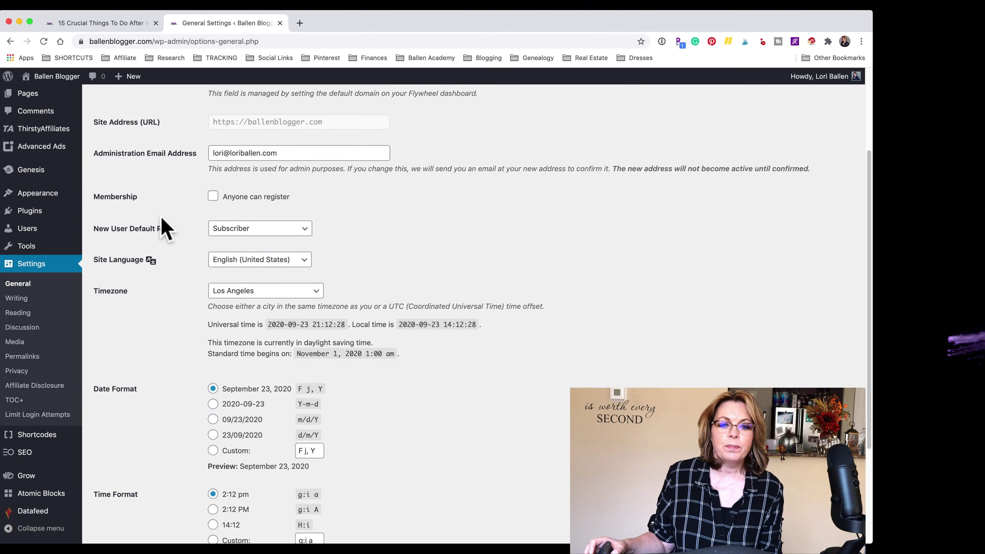
scroll(132, 215, "down", 1)
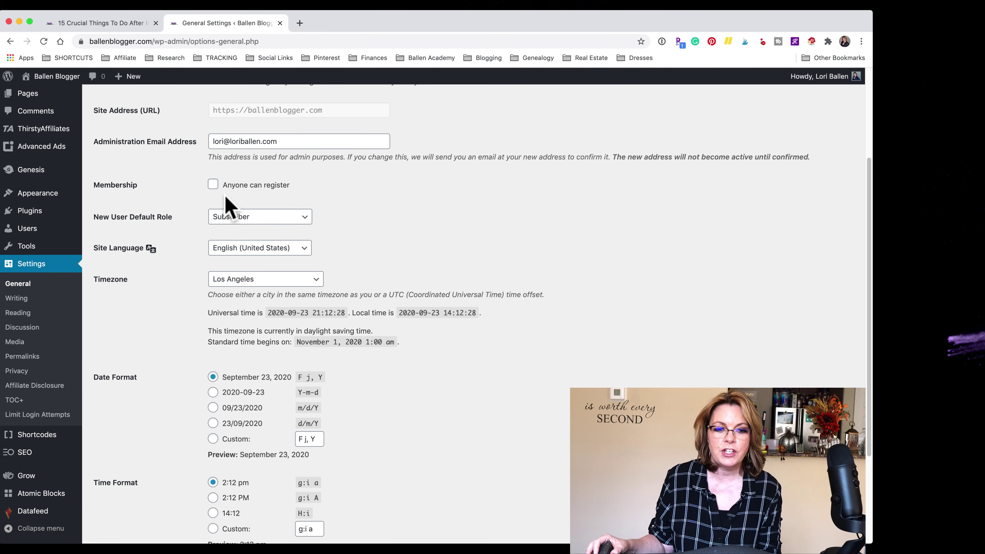
scroll(225, 196, "down", 1)
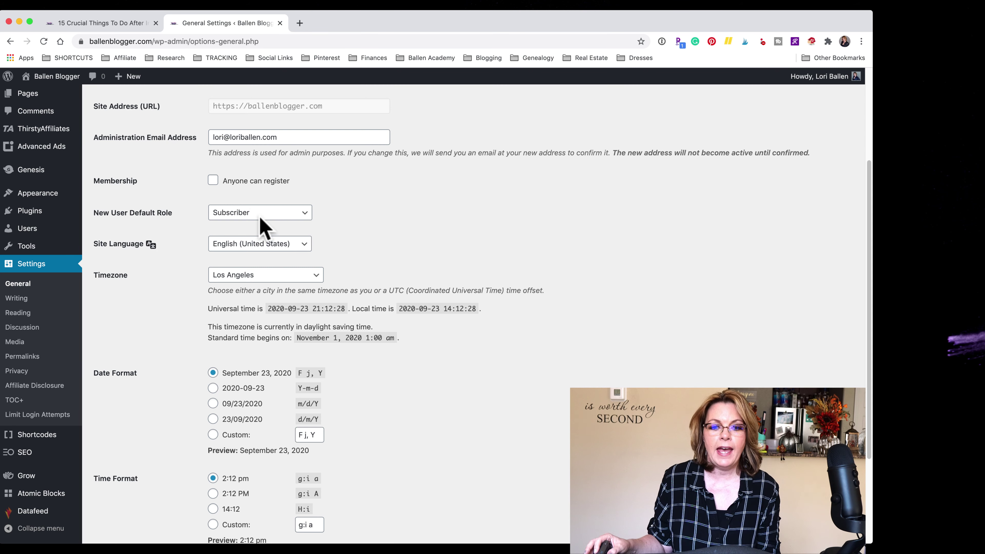
Check the available new user default roles and keep Subscriber selected.
left_click(308, 223)
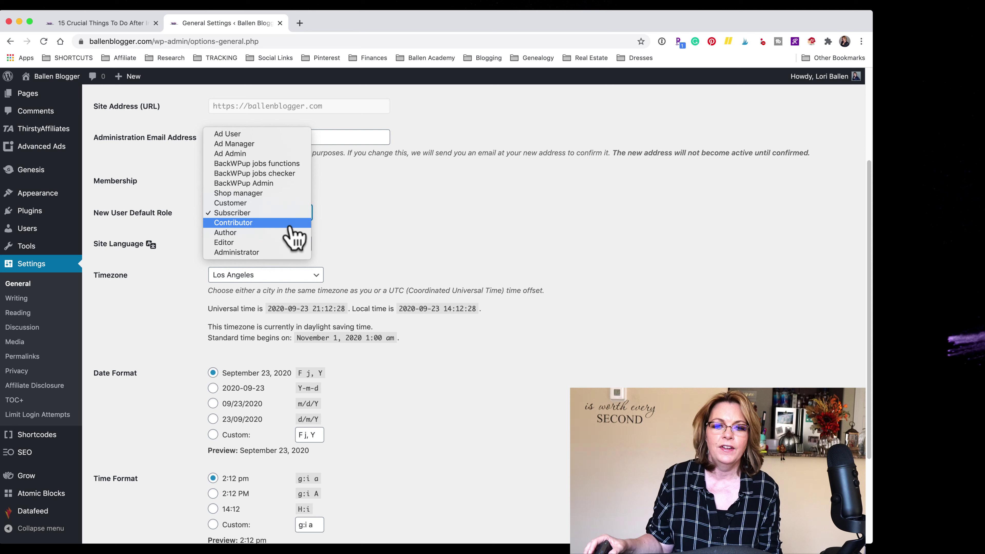
left_click(259, 216)
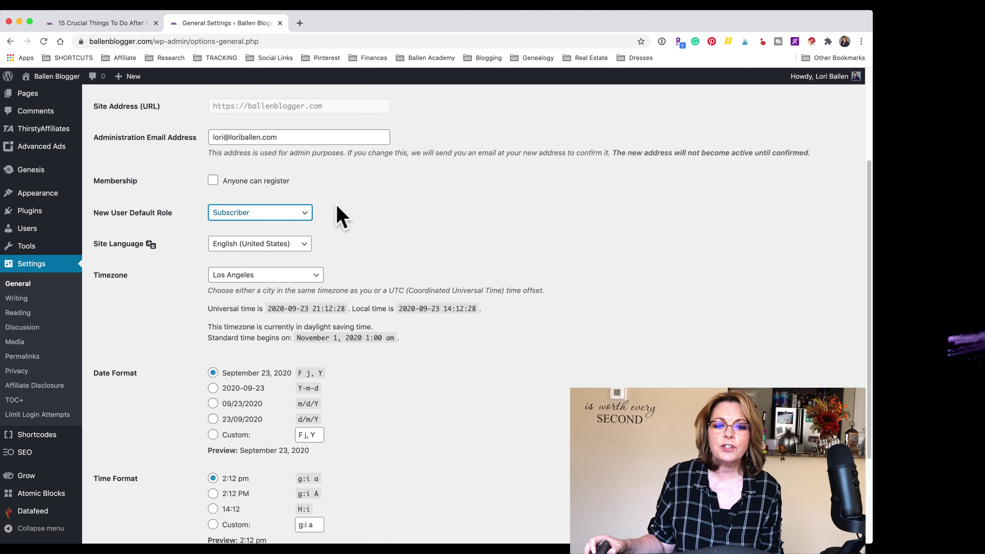
scroll(336, 206, "down", 1)
scroll(254, 243, "down", 3)
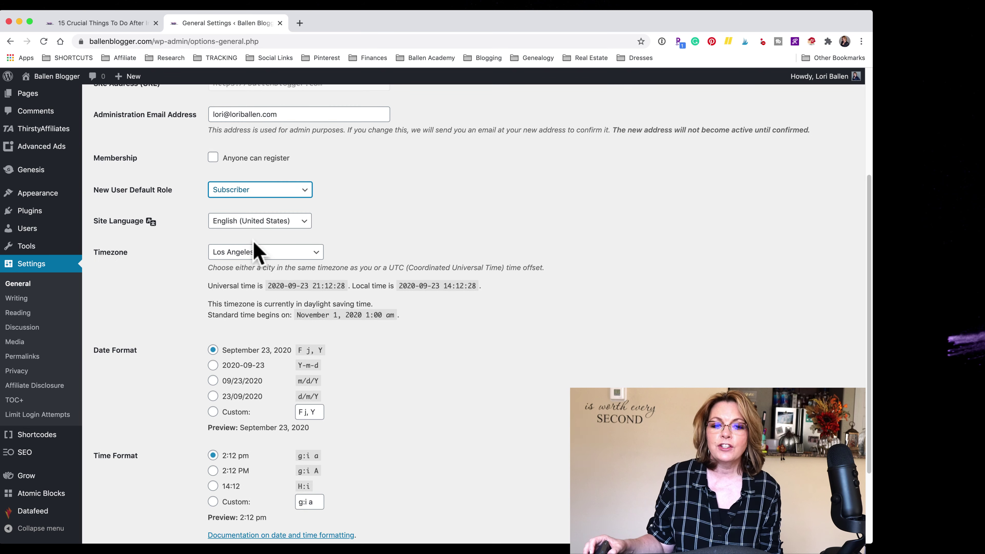
Finish reviewing the General Settings, and look over the post defaults, post-via-email and update services options in Writing Settings.
scroll(293, 225, "down", 4)
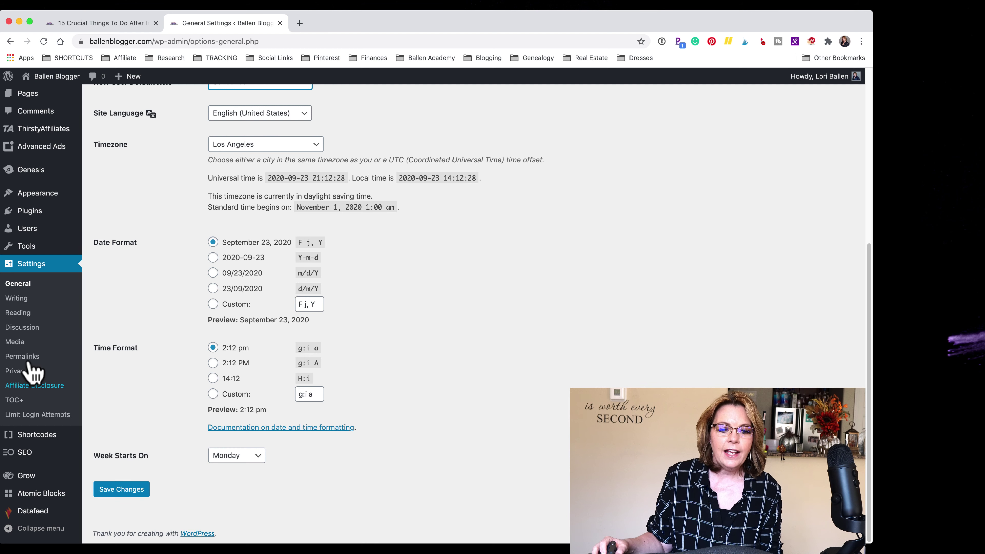
left_click(16, 299)
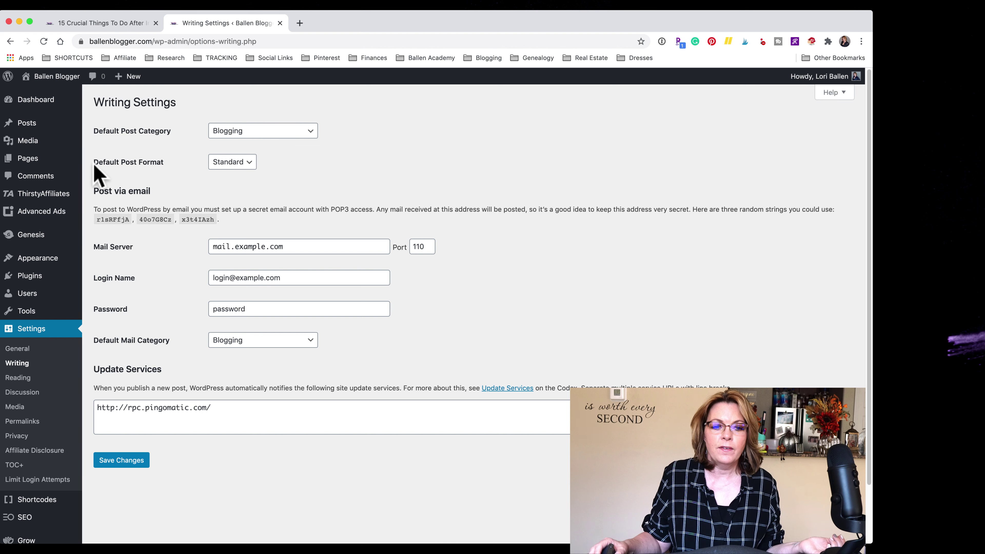
mouse_move(32, 130)
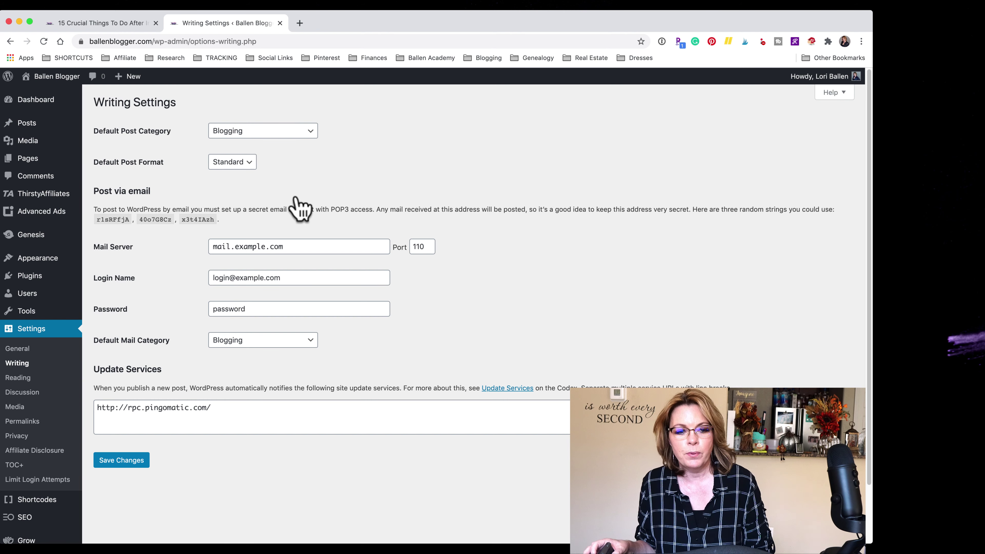
scroll(283, 198, "down", 1)
scroll(280, 196, "down", 1)
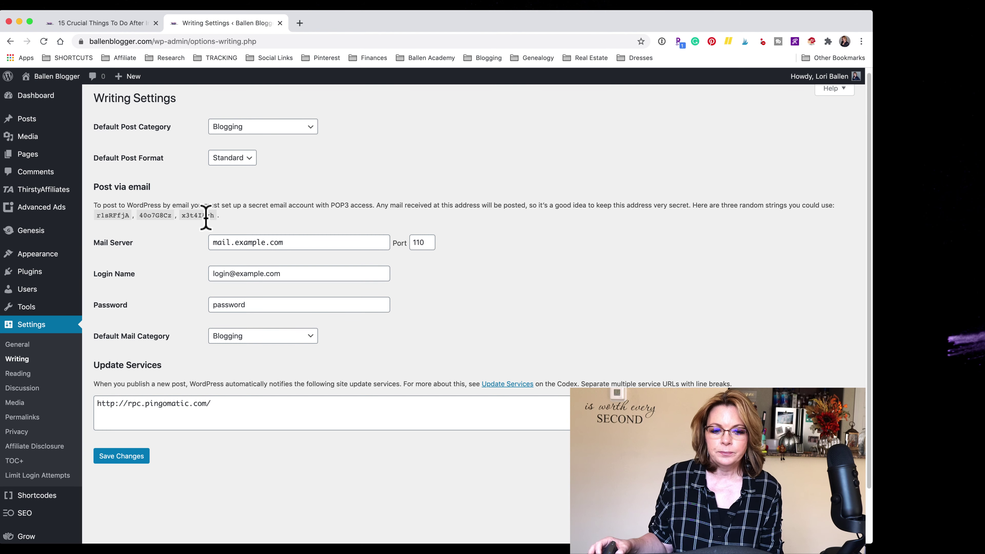
scroll(187, 327, "down", 2)
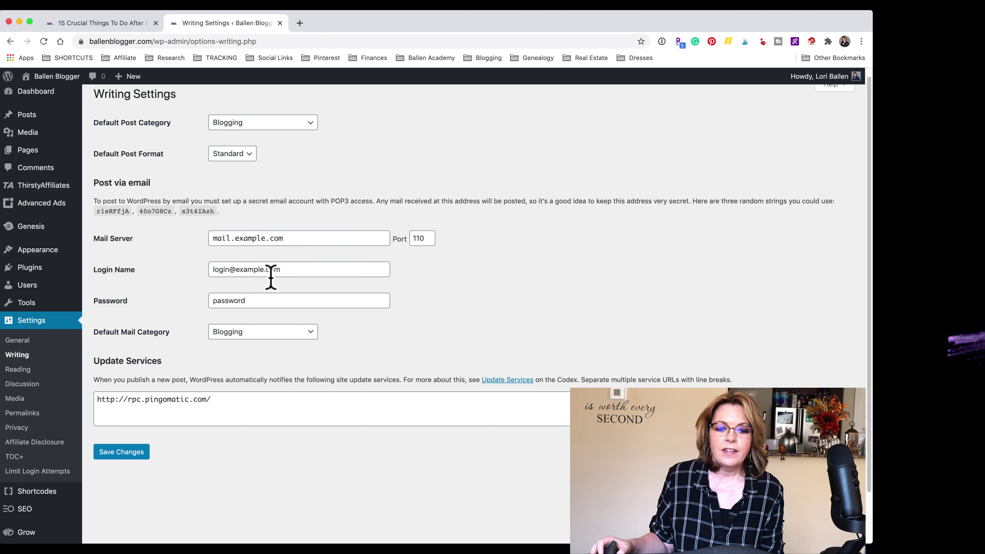
scroll(134, 325, "down", 2)
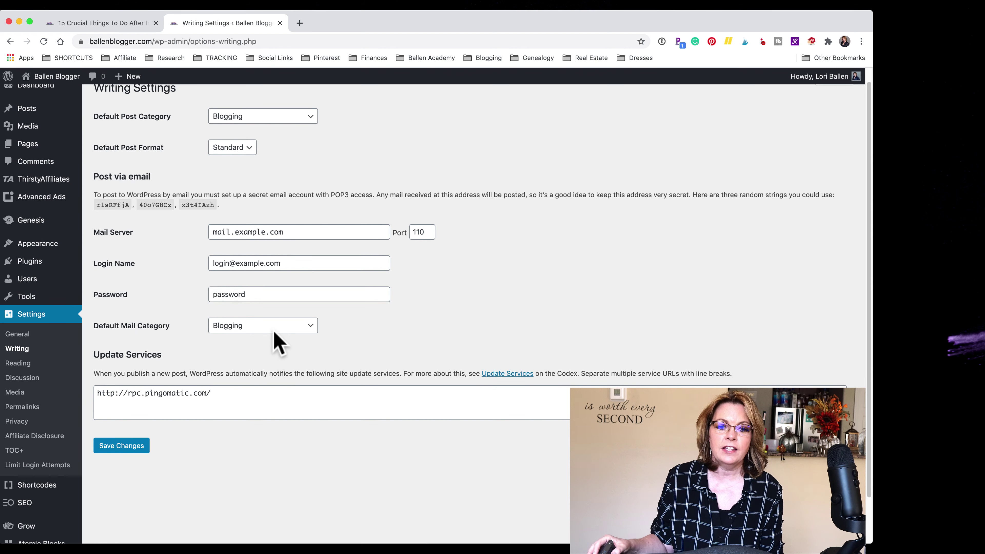
scroll(278, 341, "up", 3)
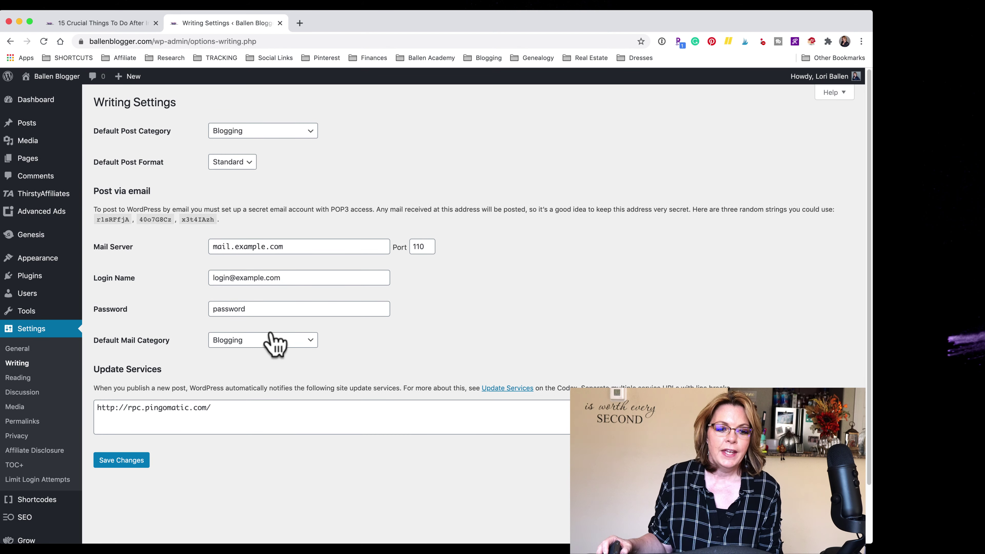
Open the Reading Settings page and review the homepage display, post and feed limits, and search engine visibility options.
left_click(18, 381)
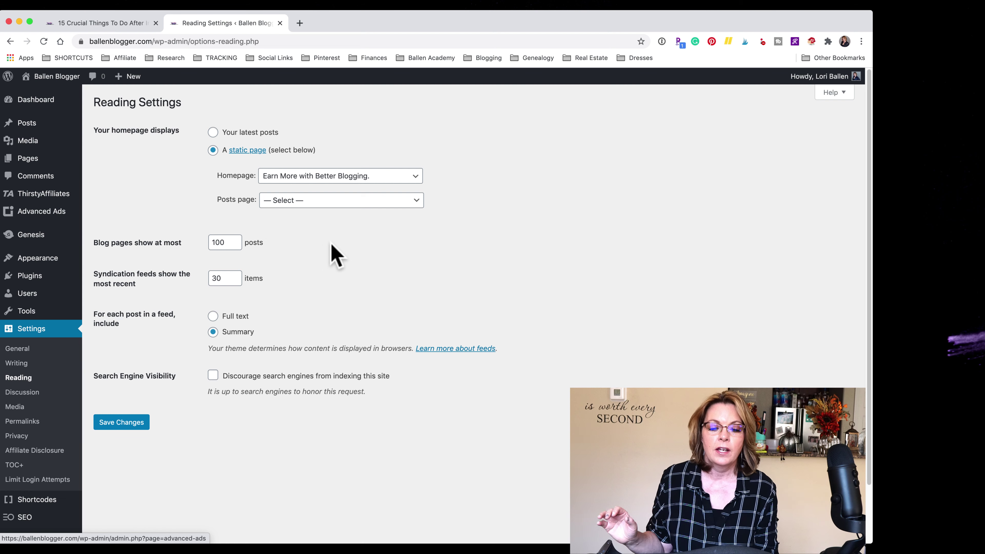
scroll(331, 244, "down", 1)
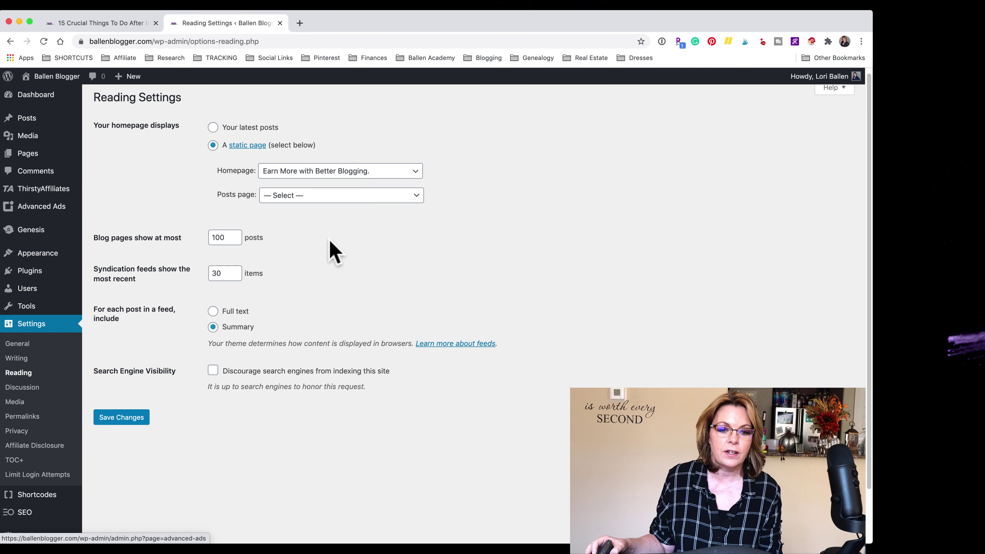
scroll(330, 242, "down", 2)
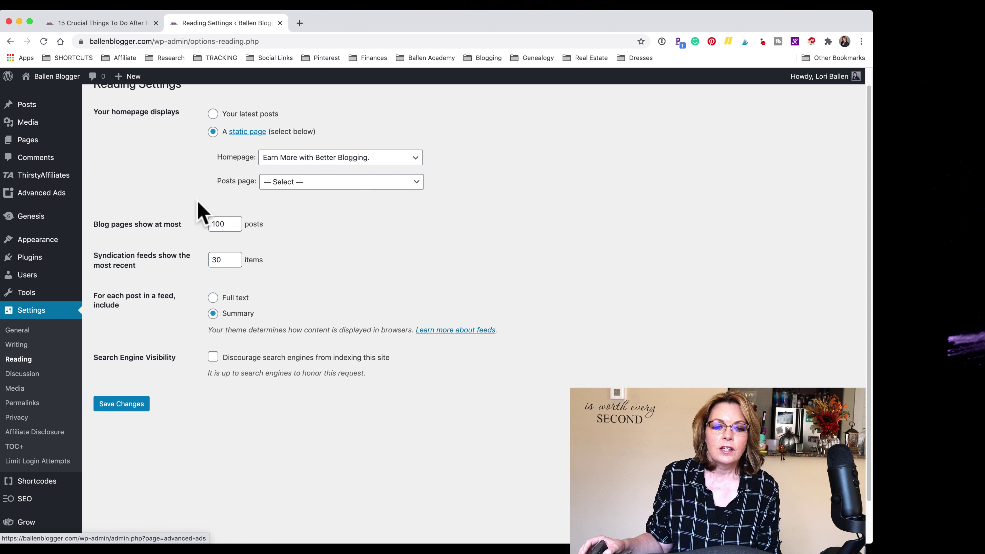
scroll(267, 244, "up", 2)
scroll(319, 274, "up", 1)
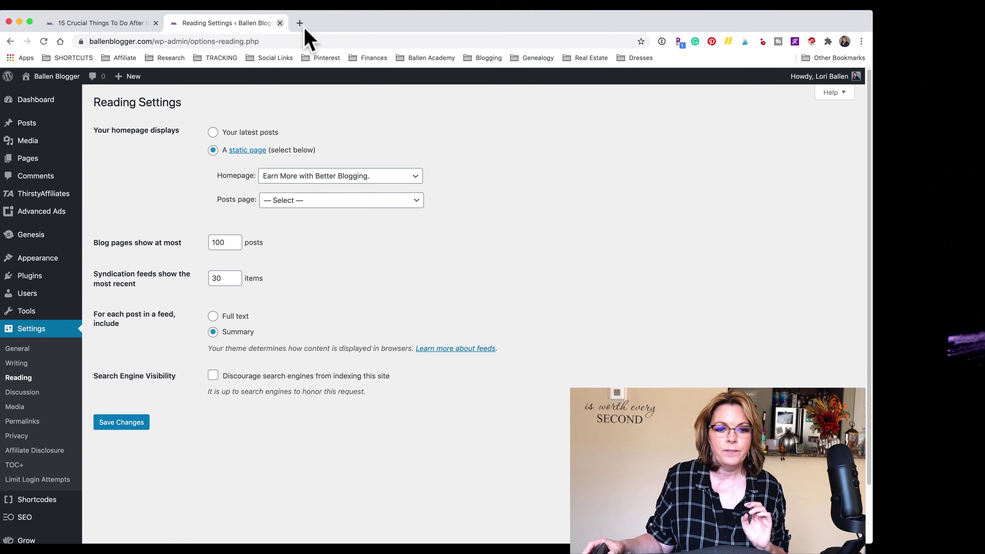
Load the live homepage at ballenblogger.com in the browser tab that holds the checklist article.
left_click(110, 29)
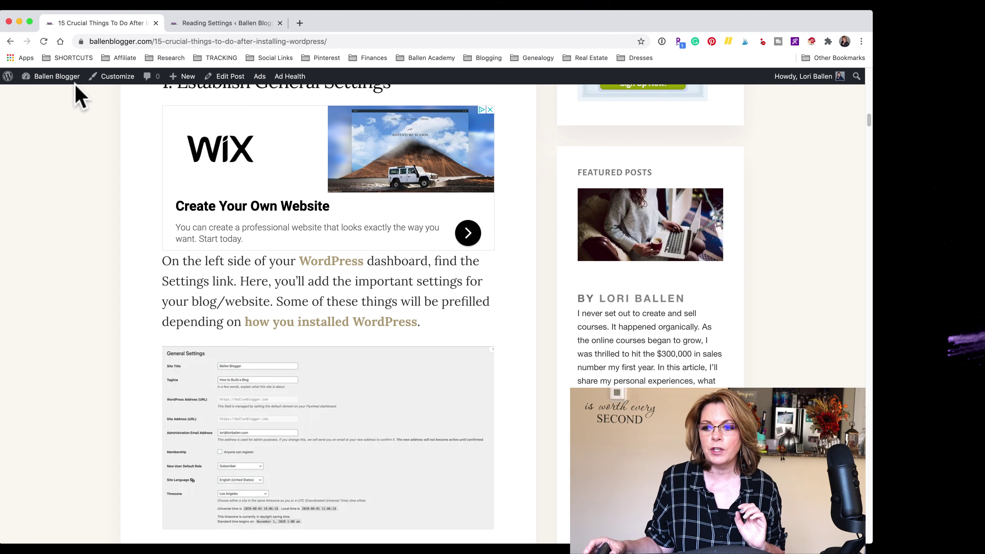
left_click(62, 76)
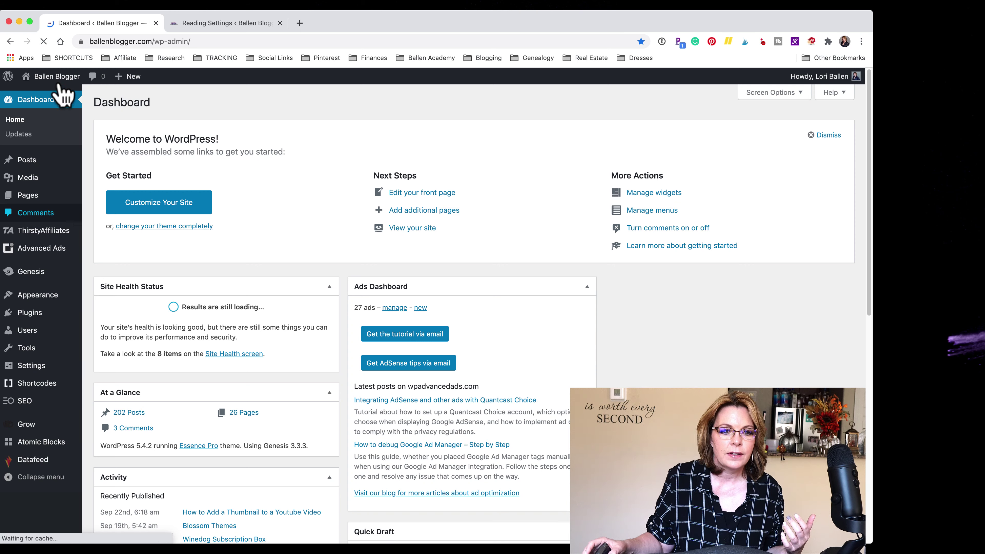
mouse_move(68, 82)
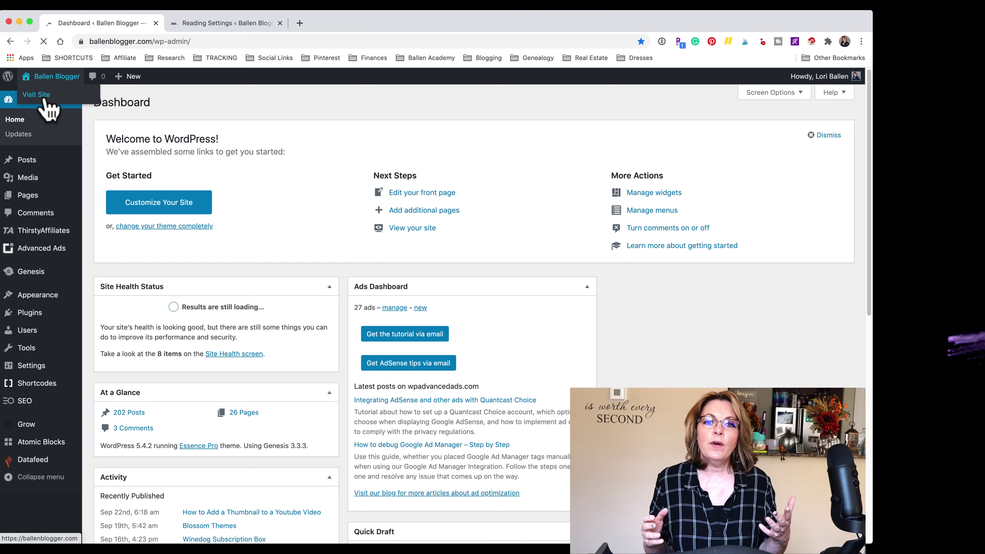
left_click(34, 97)
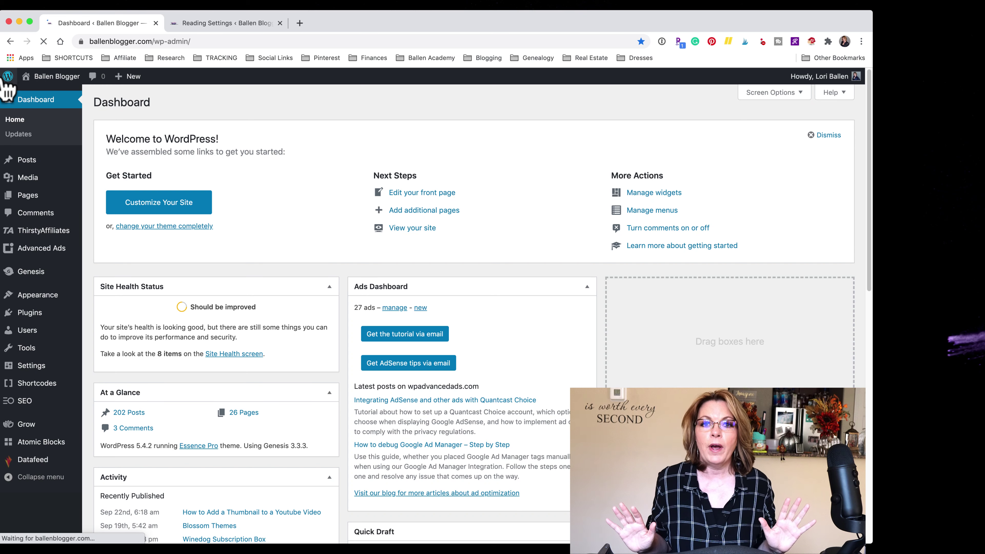
mouse_move(7, 79)
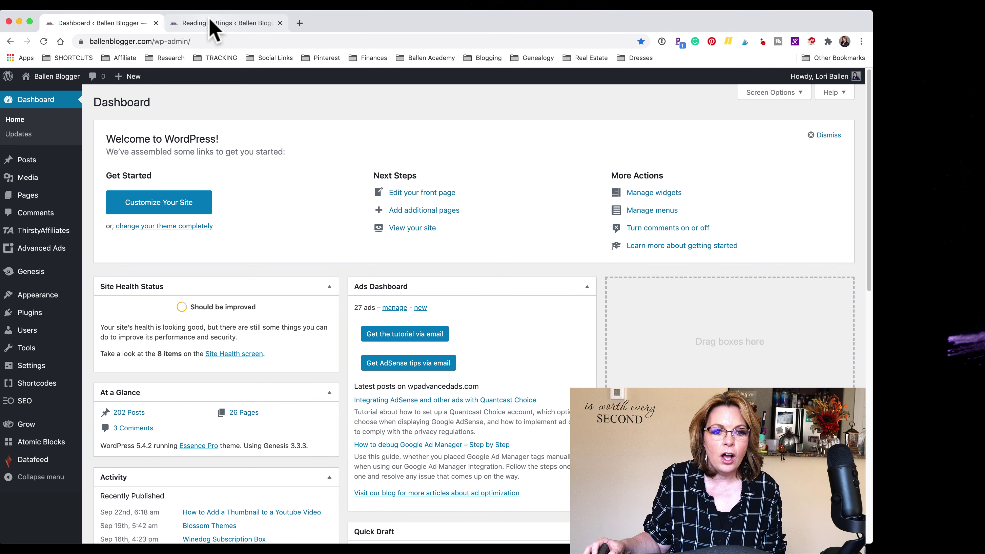
left_click(167, 40)
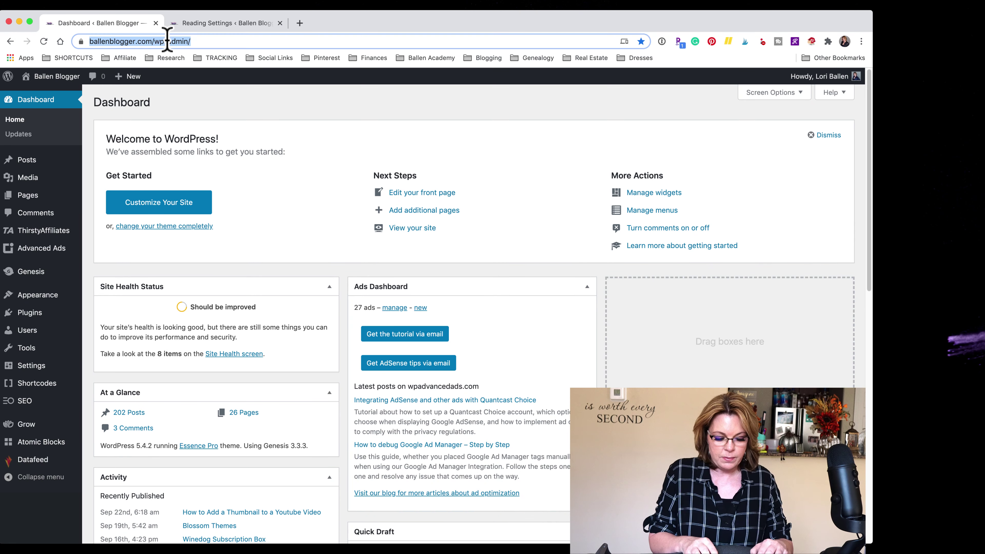
type("bal")
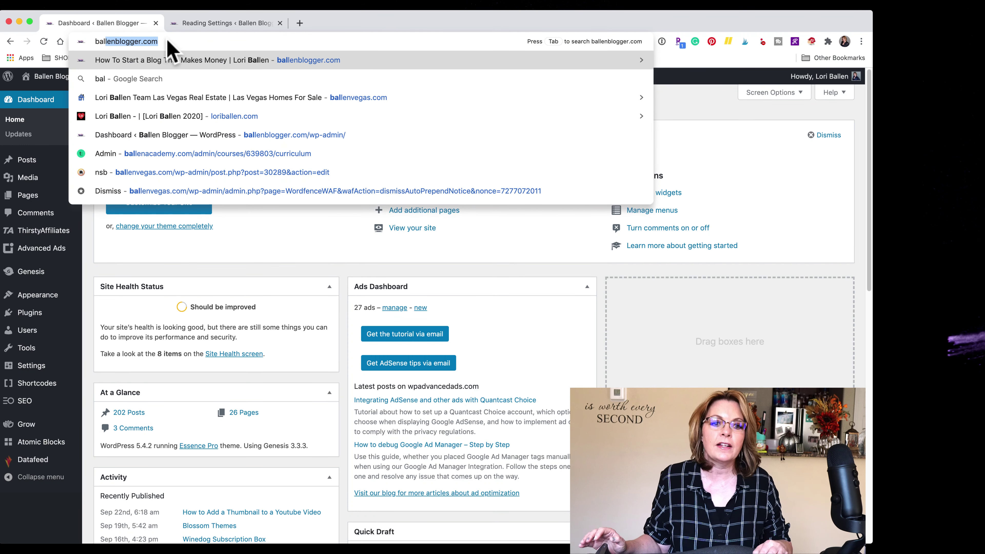
key("Return")
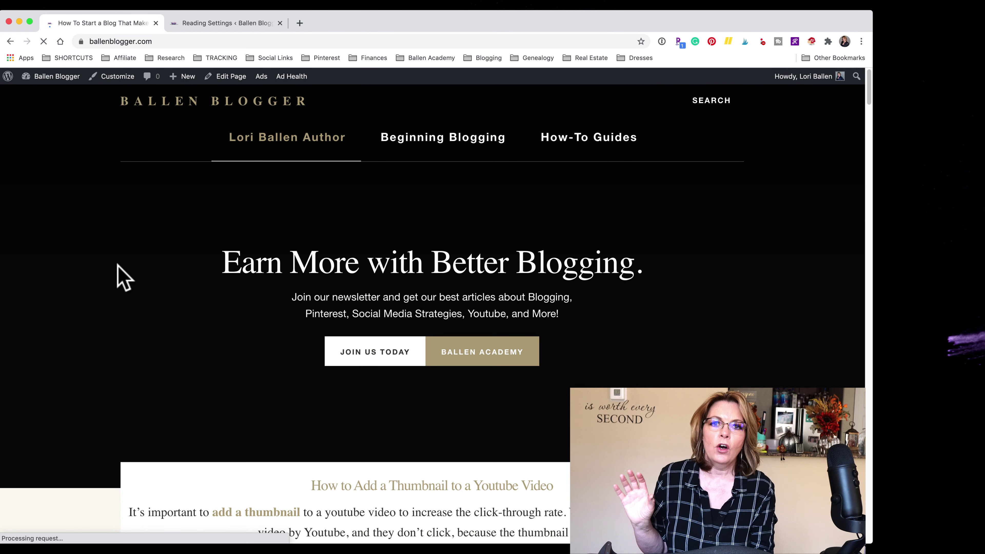
Examine the homepage layout from the hero banner through the featured post to the posts under The Best Marketing Tools.
scroll(123, 277, "down", 1)
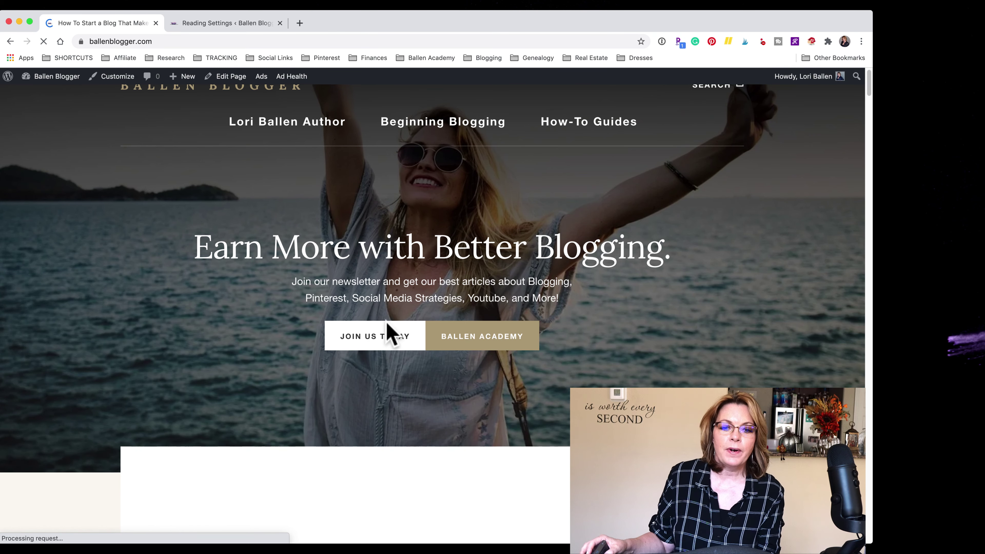
scroll(369, 328, "down", 2)
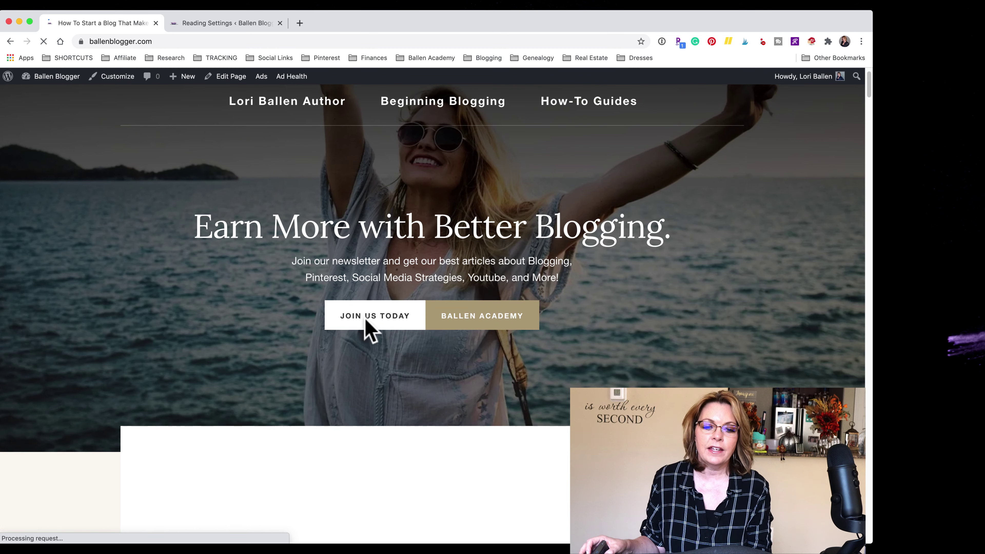
scroll(366, 321, "down", 5)
scroll(371, 331, "down", 1)
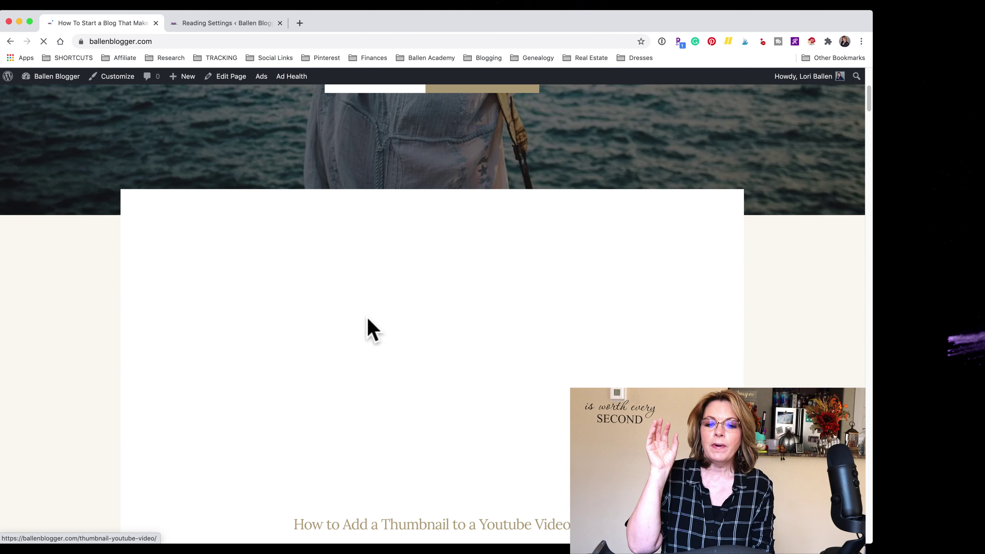
scroll(368, 319, "down", 10)
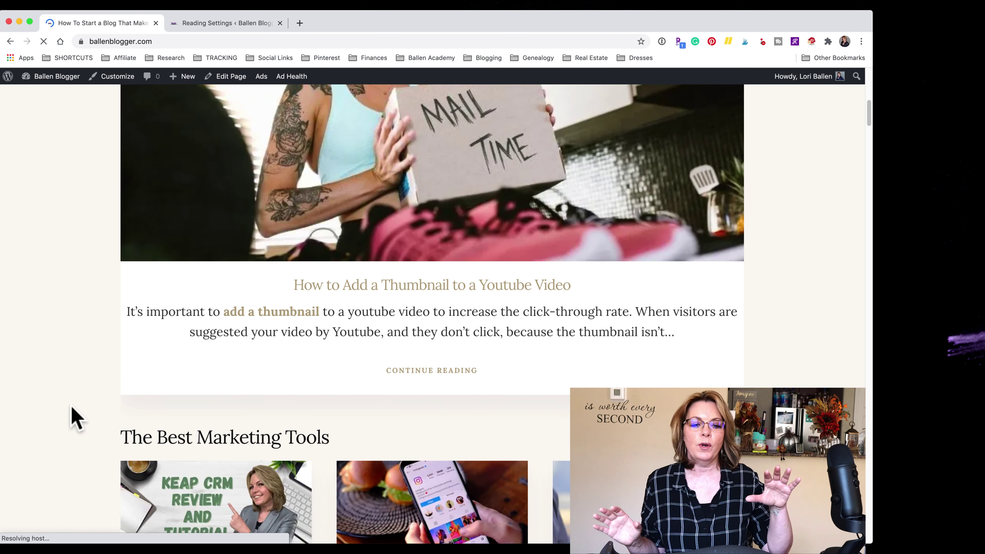
scroll(71, 406, "down", 3)
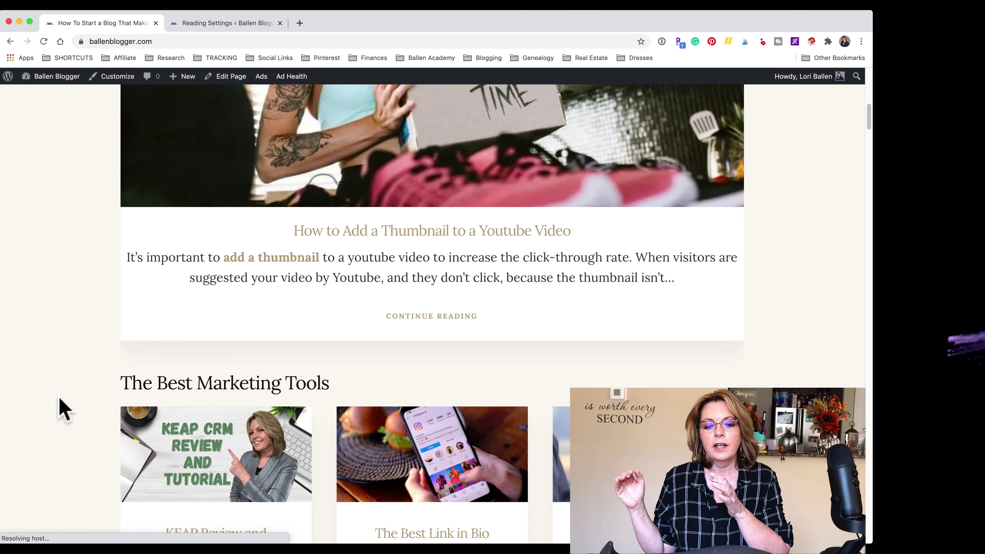
scroll(64, 410, "down", 10)
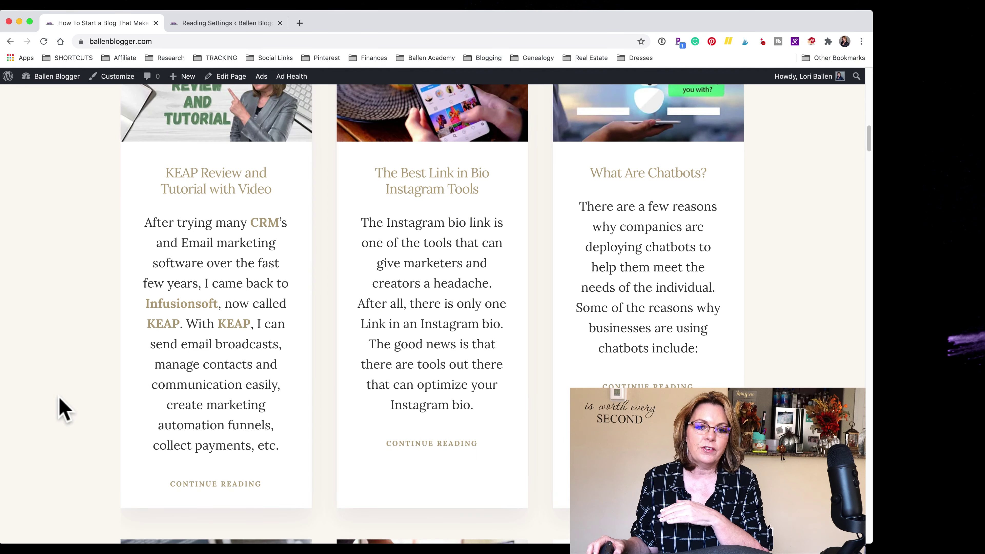
scroll(71, 381, "down", 3)
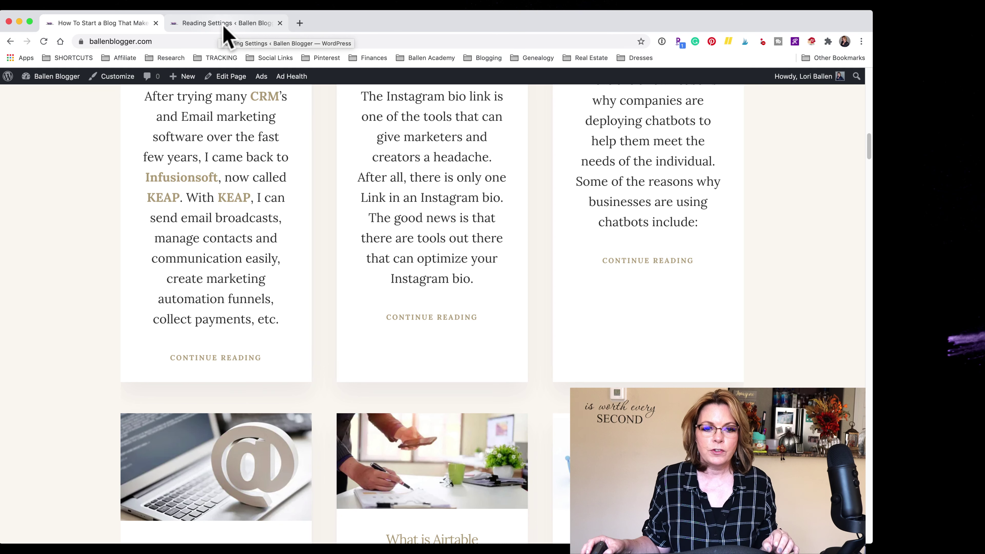
Open gosummerlin.com in a new browser tab as a second homepage example.
left_click(300, 24)
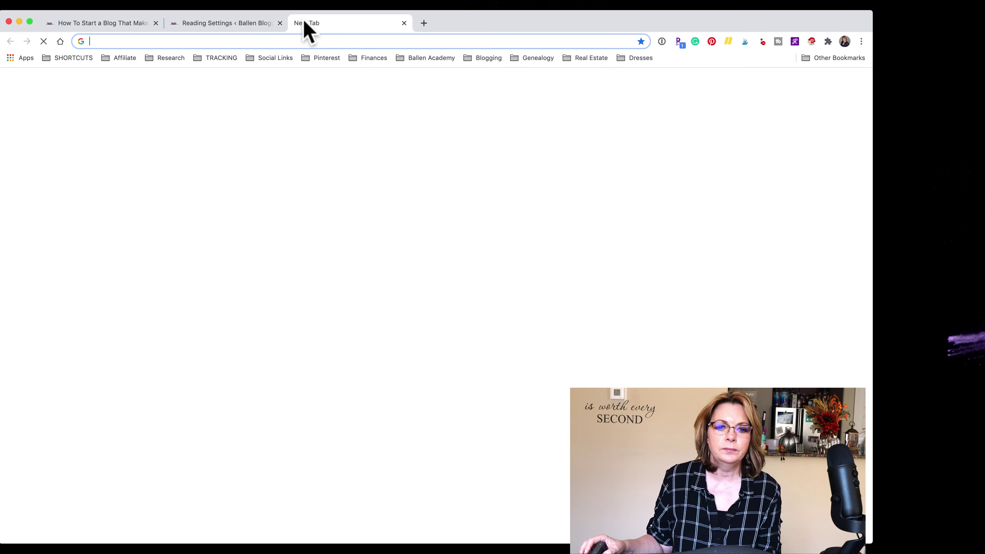
type("go")
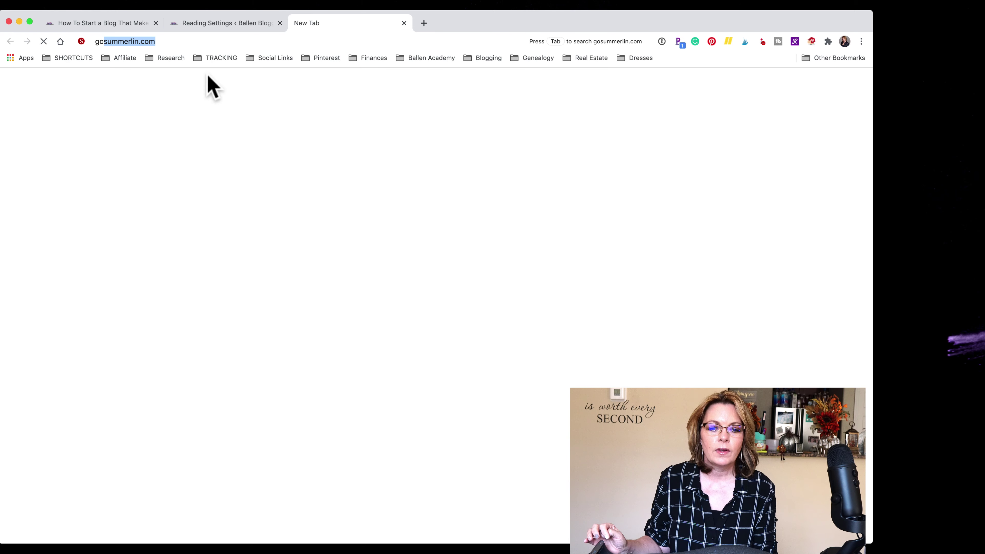
key("Return")
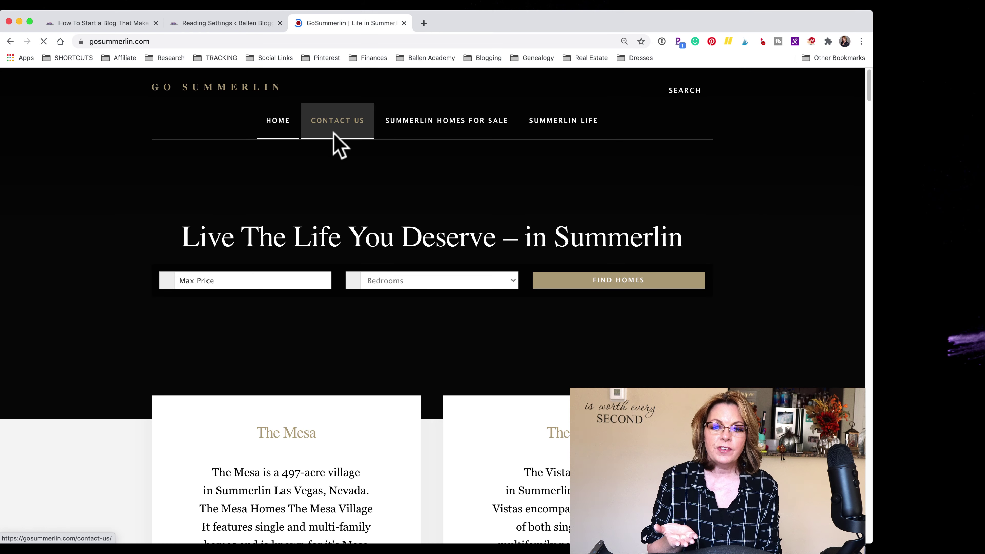
left_click(333, 135)
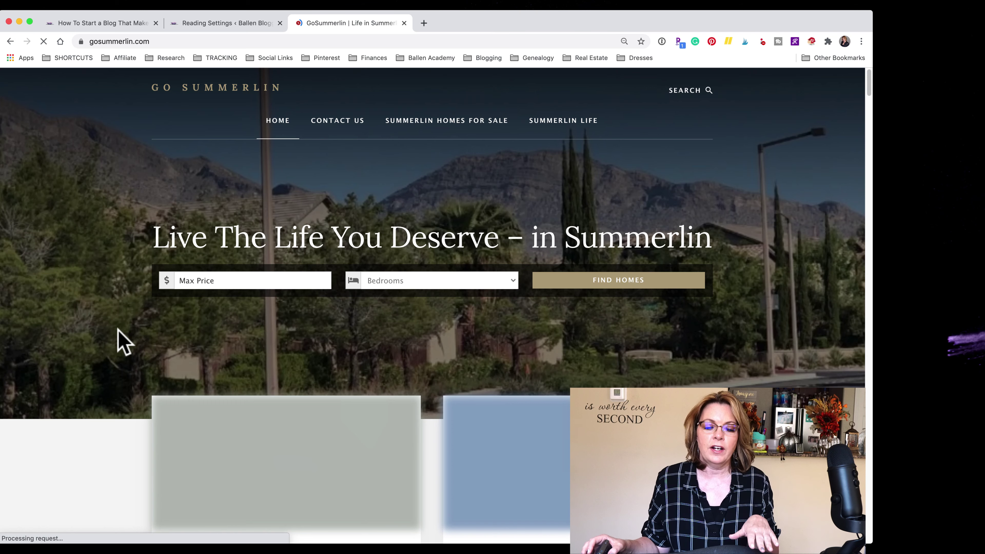
Examine how the Go Summerlin homepage arranges its featured villages and the posts under Summerlin Neighborhoods.
scroll(171, 341, "down", 10)
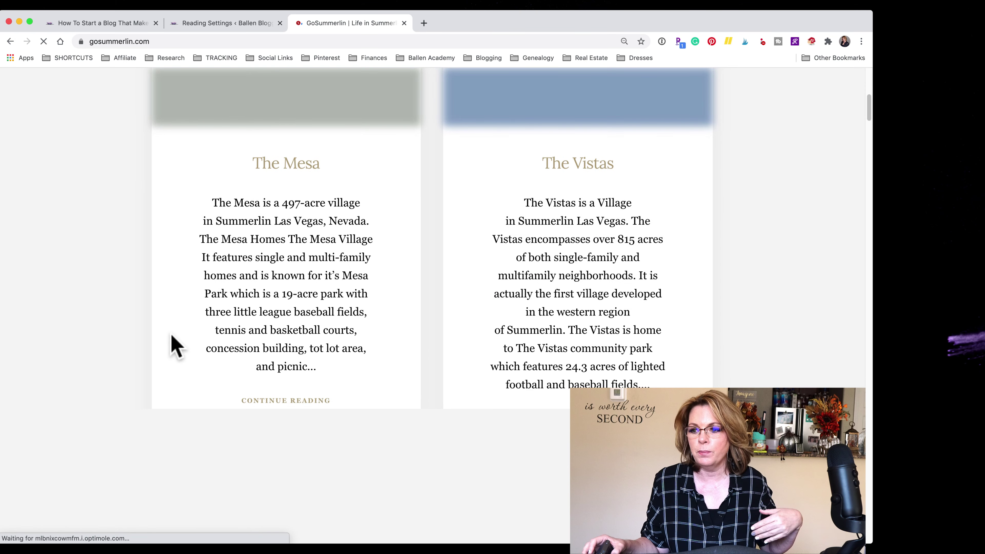
scroll(110, 225, "up", 2)
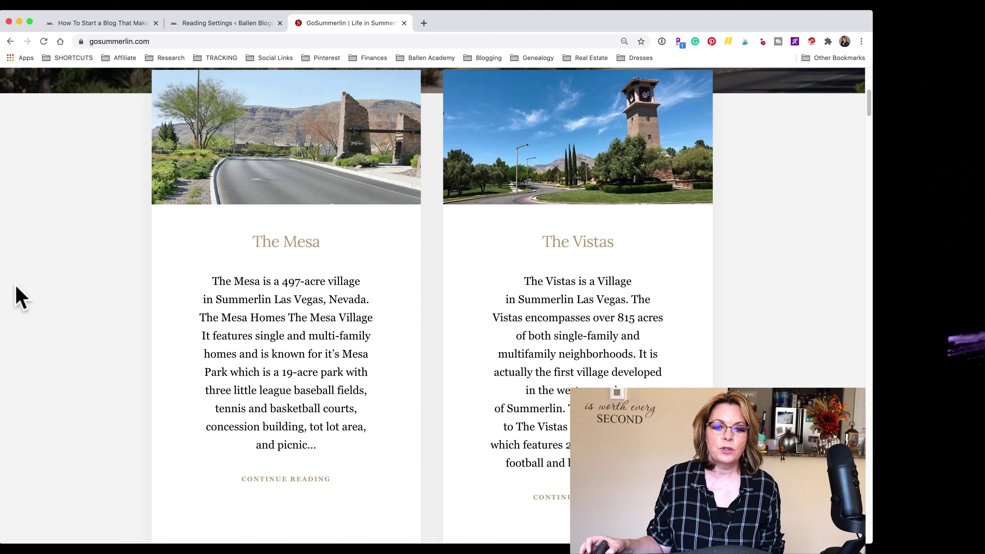
scroll(42, 283, "down", 10)
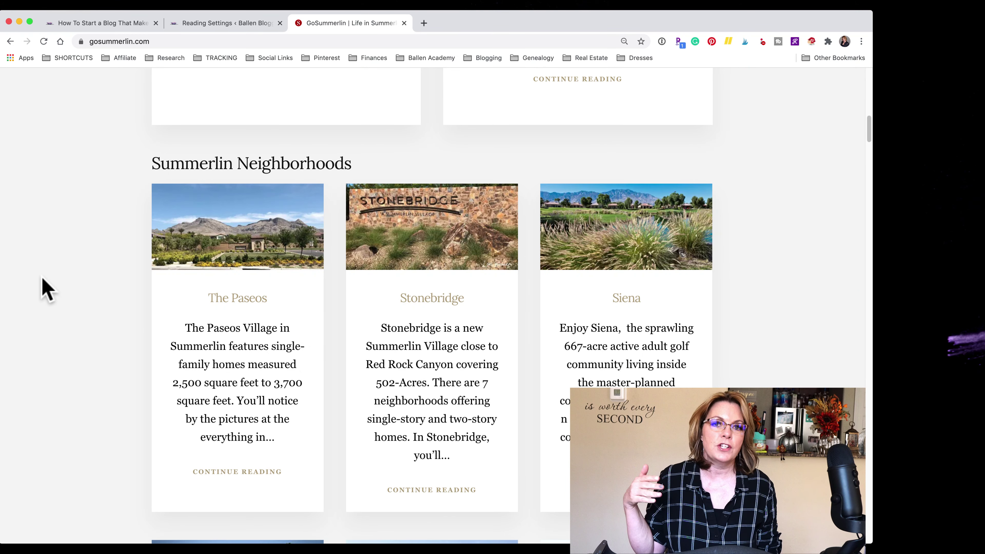
scroll(47, 290, "down", 1)
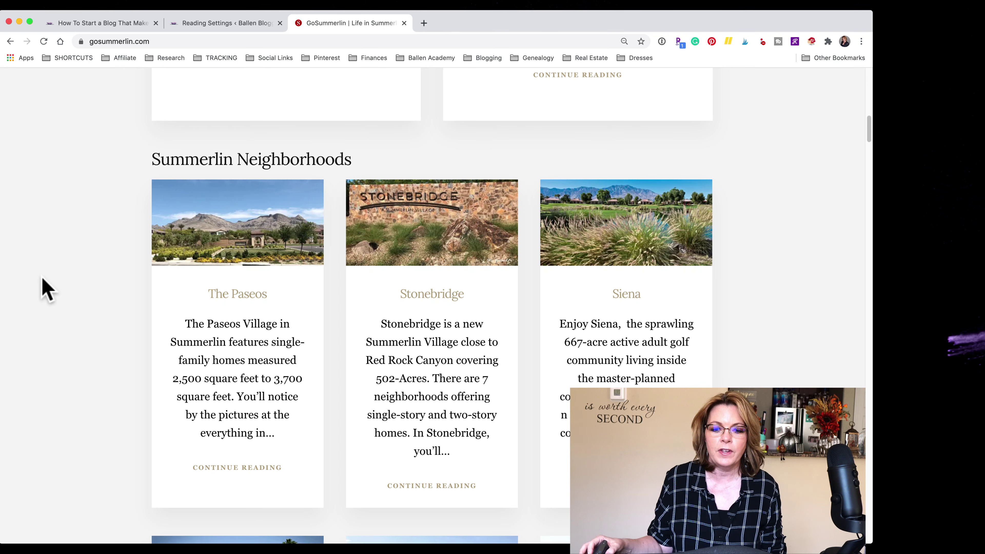
scroll(47, 290, "down", 8)
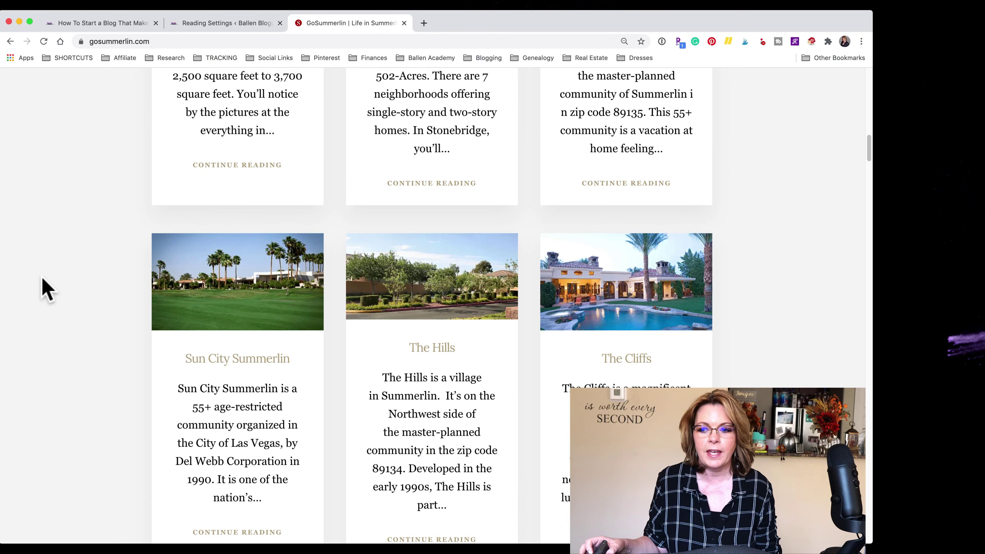
Load ketodays.com in the browser tab that holds the Go Summerlin site as a third homepage example.
scroll(46, 290, "down", 7)
left_click(174, 41)
type("ke")
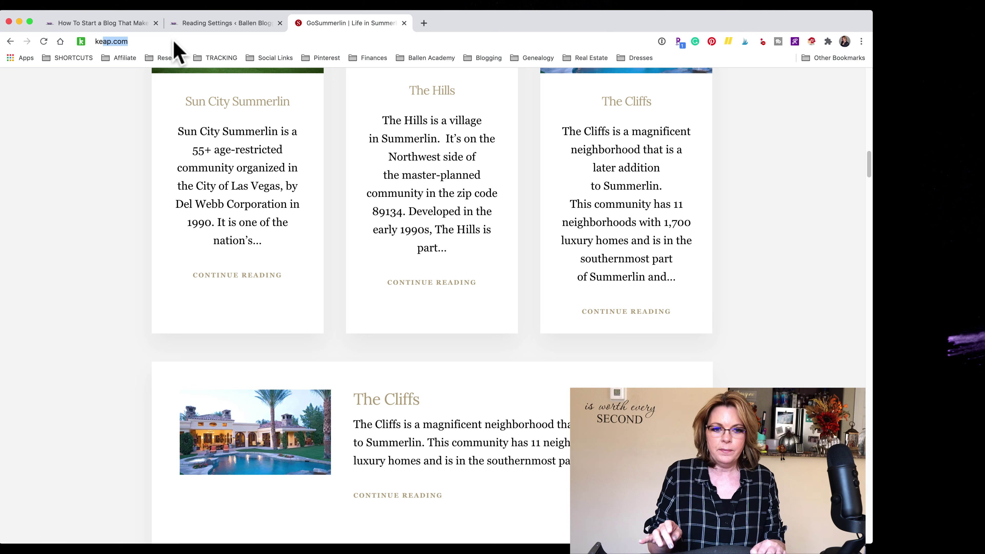
type("todays")
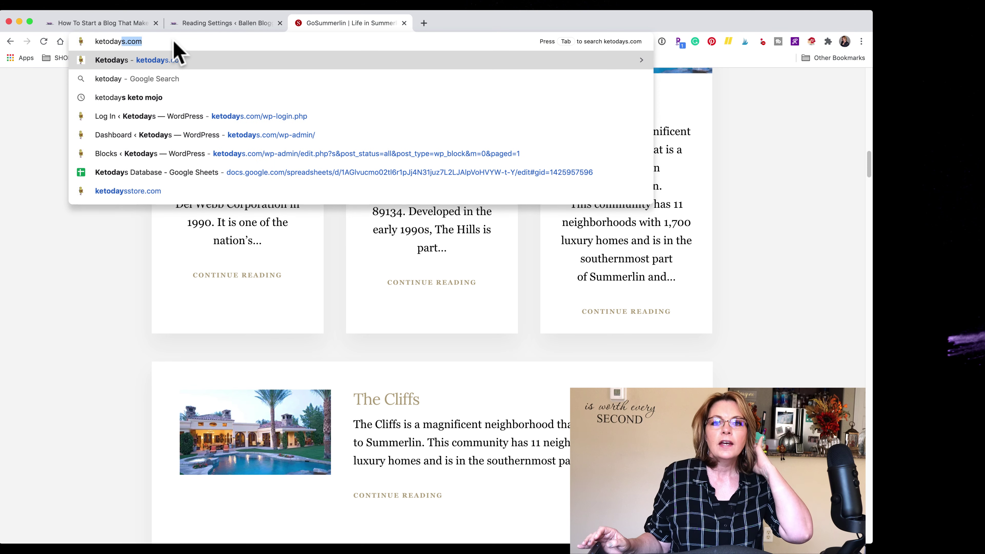
key("Return")
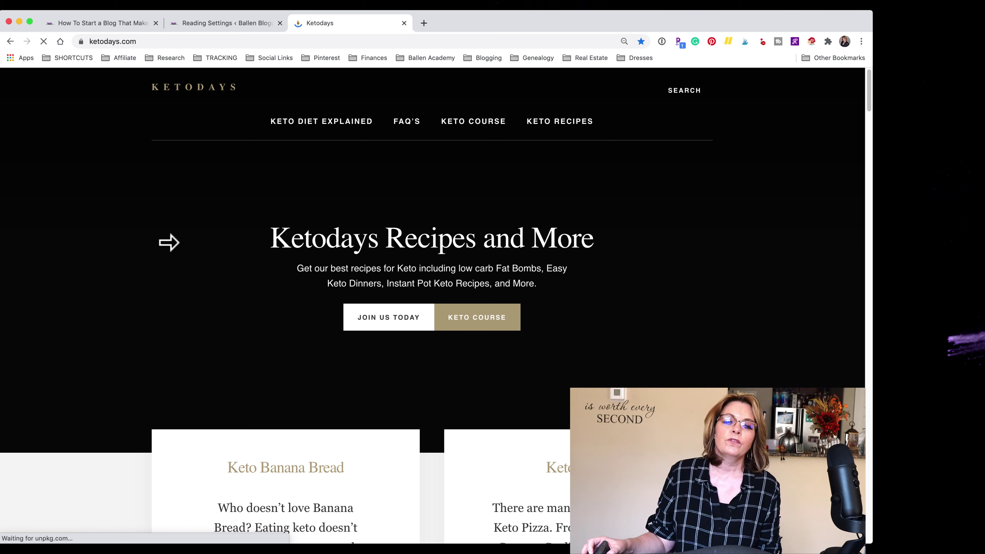
Examine how the Ketodays homepage arranges its recipe posts, from the hero banner to Keto Whipped Cream and Zucchini Fritters.
scroll(163, 277, "down", 1)
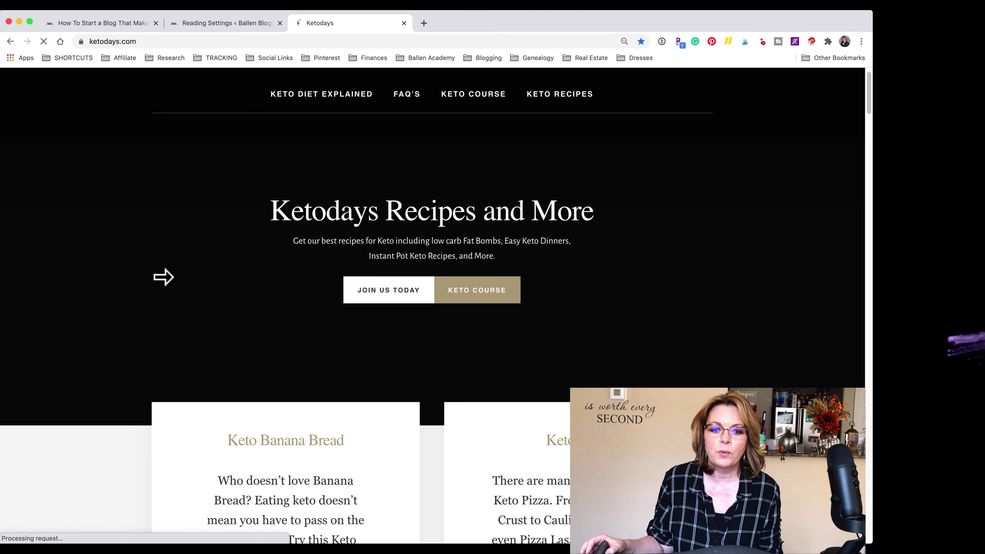
scroll(161, 278, "down", 10)
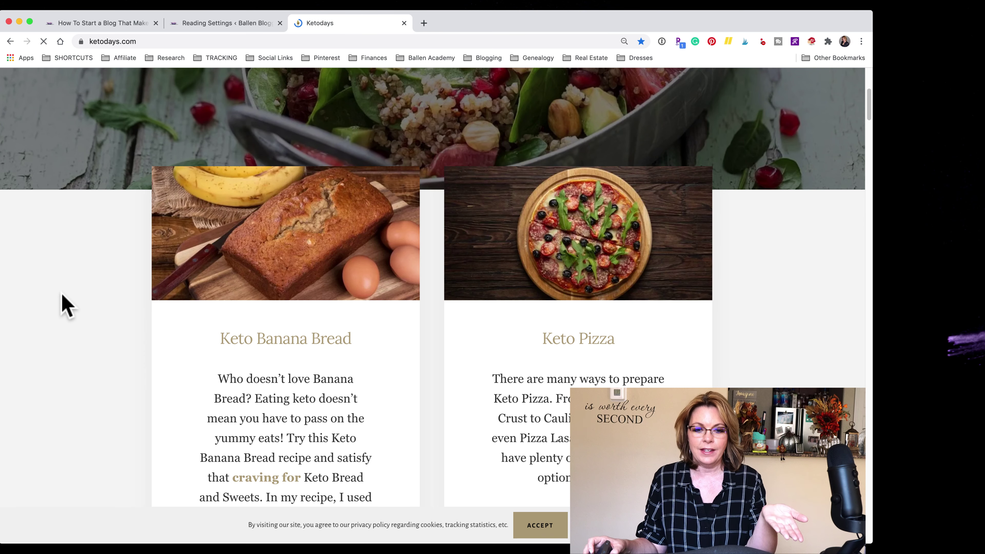
scroll(69, 317, "down", 2)
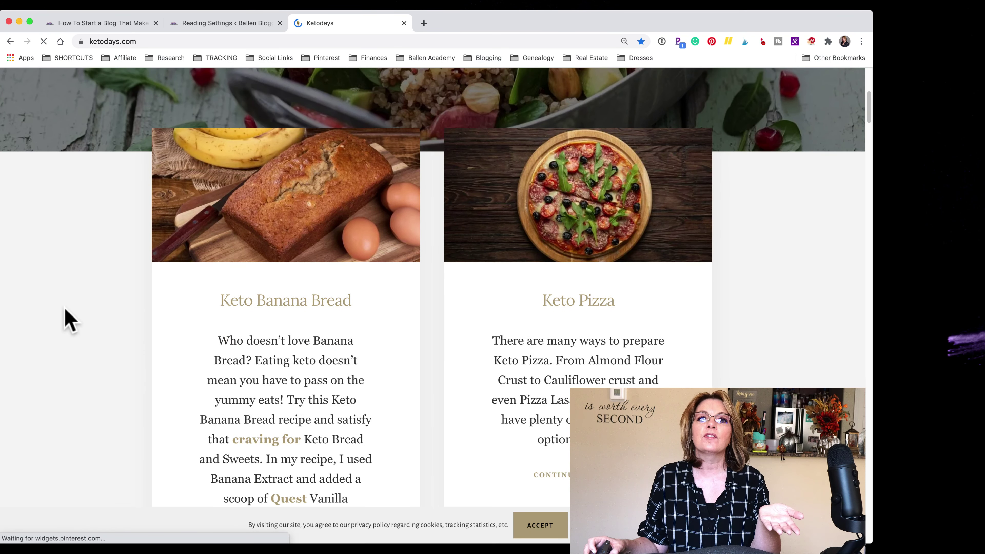
scroll(69, 318, "down", 1)
scroll(69, 321, "down", 10)
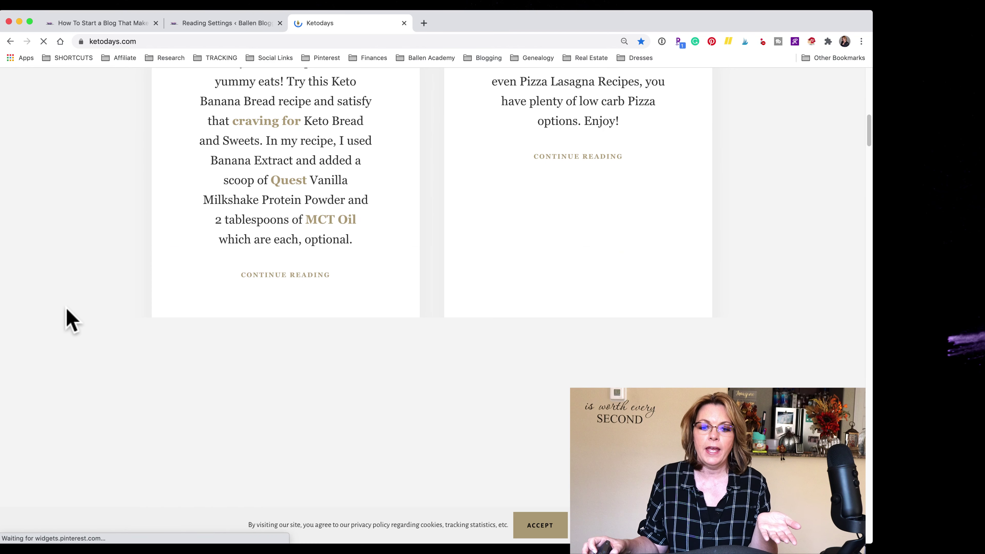
scroll(69, 319, "down", 7)
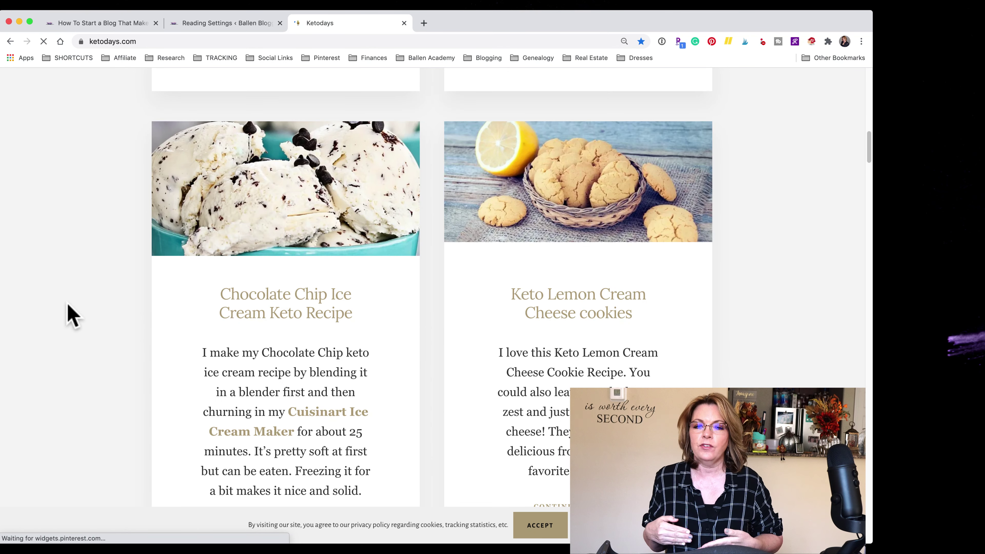
scroll(72, 319, "down", 10)
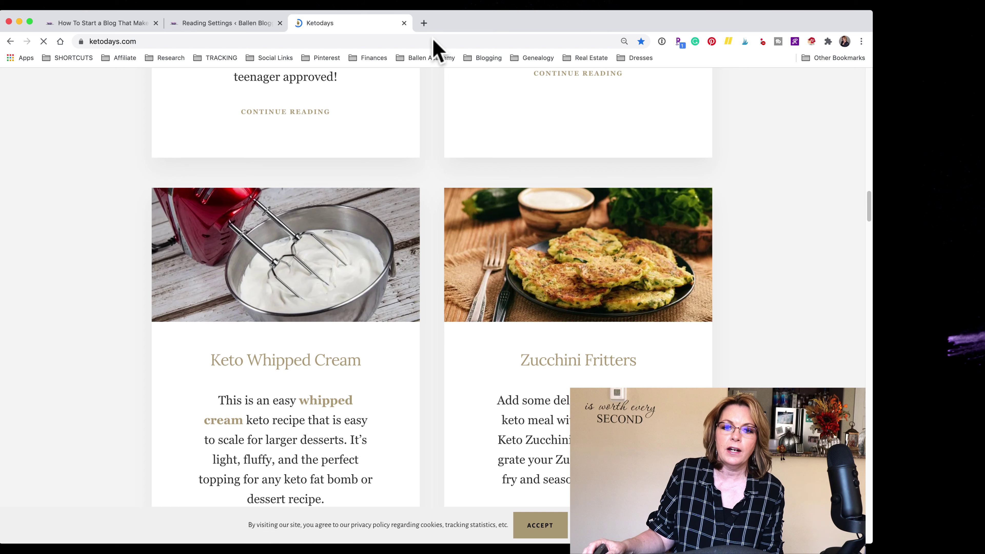
Close the Ketodays example and review the homepage and post display options in the Reading Settings.
left_click(405, 23)
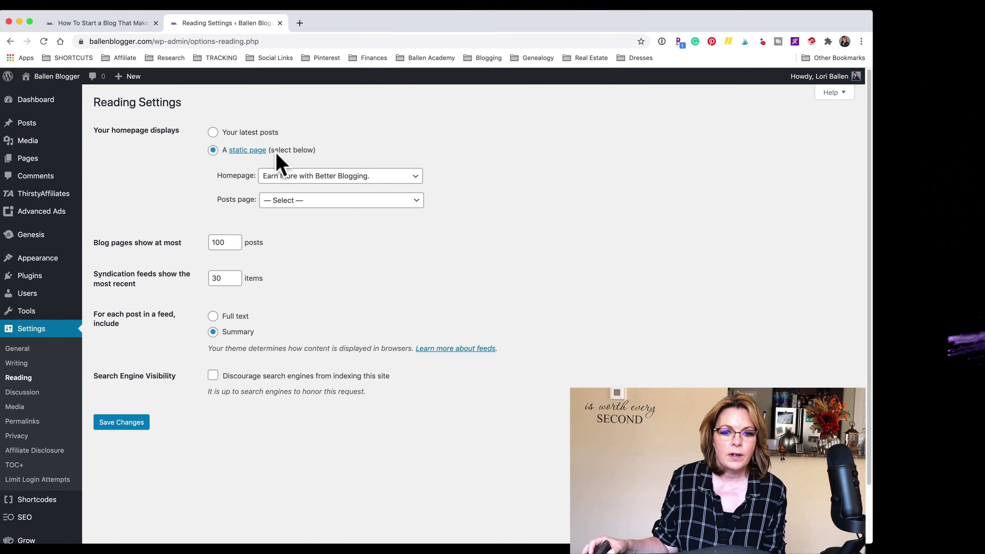
scroll(326, 244, "down", 1)
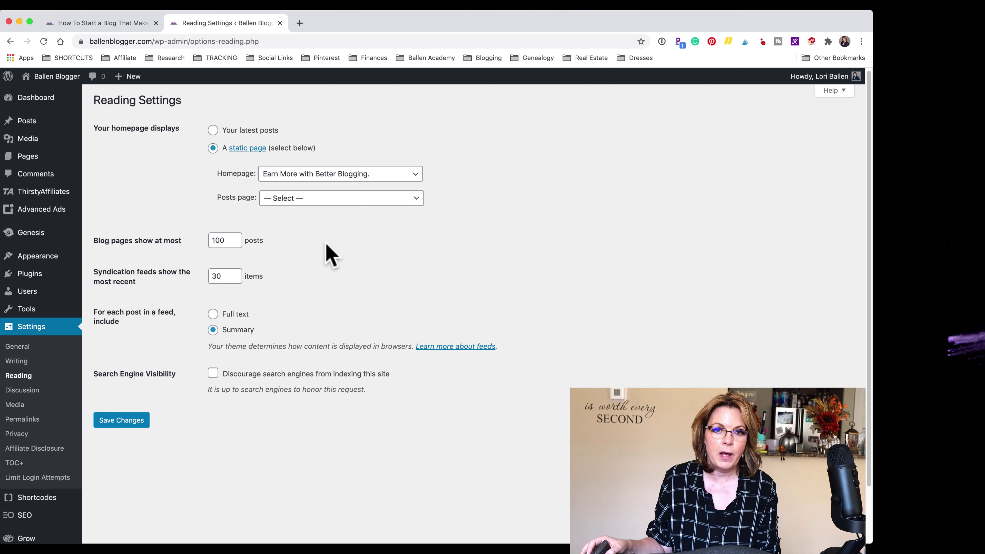
scroll(326, 245, "up", 1)
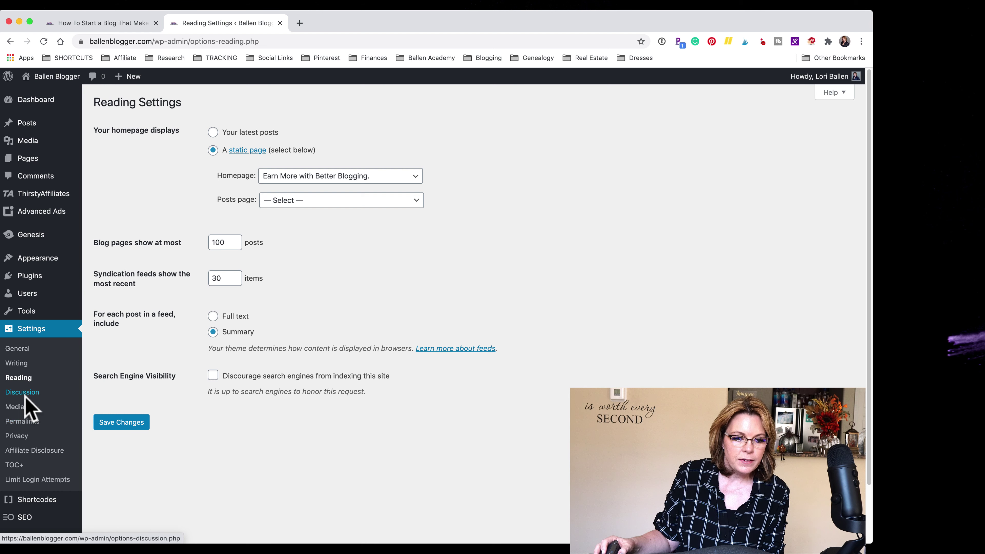
Open the Permalink Settings, highlight the sample URL of the Post name structure and review the optional category and tag bases.
left_click(22, 425)
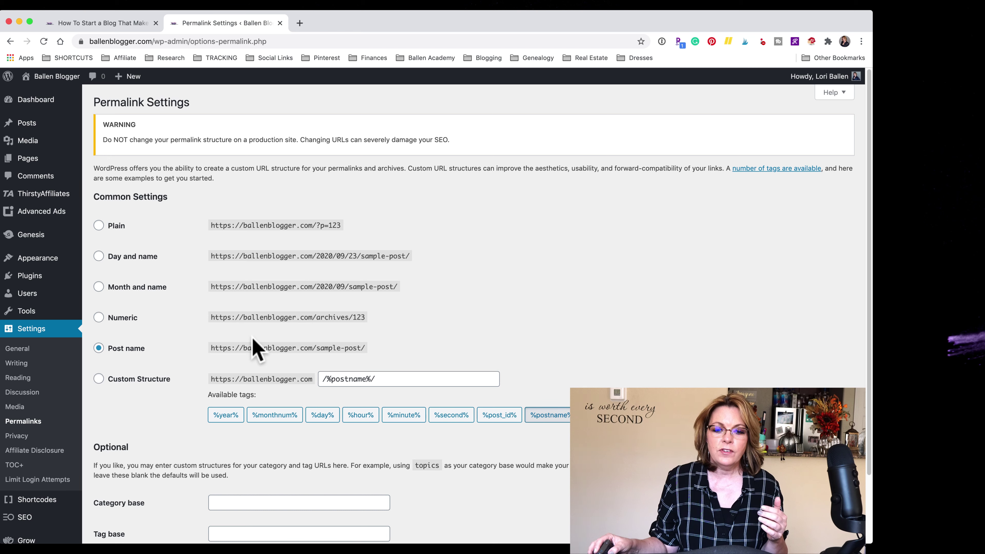
left_click_drag(367, 348, 201, 354)
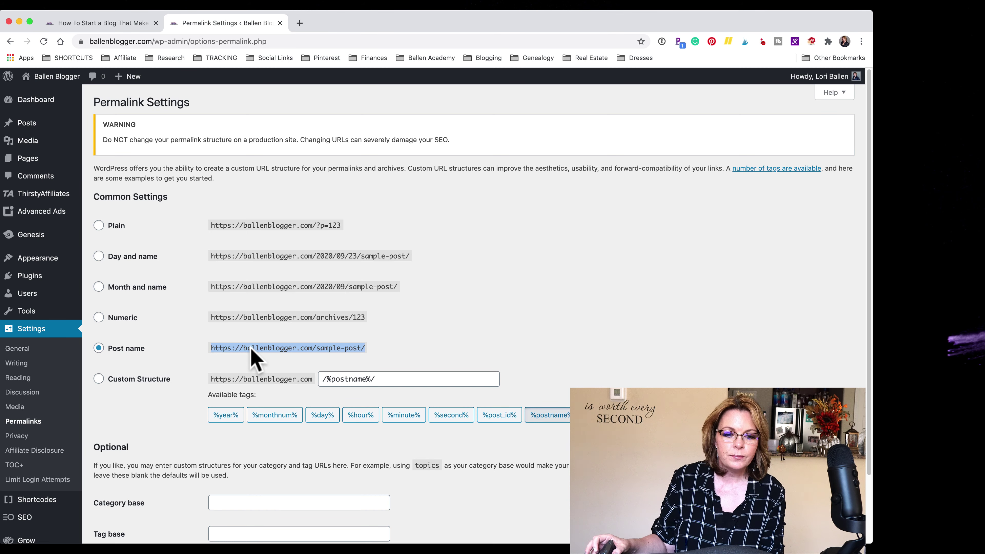
scroll(252, 359, "down", 2)
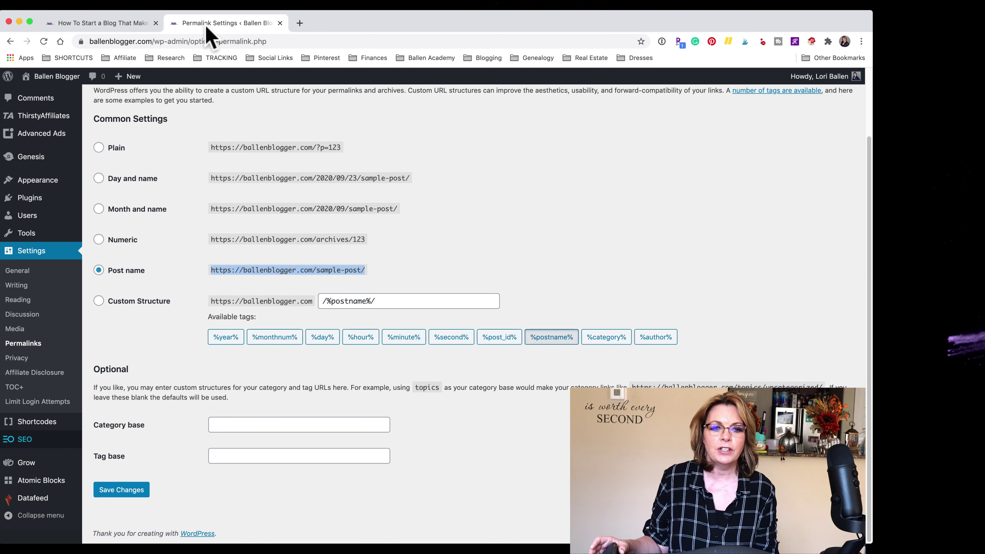
Return to the live Ballen Blogger homepage and search the site for "15 crucial".
left_click(118, 28)
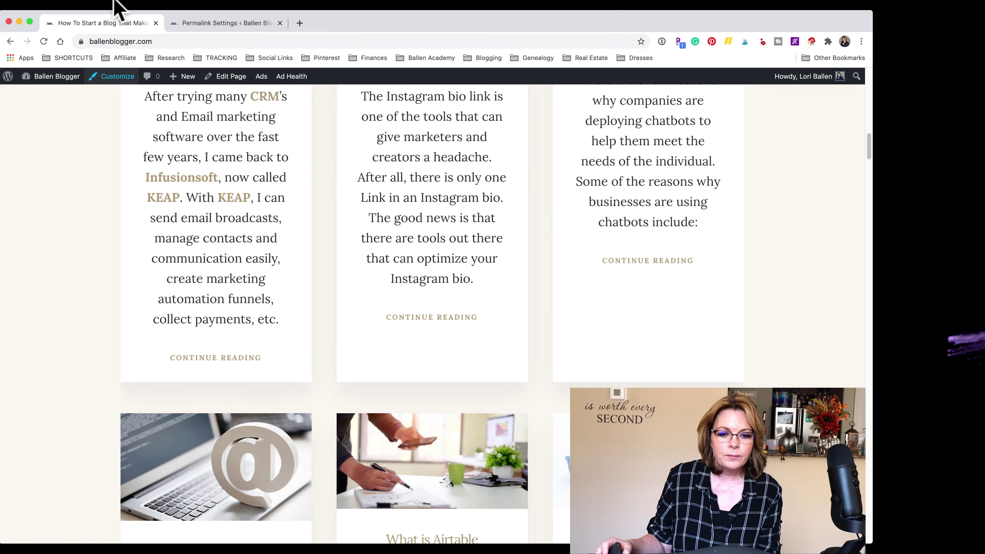
scroll(110, 163, "up", 5)
scroll(101, 161, "up", 3)
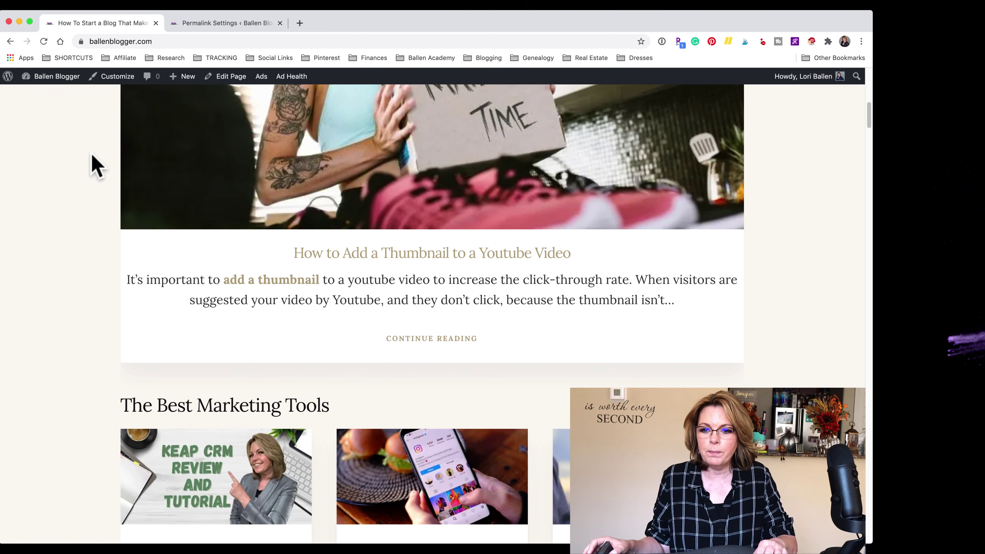
scroll(736, 159, "up", 10)
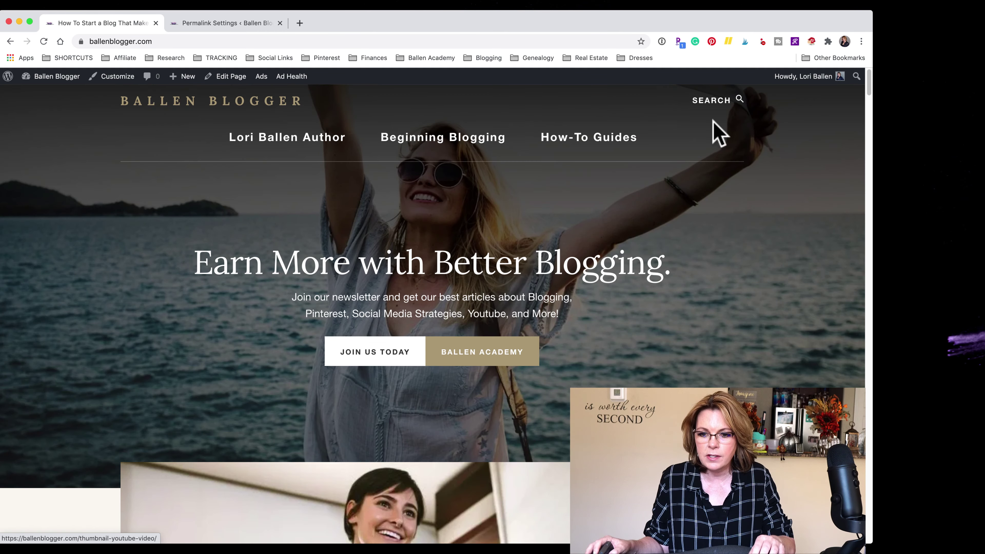
left_click(756, 174)
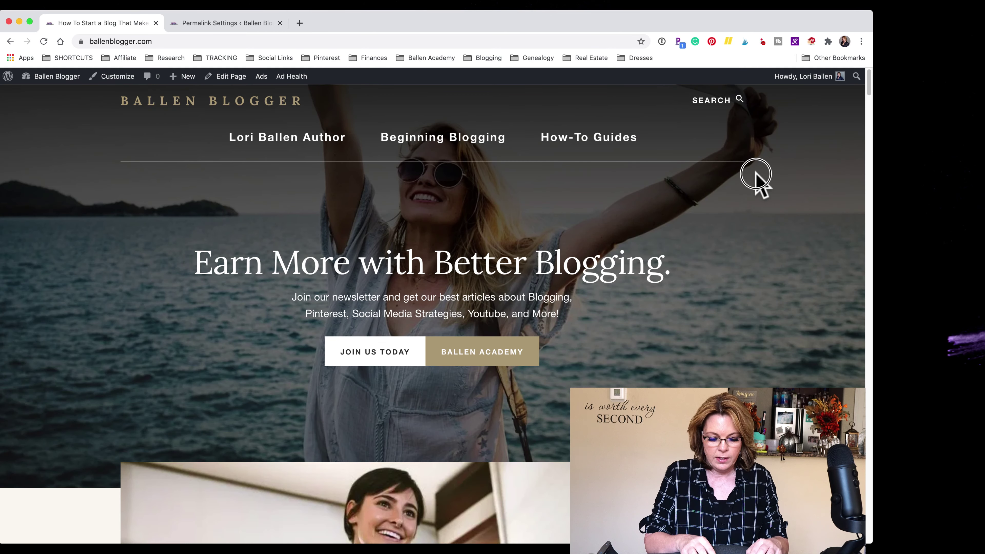
left_click(728, 102)
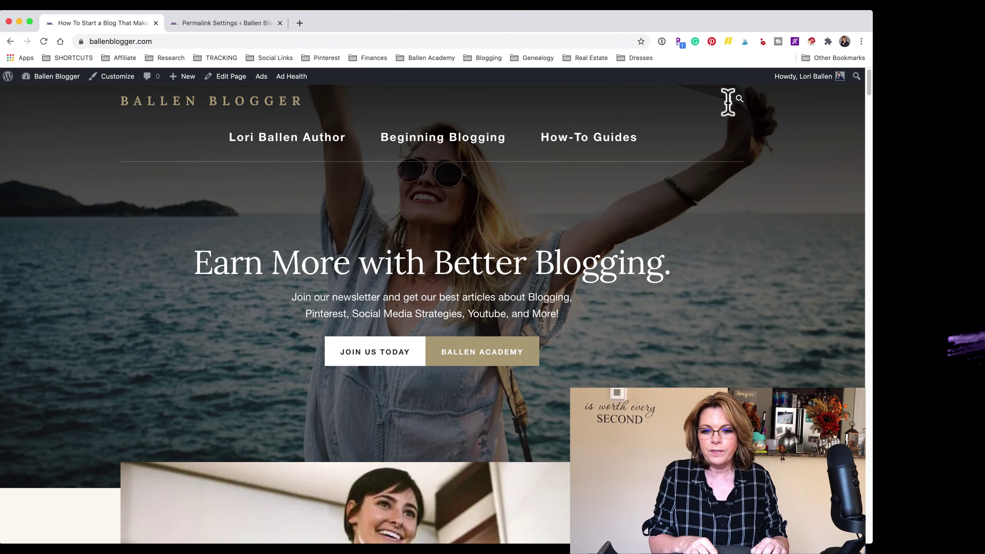
type("15 WORDPR")
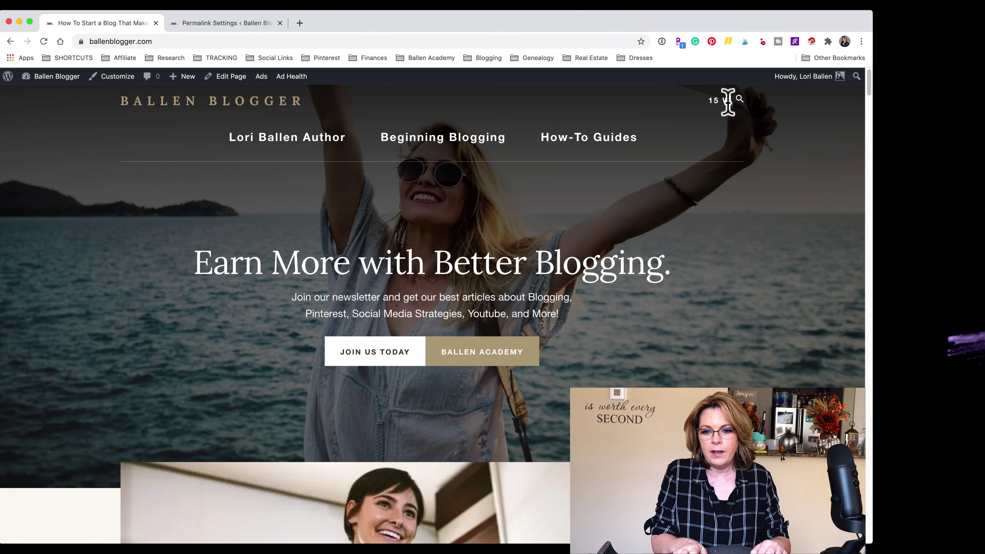
key("BackSpace")
key("BackSpace")
key("BackSpace")
key("BackSpace")
key("BackSpace")
key("BackSpace")
key("BackSpace")
type("CRUCIA")
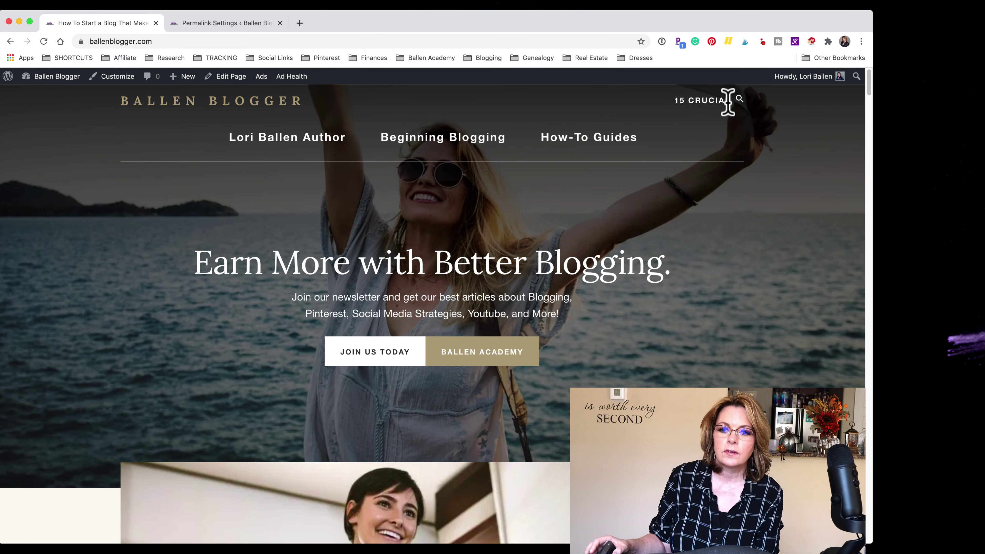
key("Return")
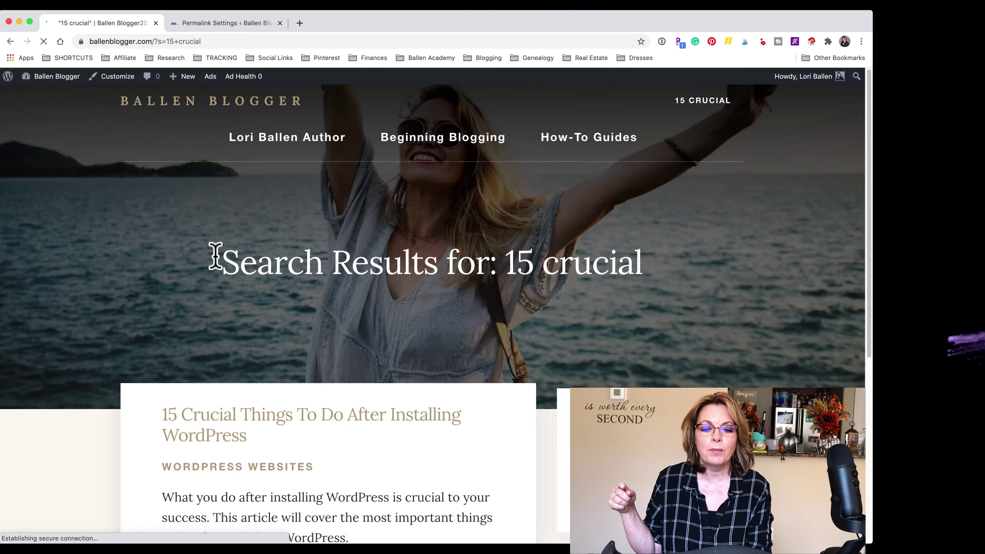
Open the article "15 Crucial Things To Do After Installing WordPress" from the search results.
scroll(93, 345, "down", 1)
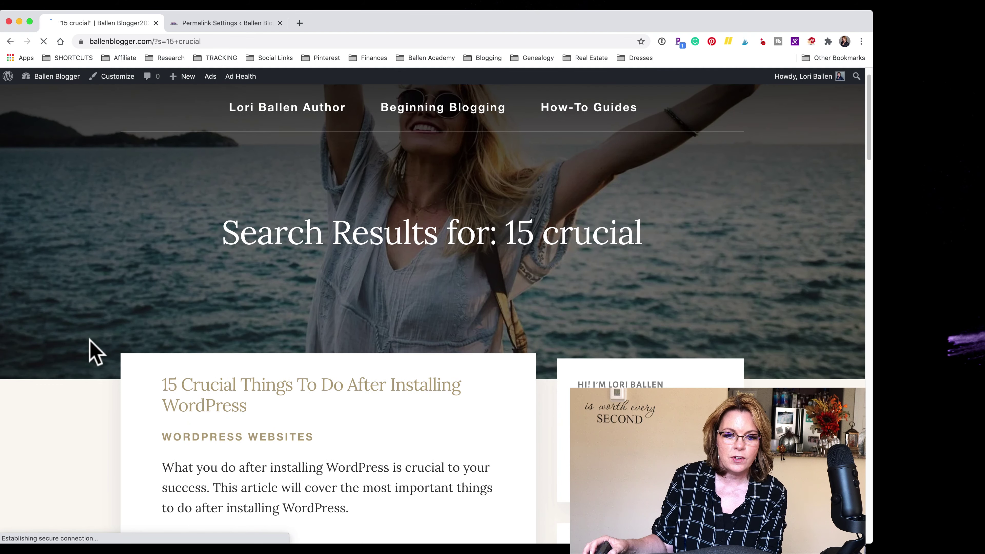
scroll(259, 315, "down", 5)
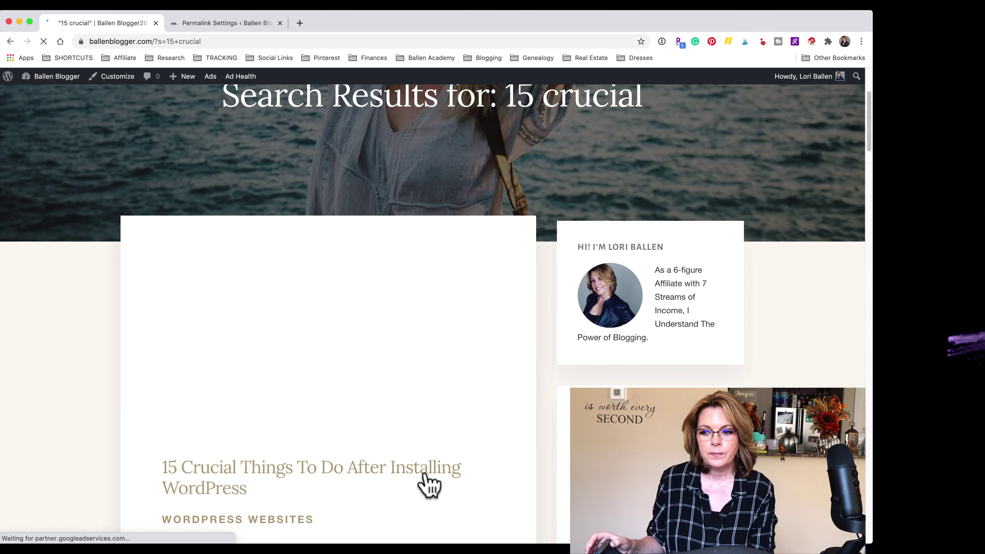
left_click(426, 468)
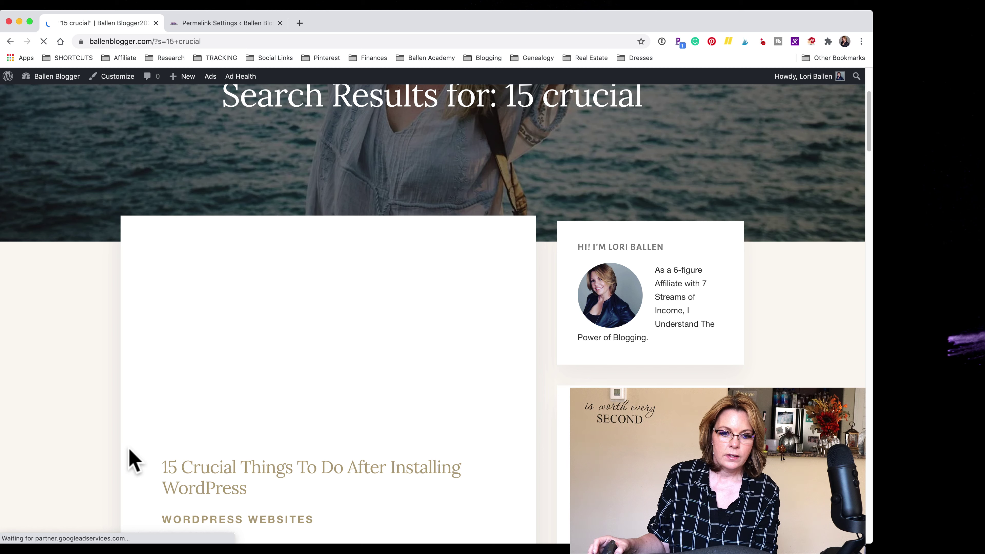
scroll(132, 461, "down", 2)
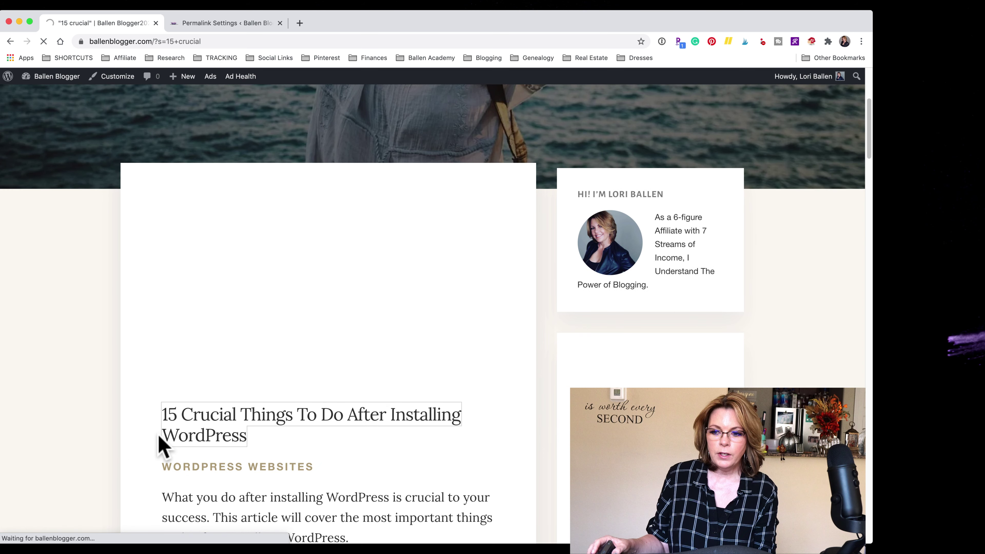
scroll(97, 357, "down", 5)
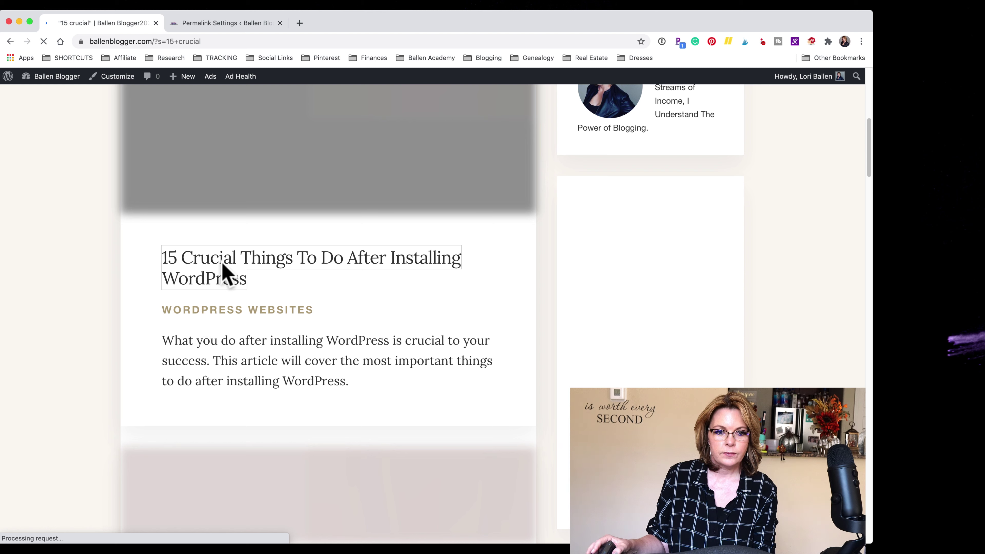
left_click(222, 270)
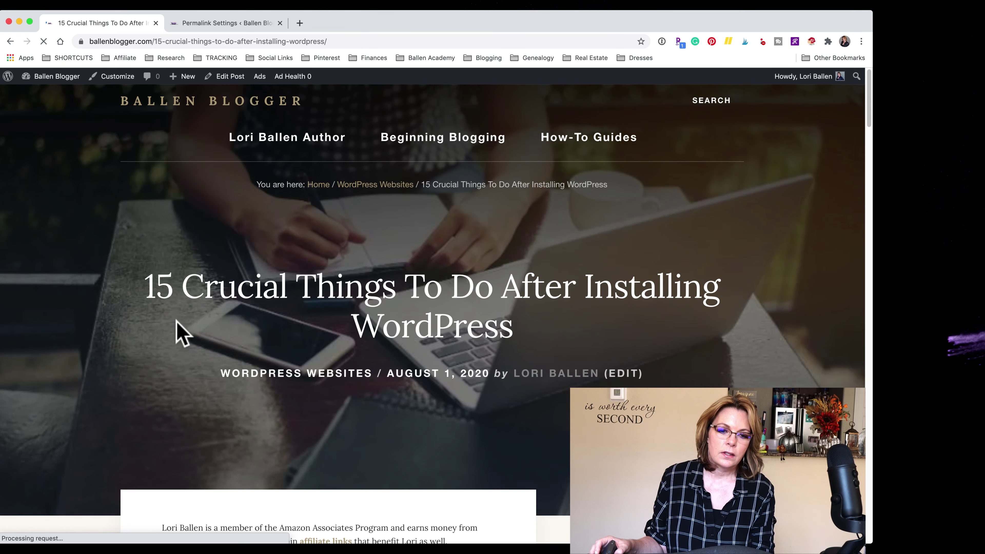
Review the article's introduction and the list of options under "1. Establish General Settings".
scroll(176, 321, "down", 5)
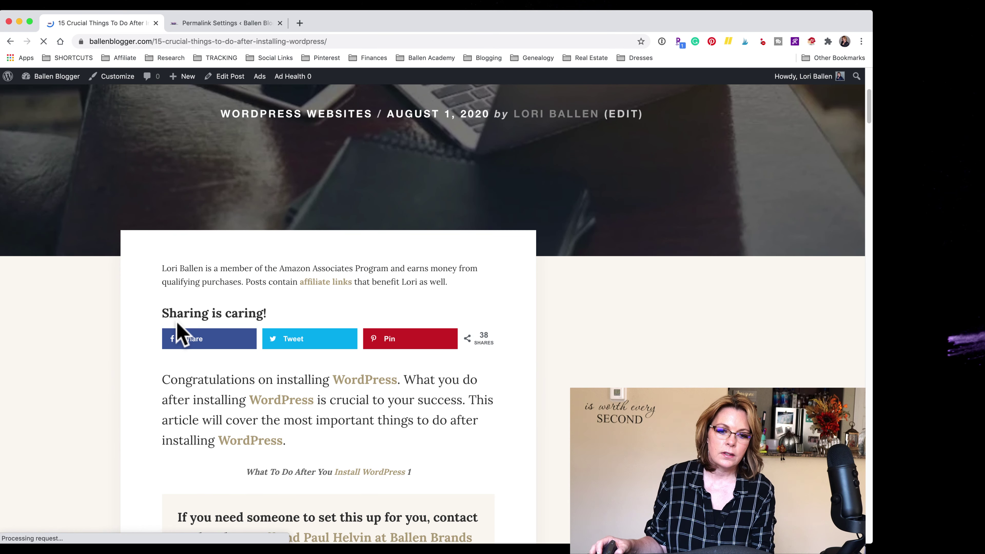
scroll(179, 332, "down", 6)
scroll(178, 329, "down", 5)
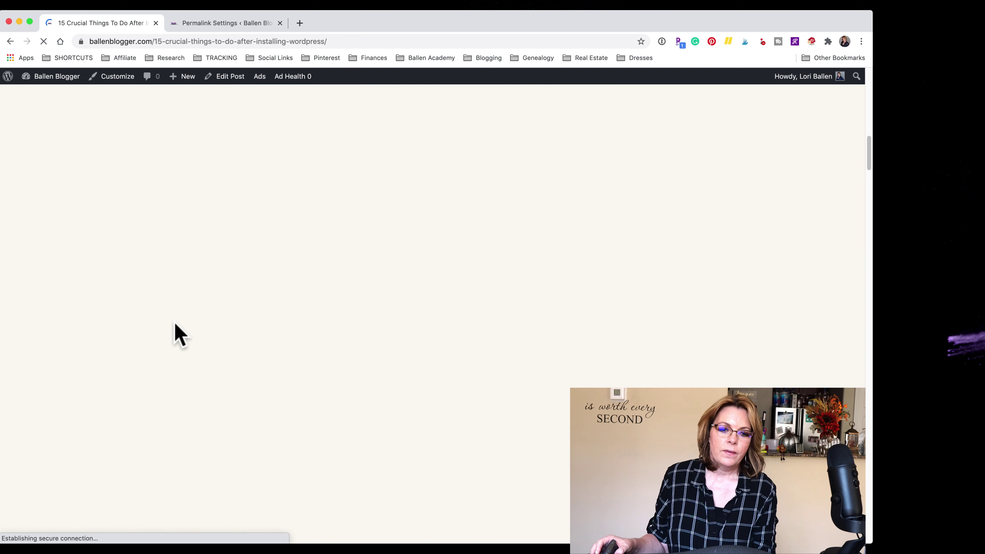
scroll(179, 332, "down", 4)
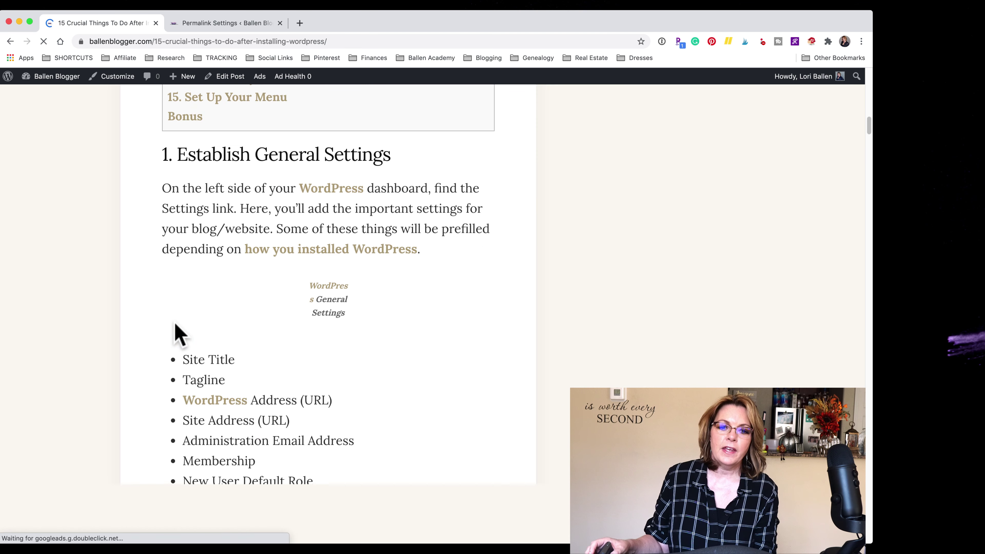
scroll(179, 335, "down", 3)
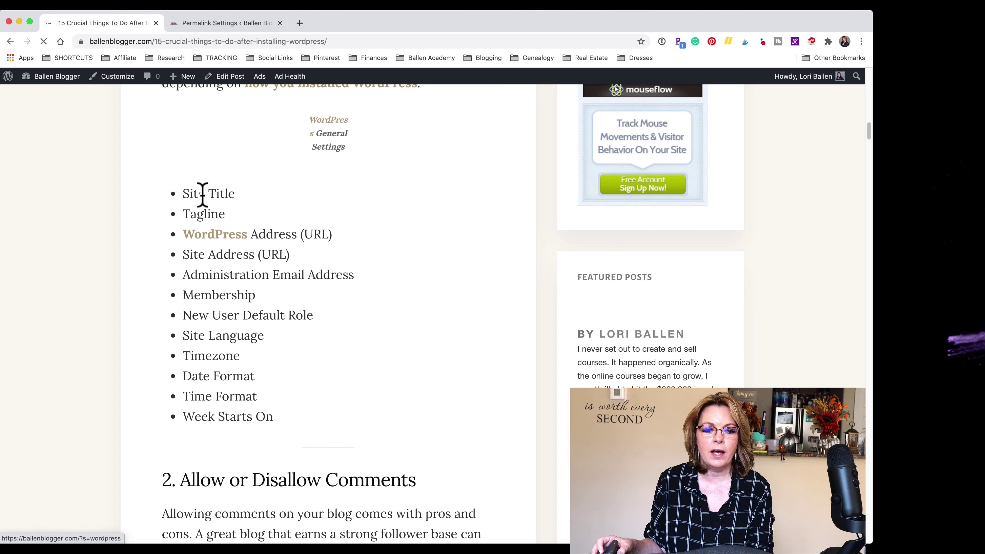
scroll(186, 333, "down", 2)
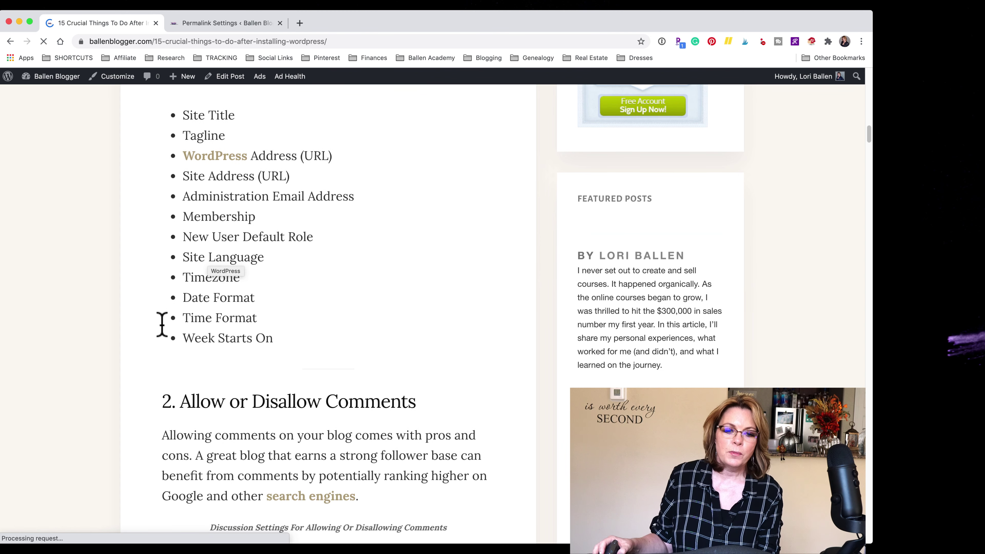
Review the section "2. Allow or Disallow Comments" with its Discussion Settings example.
scroll(162, 326, "down", 3)
scroll(162, 328, "down", 3)
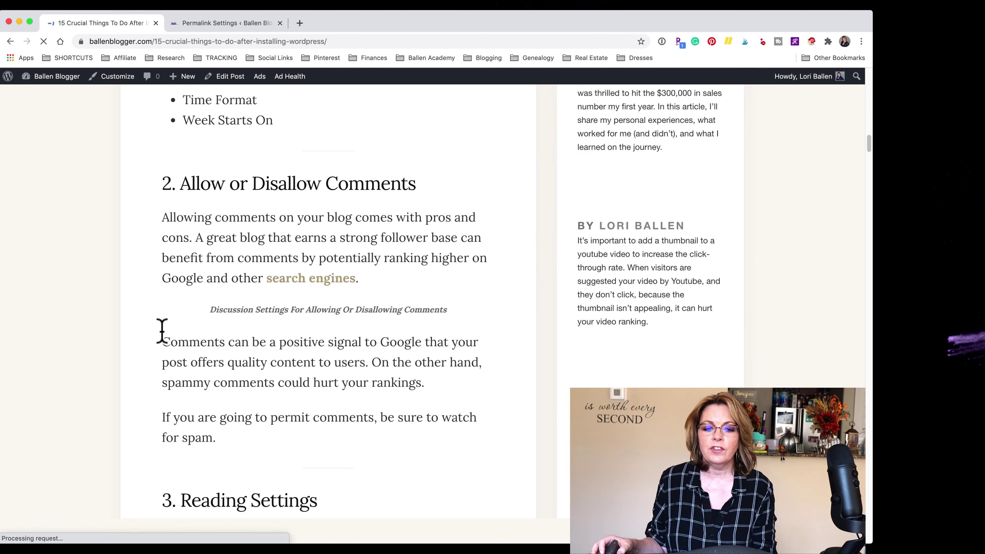
scroll(162, 331, "up", 4)
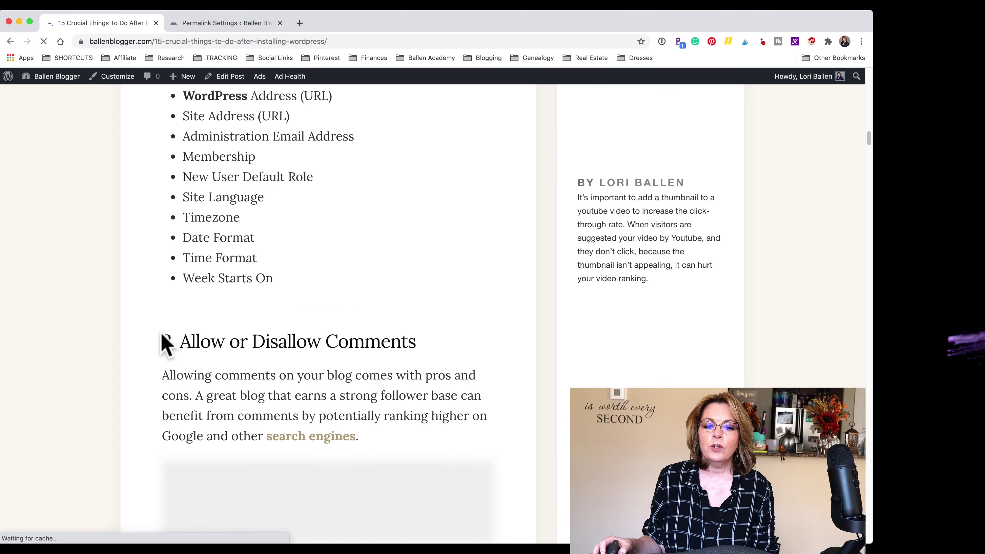
scroll(157, 345, "down", 1)
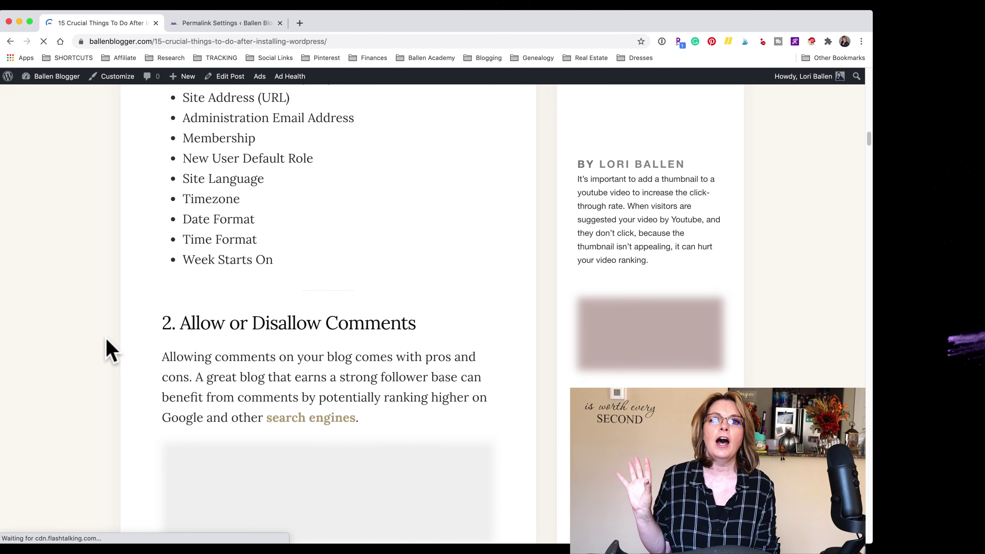
scroll(111, 351, "down", 5)
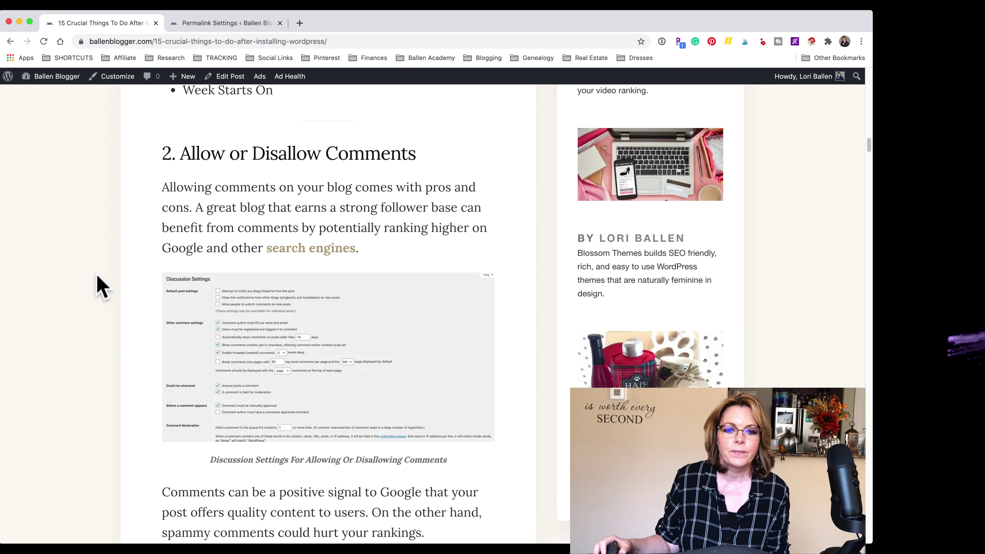
scroll(97, 281, "down", 1)
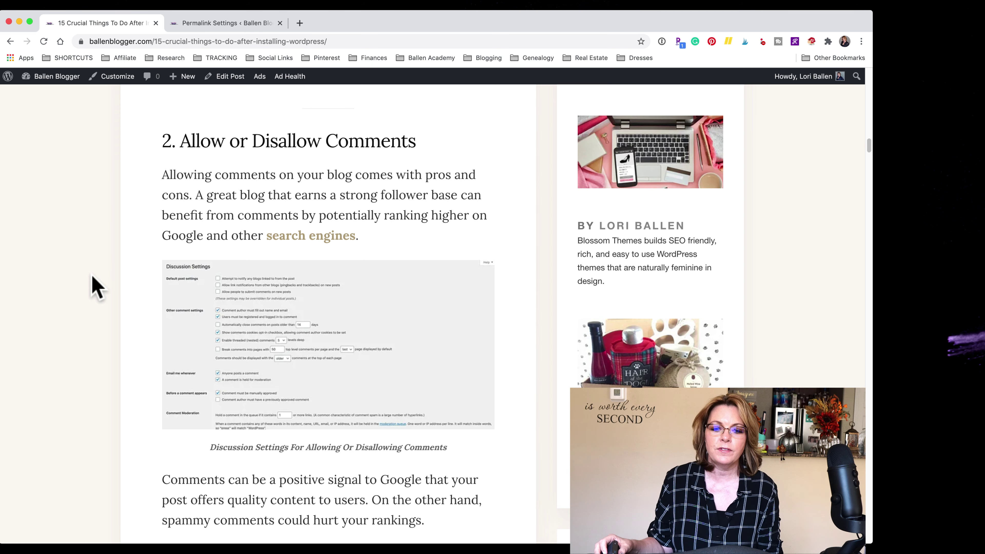
scroll(97, 287, "down", 1)
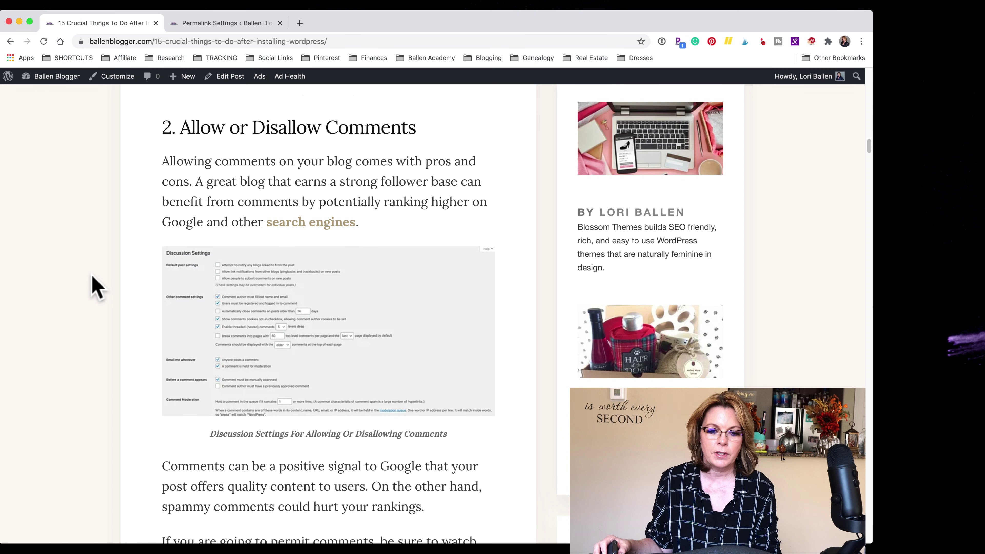
Review the sections "3. Reading Settings" and "4. Set Up Your Permalinks", including their example settings and the permalink warning.
scroll(102, 281, "down", 7)
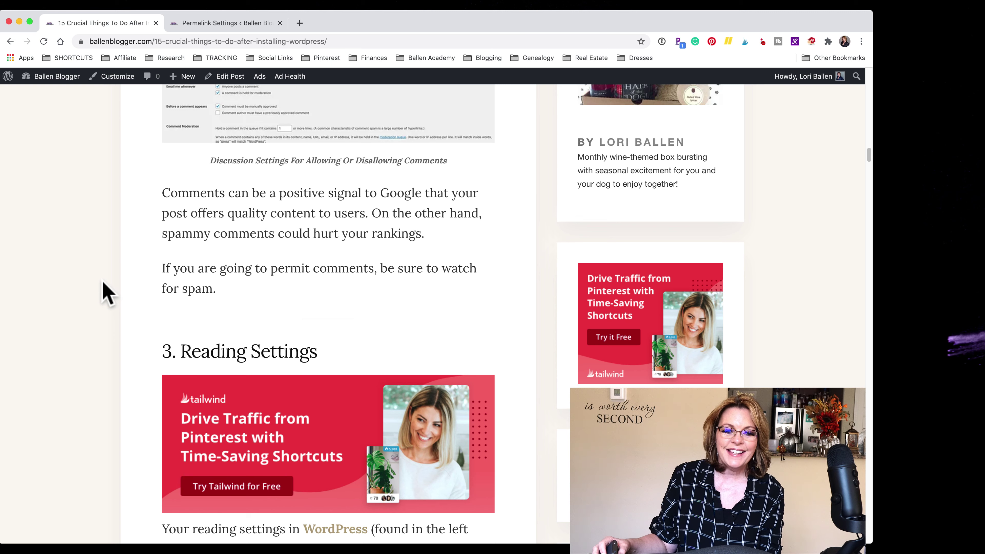
scroll(107, 294, "down", 2)
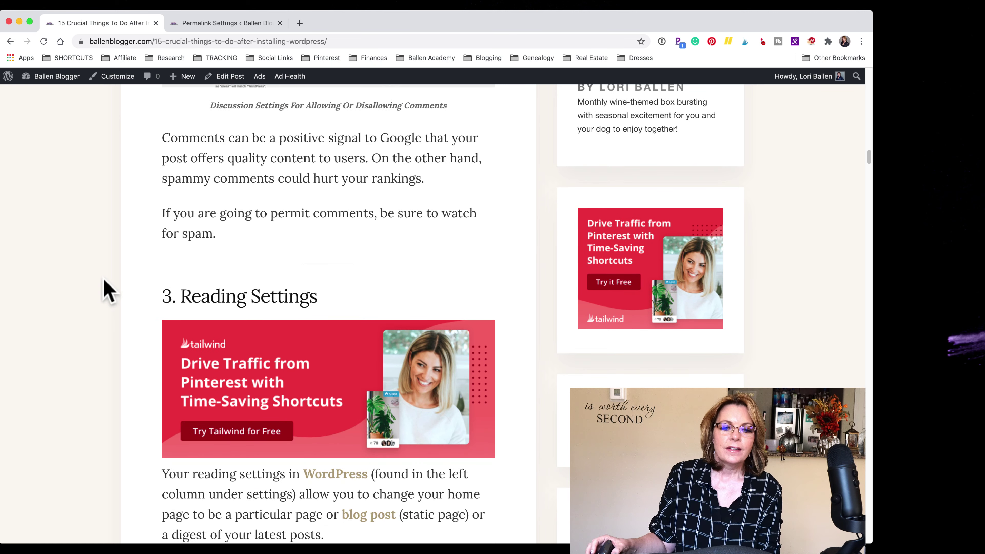
scroll(107, 294, "down", 10)
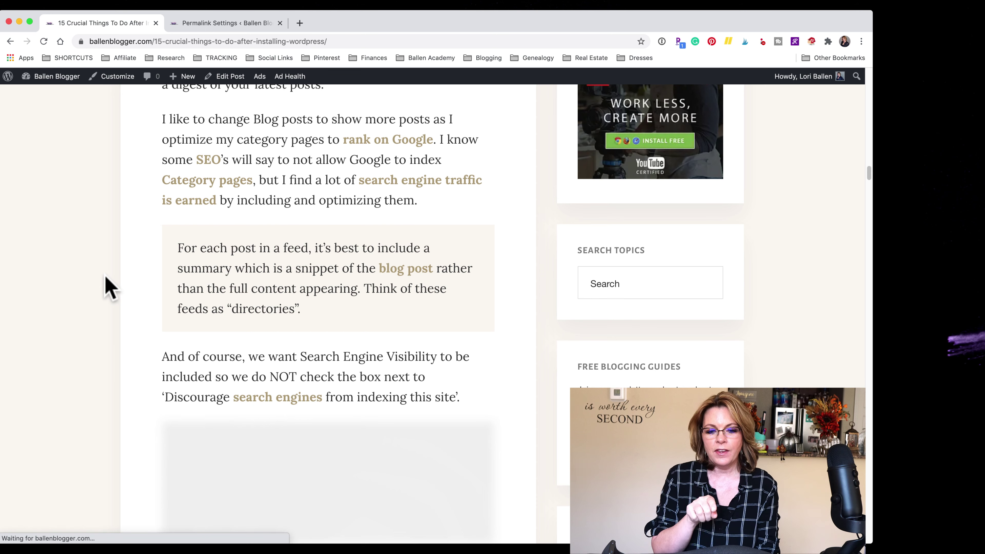
scroll(237, 281, "down", 8)
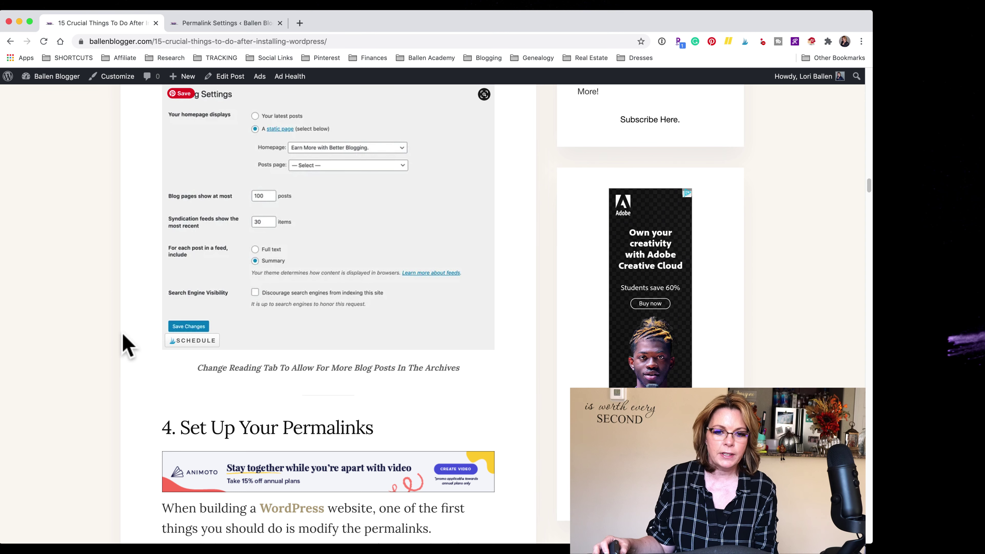
scroll(122, 336, "down", 5)
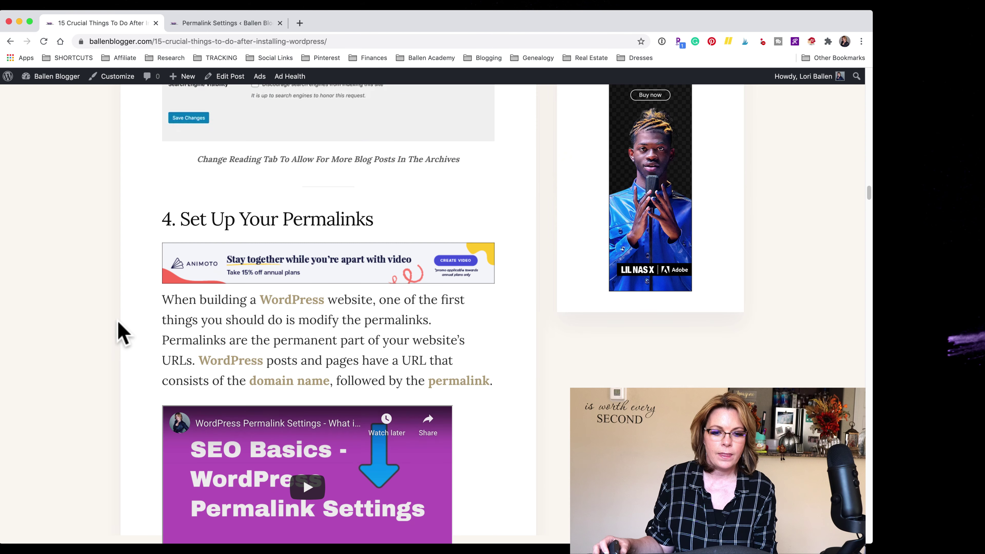
scroll(118, 323, "down", 15)
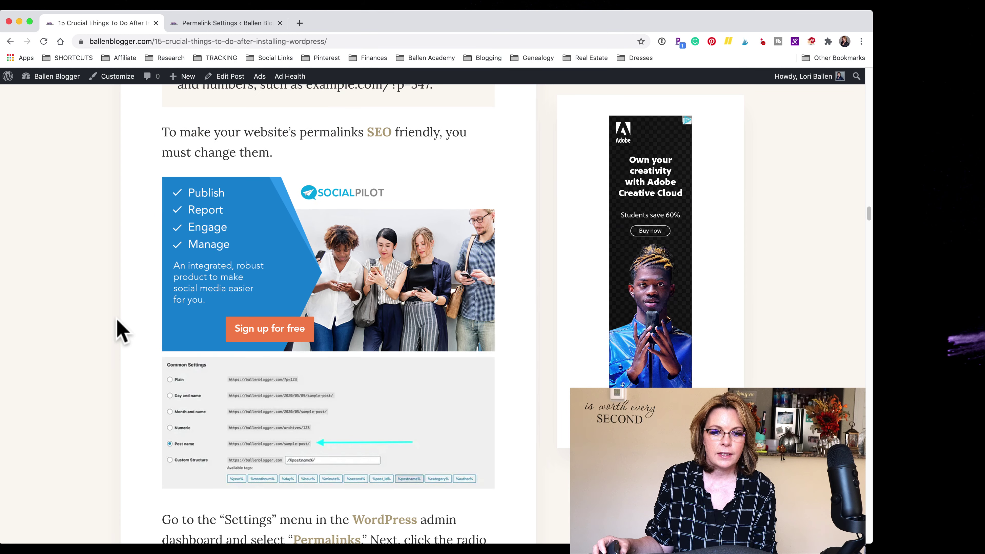
scroll(120, 329, "down", 11)
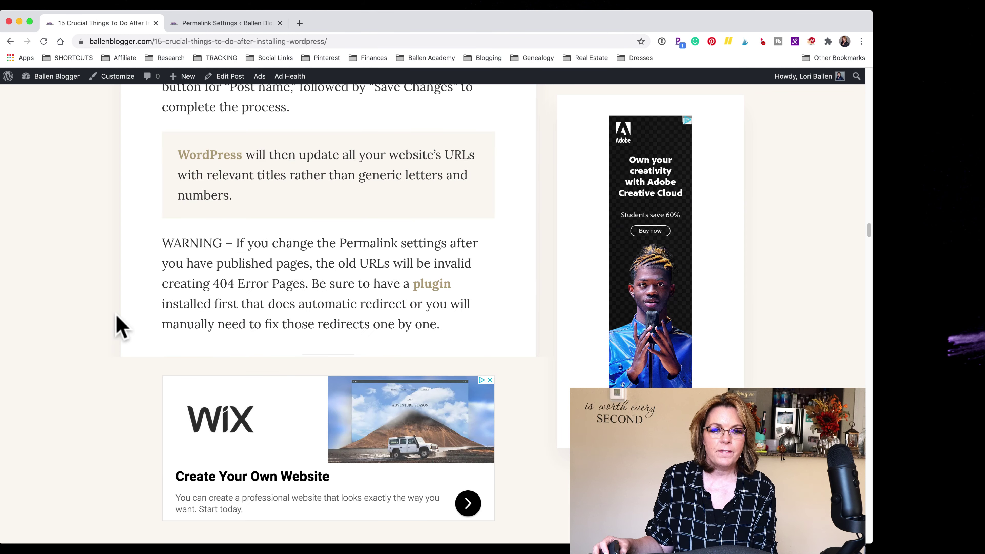
Examine the introduction and sample contents box of section "5. Set up an Automated Table of Contents".
scroll(117, 317, "down", 10)
scroll(119, 327, "down", 4)
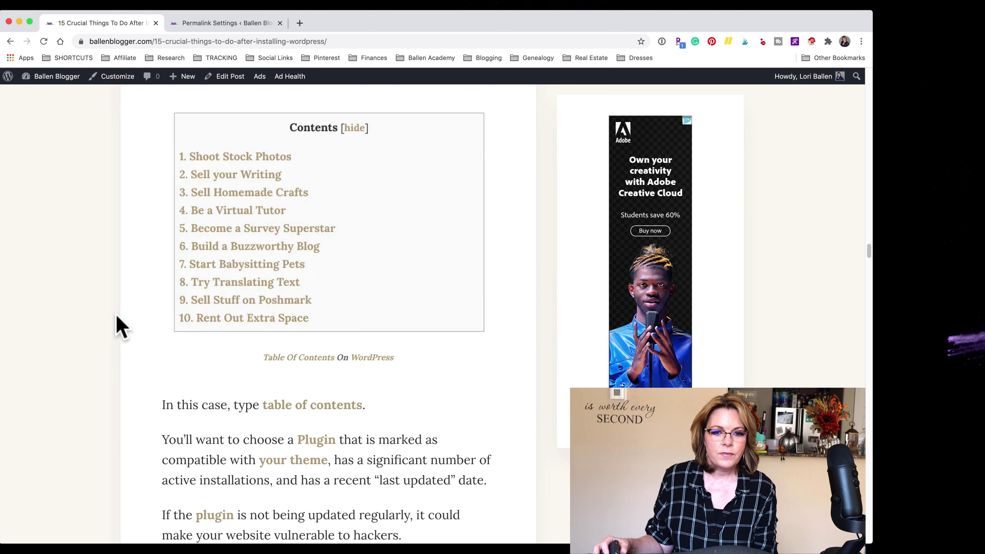
scroll(118, 326, "up", 1)
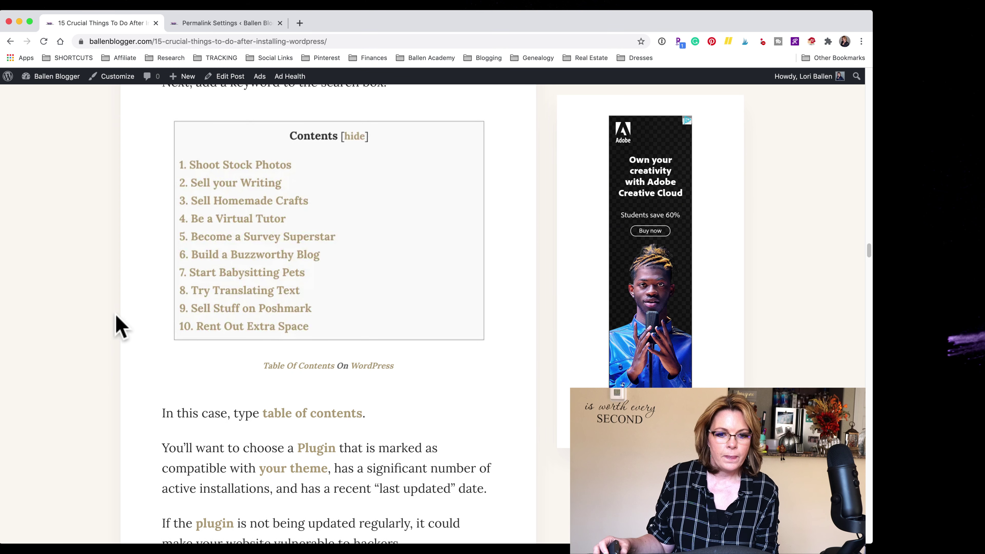
scroll(117, 316, "up", 1)
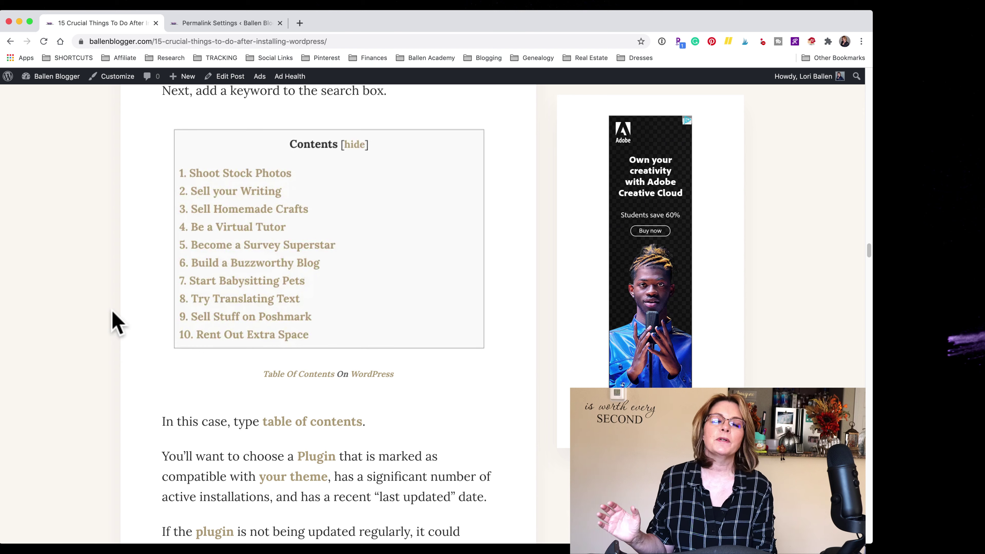
scroll(117, 322, "up", 3)
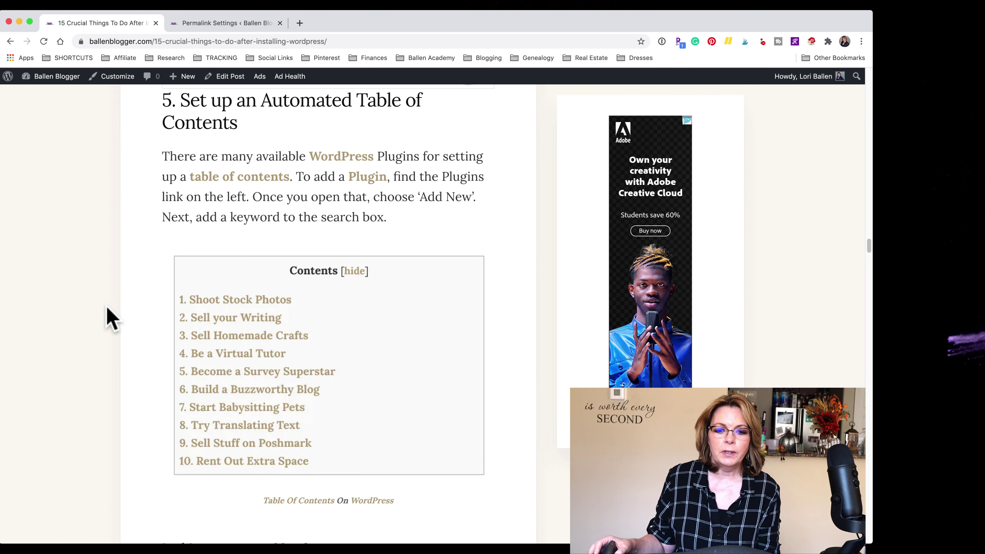
scroll(108, 318, "up", 1)
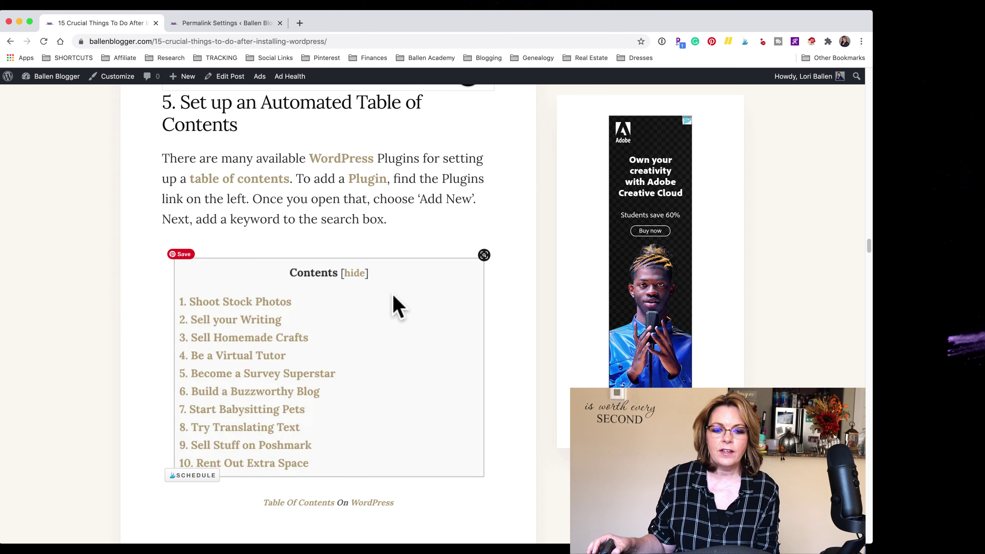
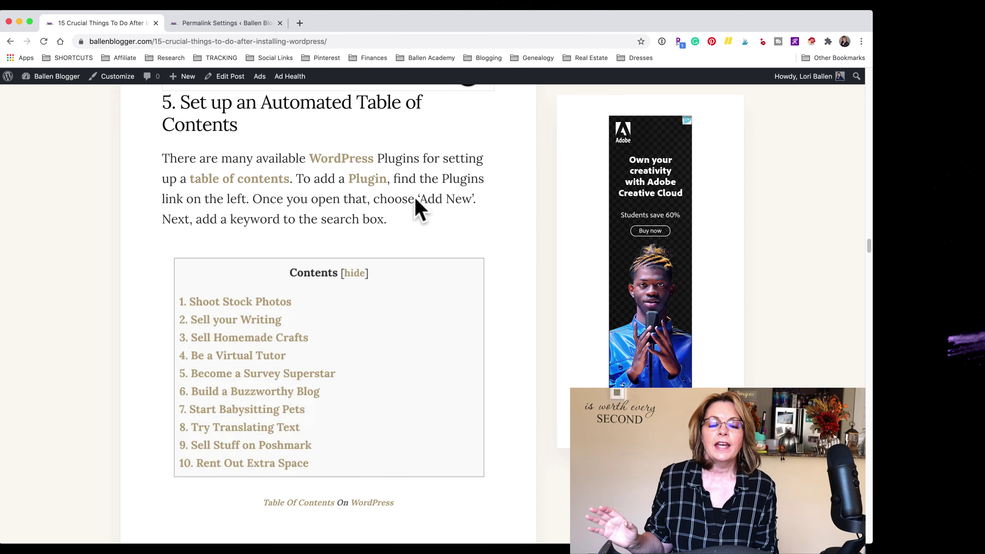
scroll(498, 260, "down", 1)
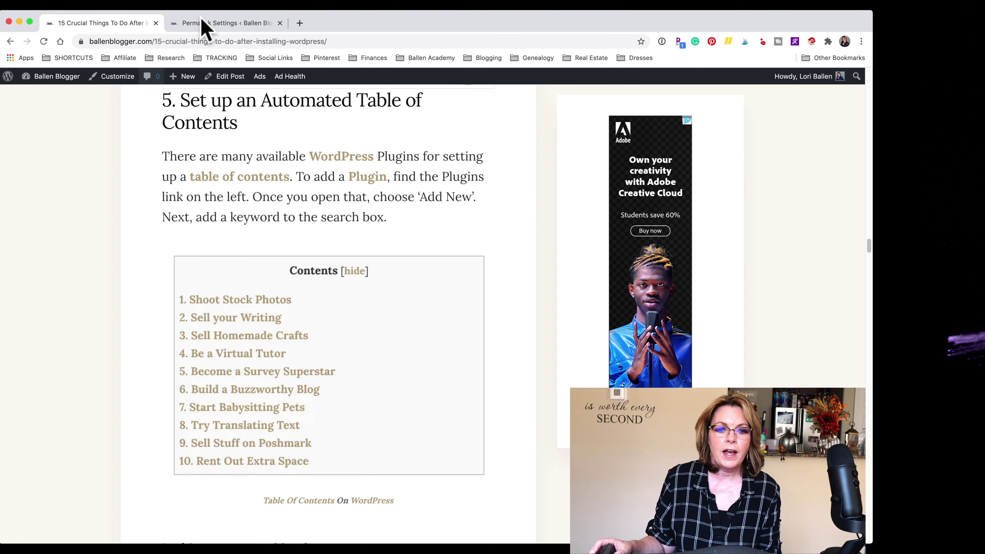
Return to the WordPress dashboard, view the Plugins options there and clear the highlighting on the sample permalink.
left_click(217, 23)
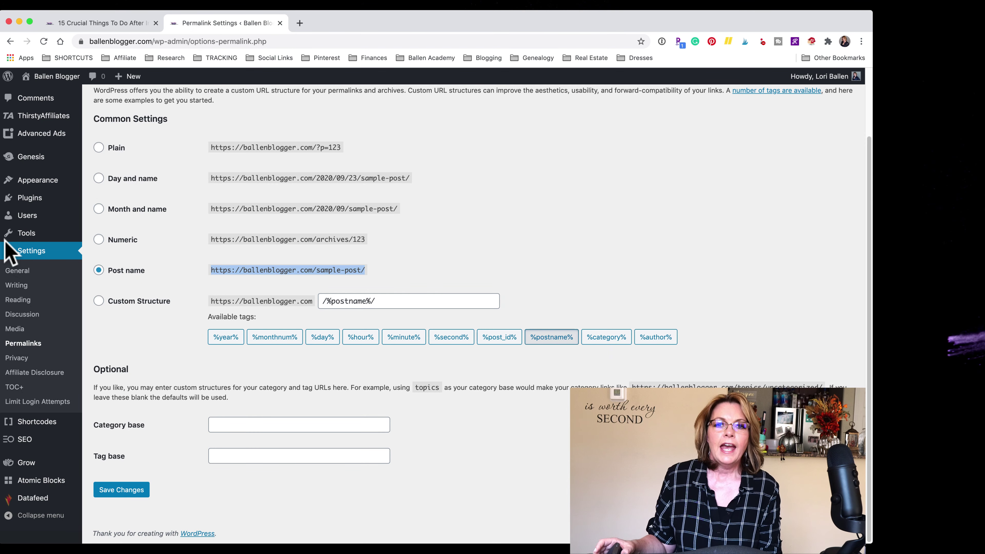
mouse_move(30, 198)
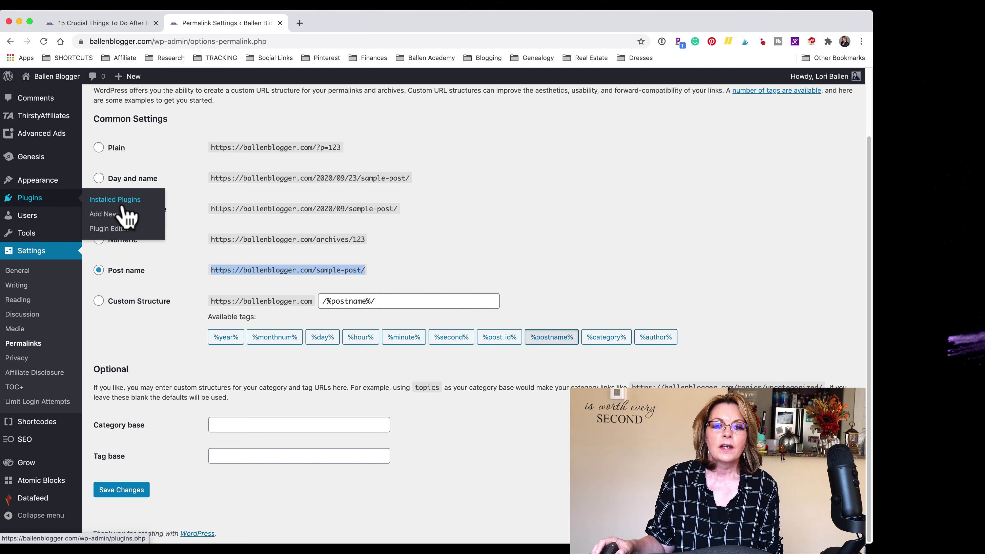
left_click(457, 158)
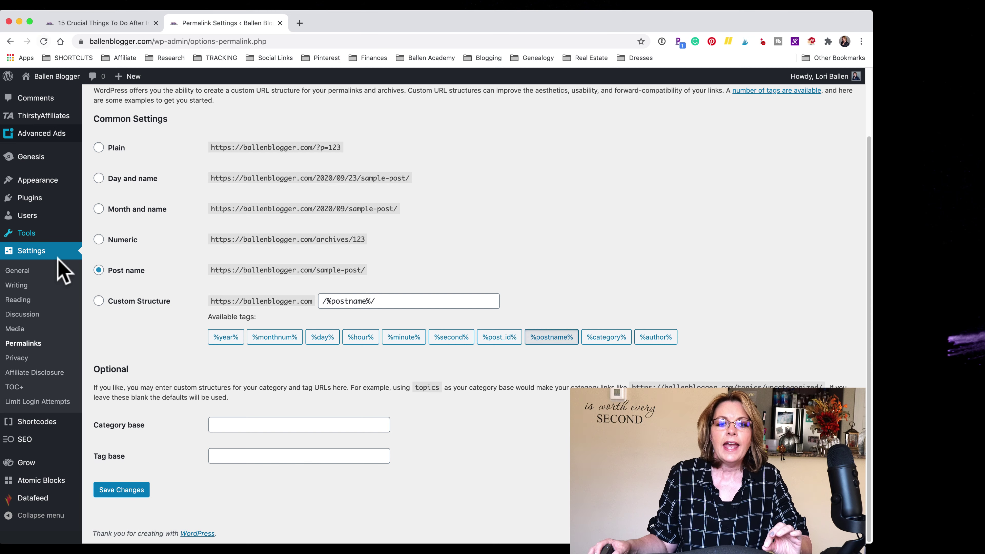
Go back to the article and highlight the heading "5. Set up an Automated Table of Contents".
left_click(71, 24)
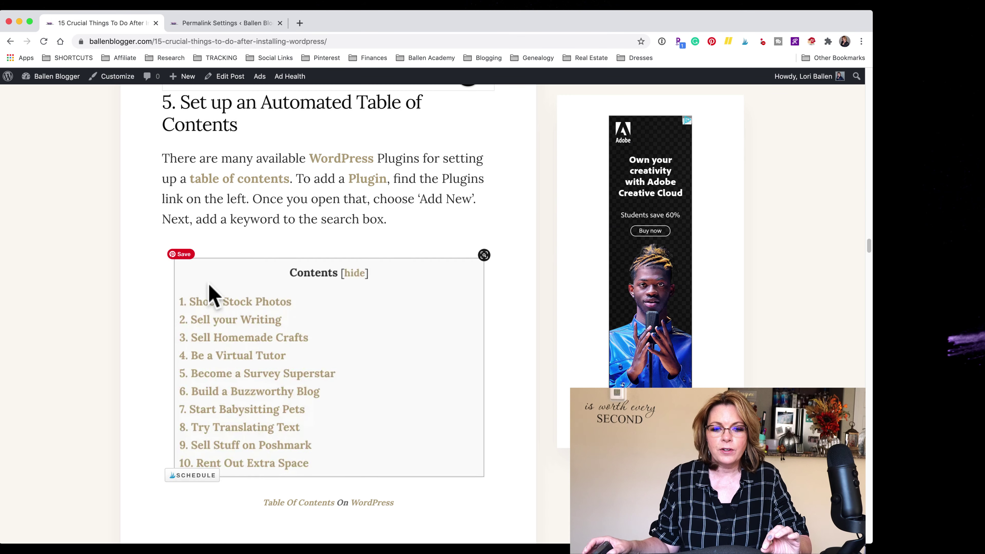
scroll(210, 297, "up", 1)
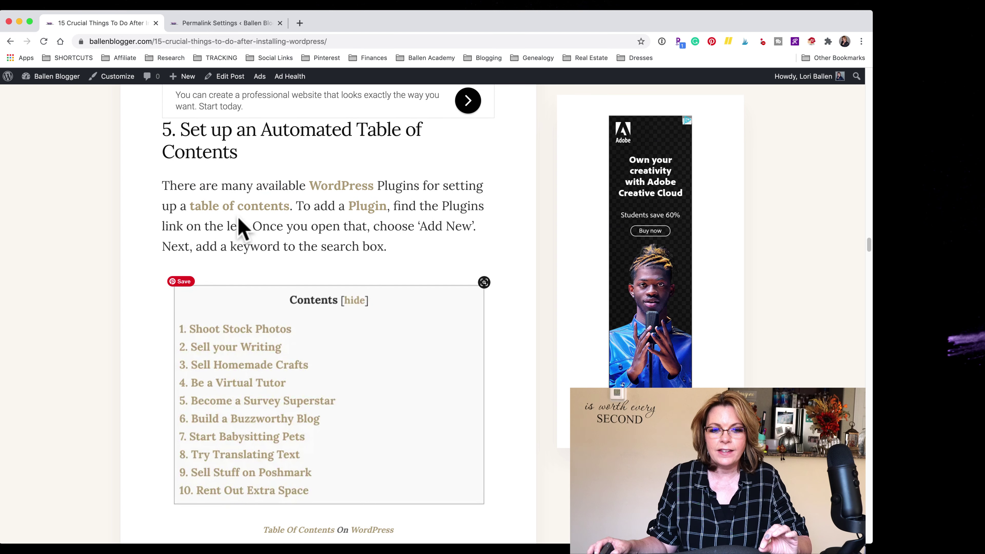
left_click_drag(247, 155, 150, 132)
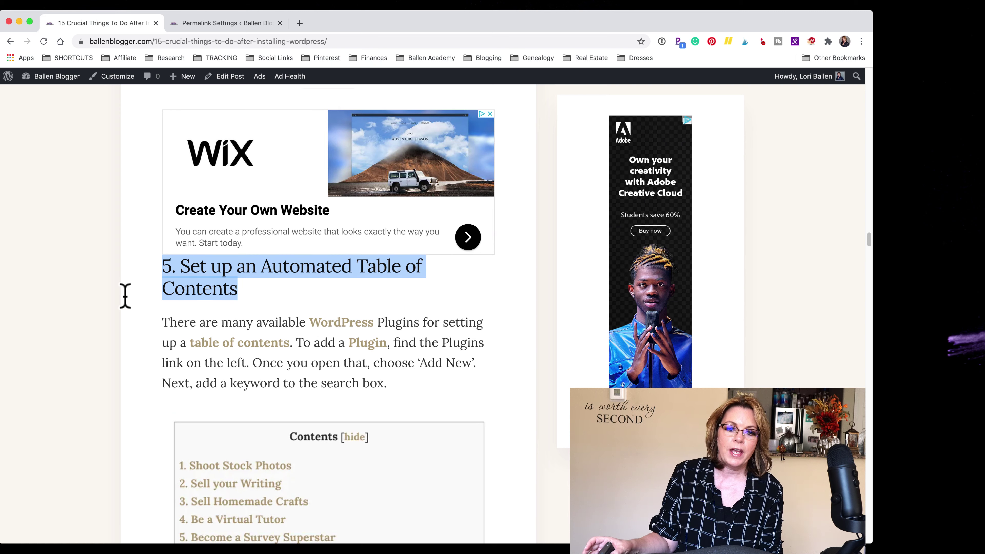
Read the table of contents plugin advice and continue to the section "6. Install Your SEO Plugin".
scroll(153, 341, "down", 3)
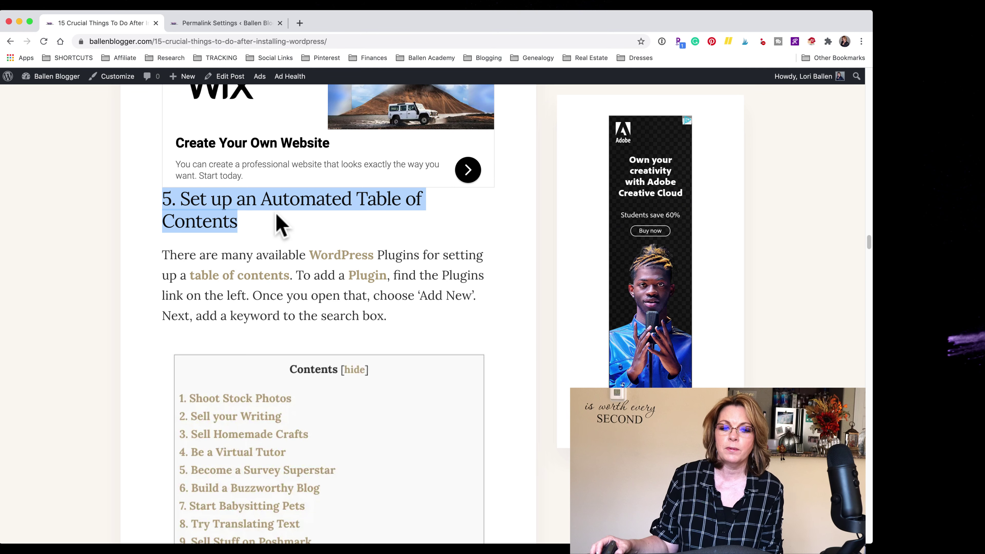
scroll(158, 381, "down", 1)
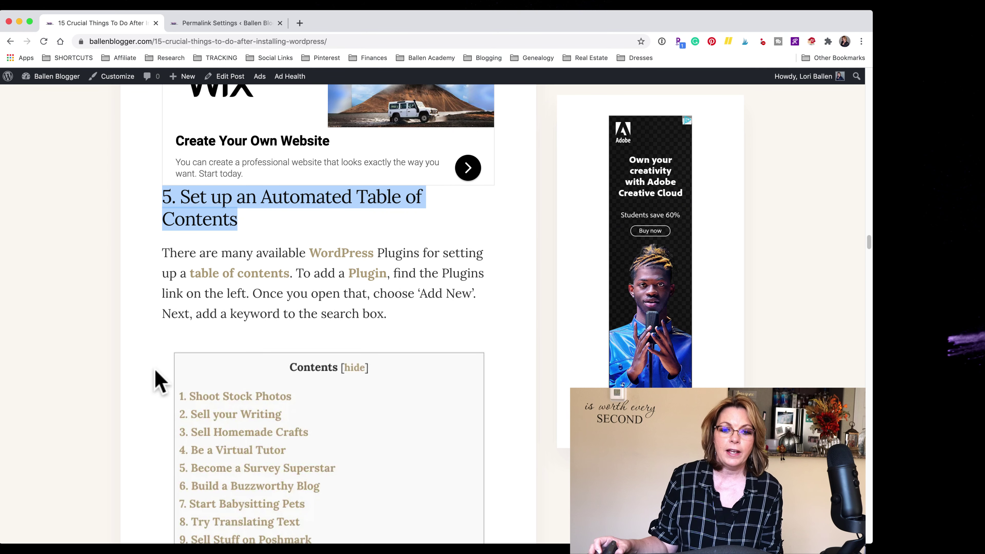
scroll(151, 380, "down", 10)
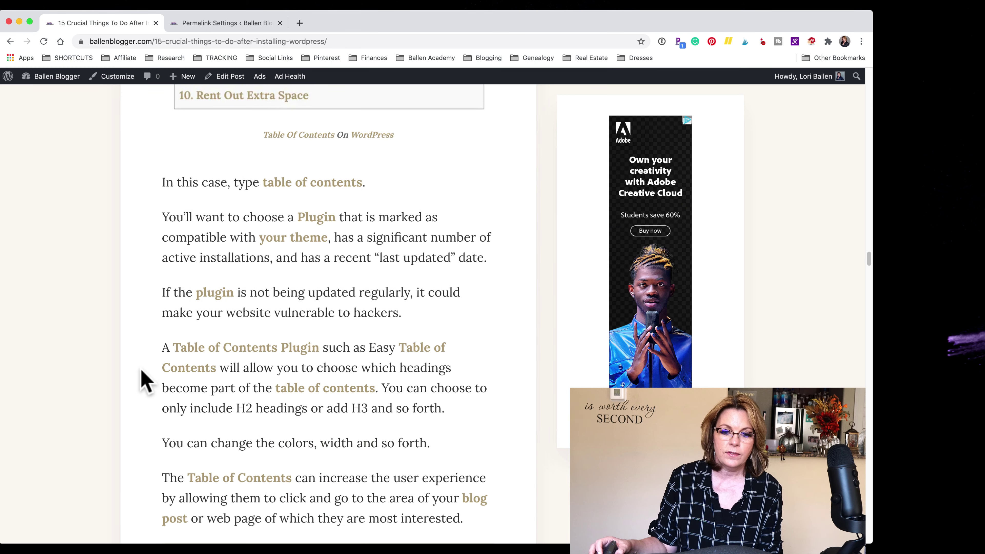
scroll(145, 382, "down", 8)
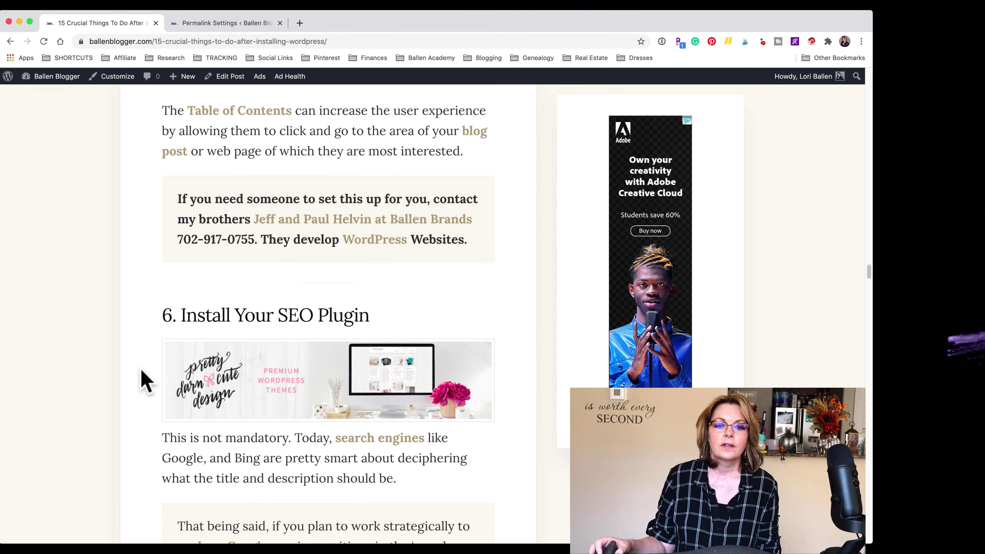
Read section "6. Install Your SEO Plugin", covering schema markup and the Yoast, All in One SEO and SEOpressor plugins.
scroll(144, 381, "down", 4)
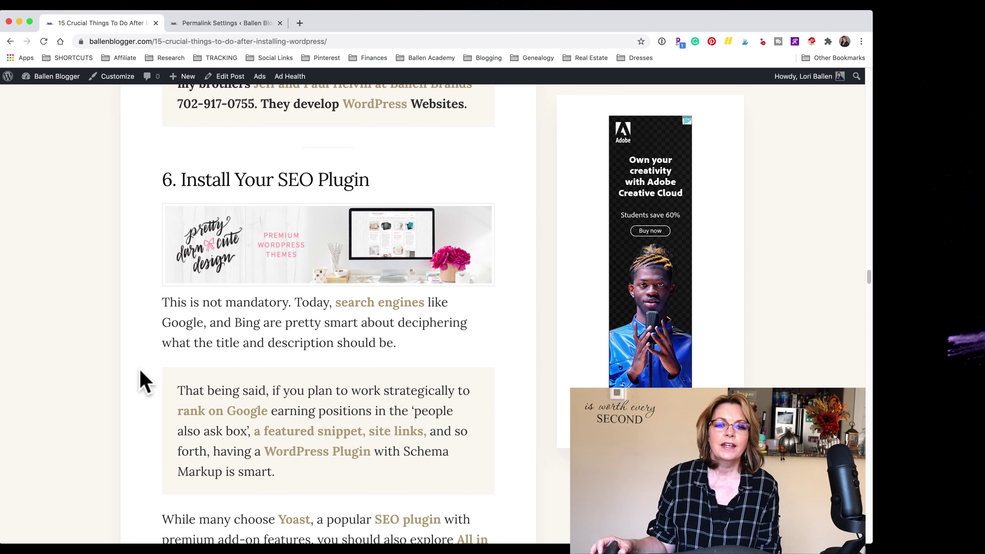
scroll(89, 396, "down", 1)
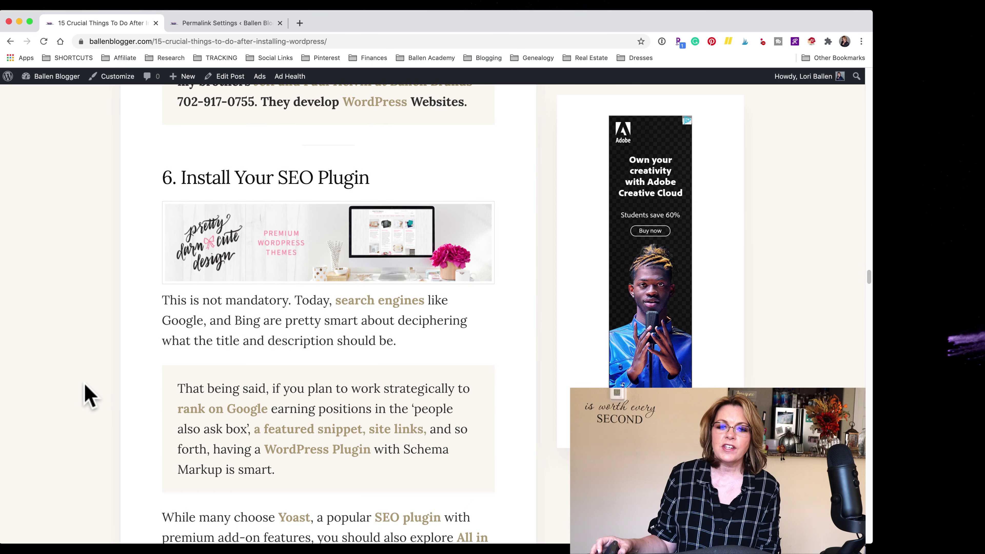
scroll(89, 395, "down", 1)
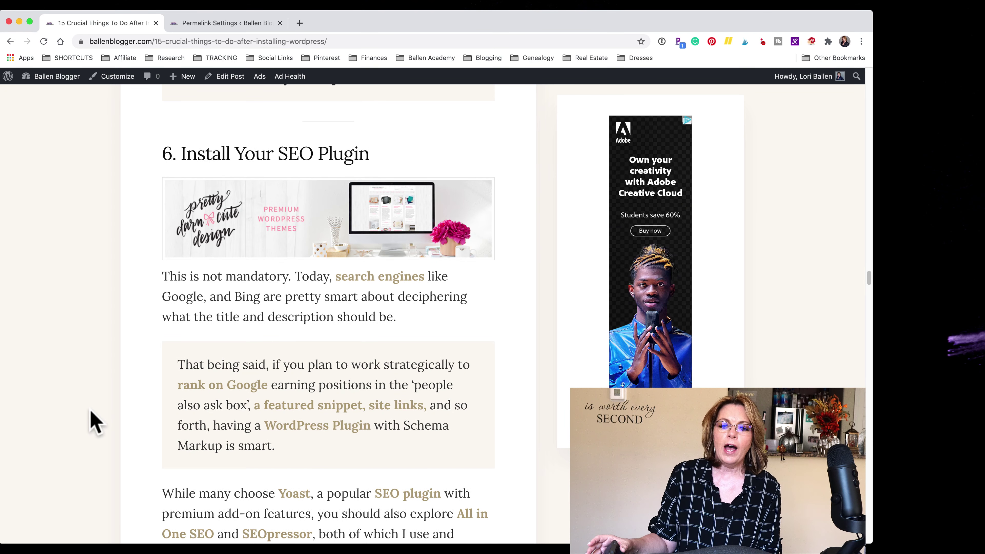
scroll(87, 417, "down", 3)
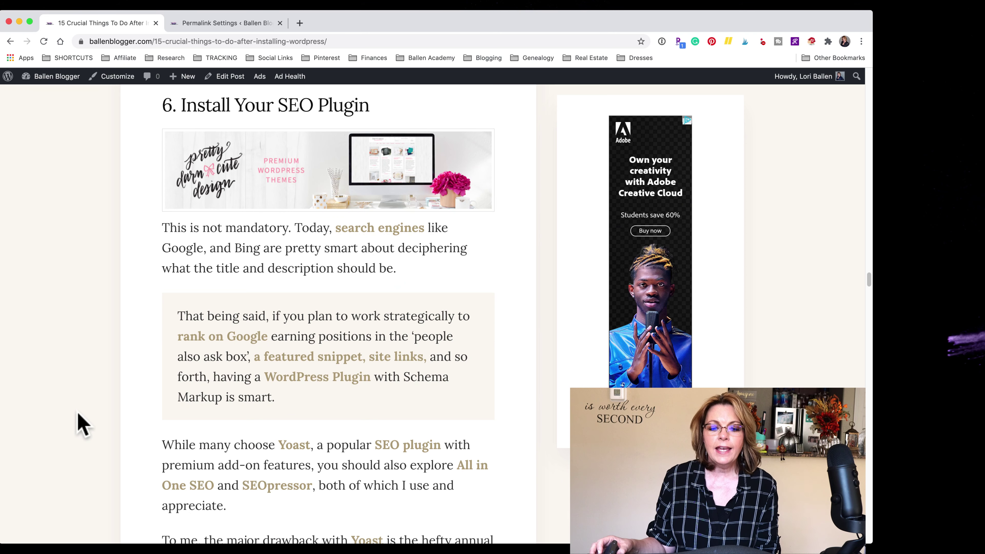
scroll(81, 415, "down", 4)
scroll(88, 425, "down", 1)
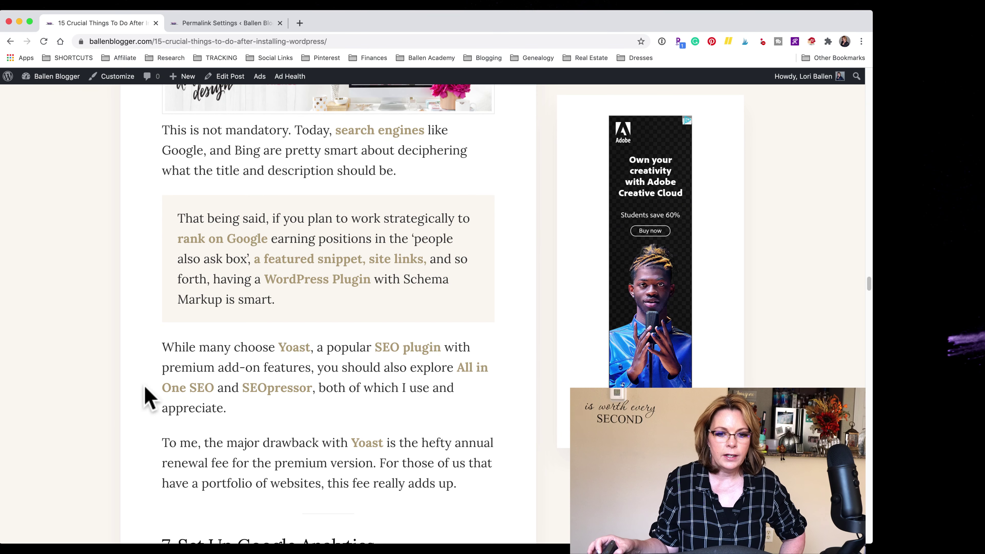
scroll(286, 451, "down", 2)
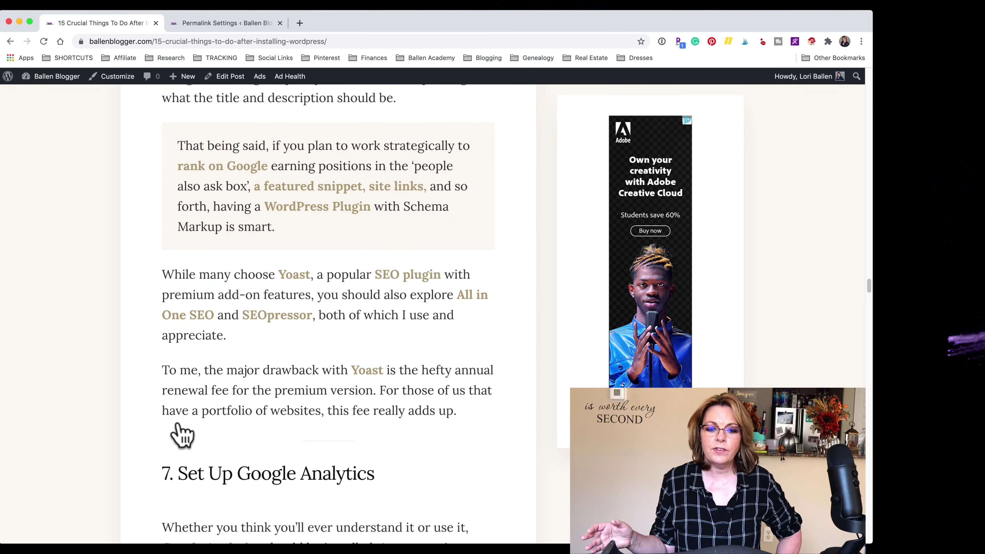
scroll(182, 434, "down", 1)
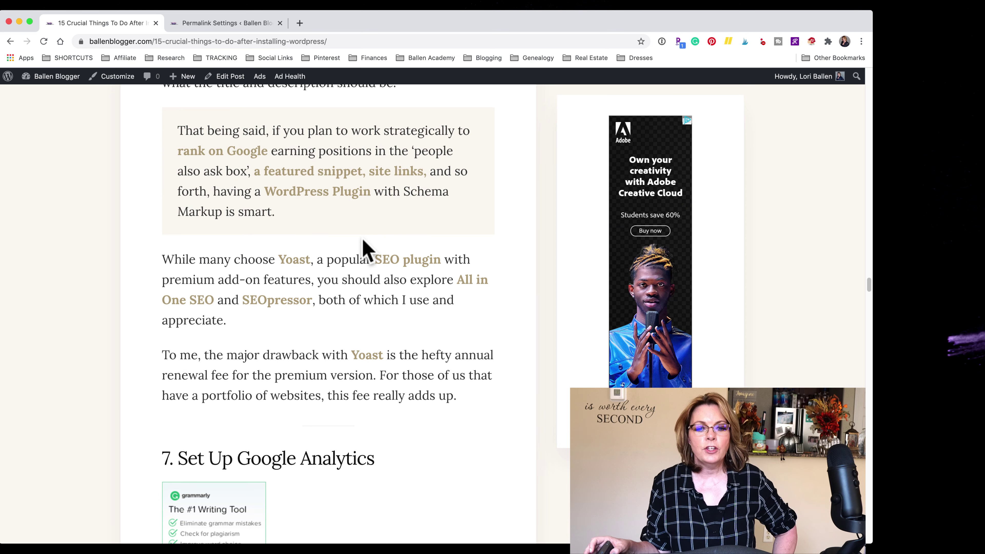
Review the schema markup note and SEO plugin recommendations again, continuing to the heading "7. Set Up Google Analytics".
scroll(364, 244, "up", 4)
scroll(349, 260, "down", 1)
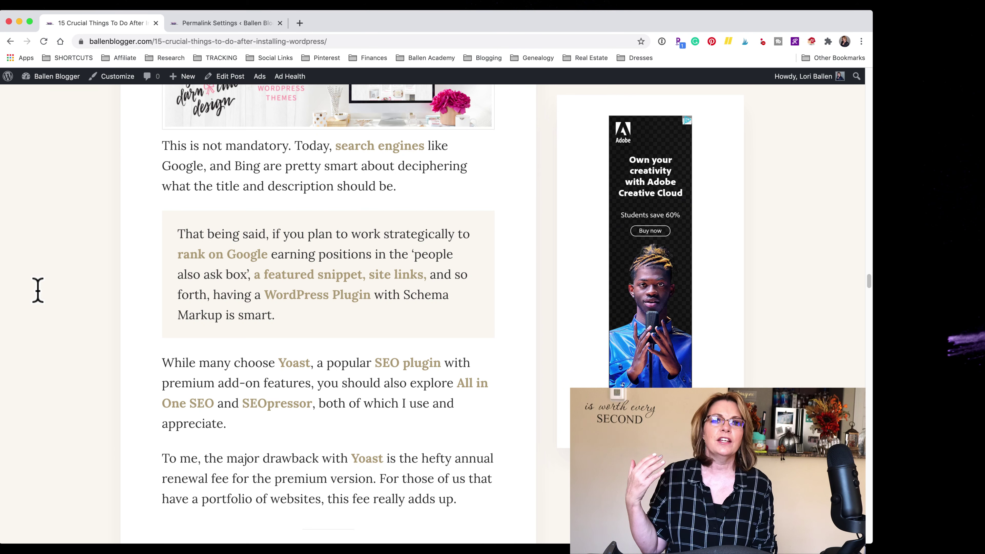
scroll(84, 326, "down", 1)
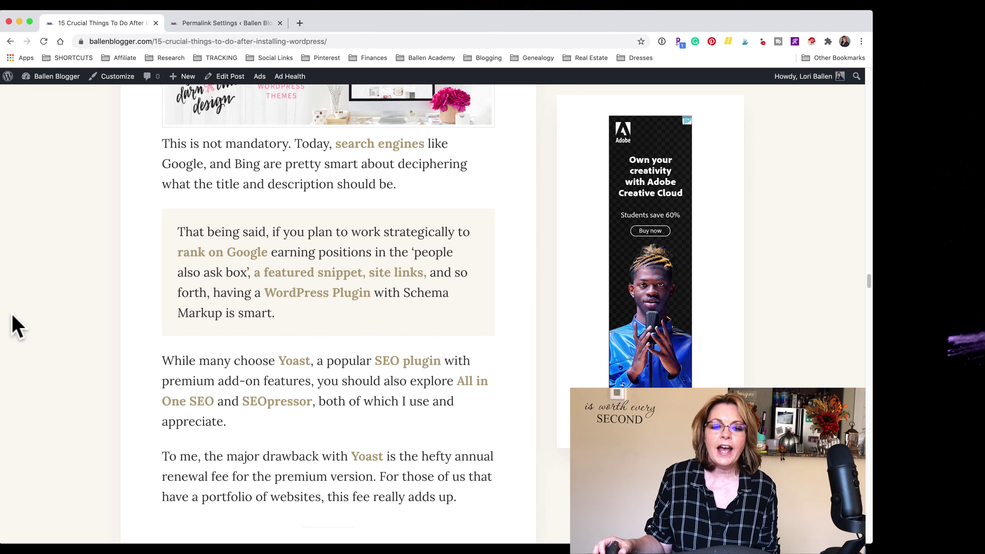
scroll(22, 353, "down", 1)
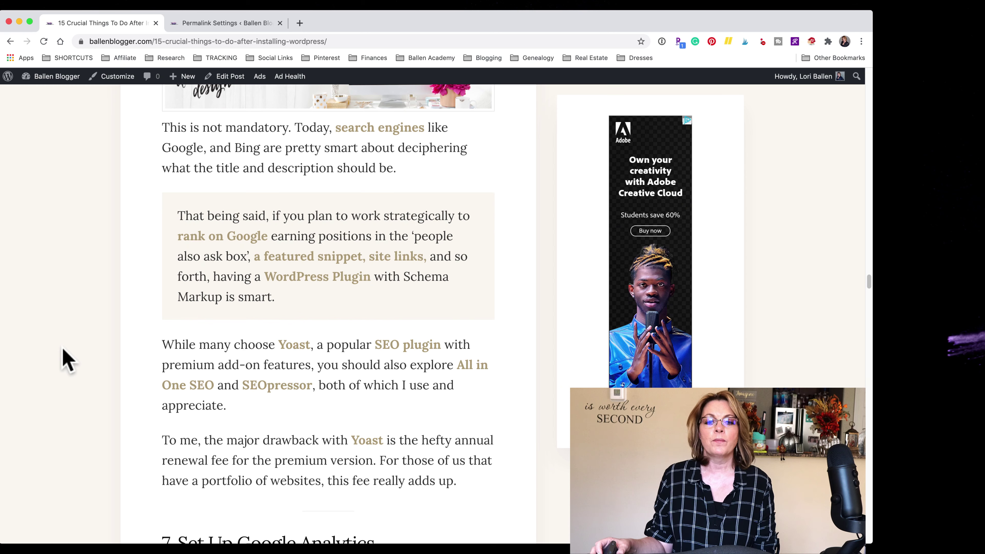
scroll(95, 357, "down", 3)
scroll(102, 374, "down", 2)
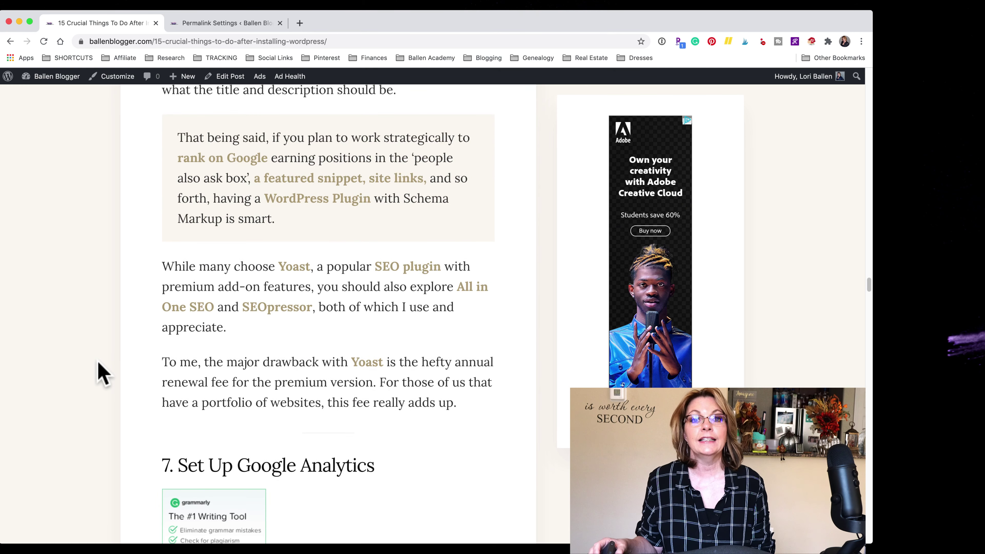
scroll(103, 345, "down", 1)
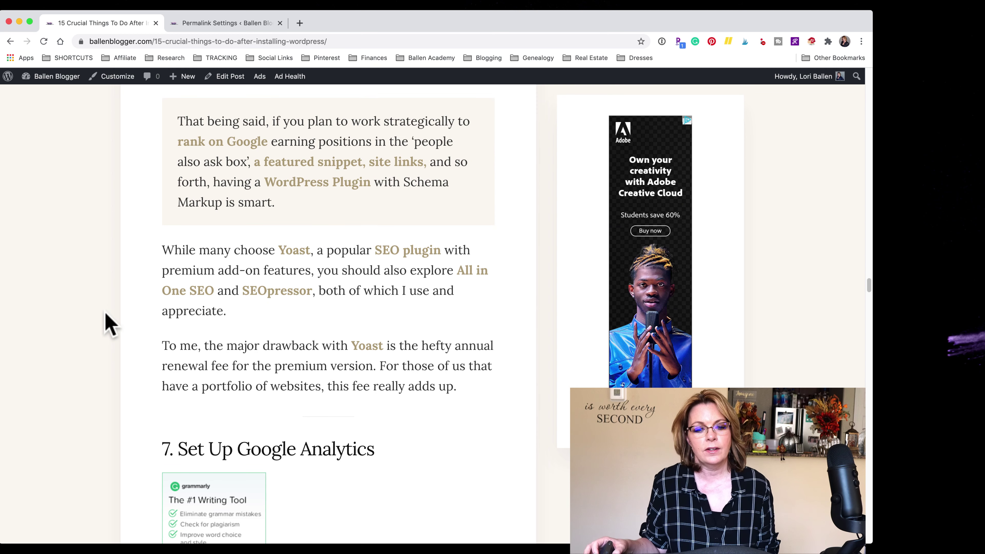
Read the opening paragraph of section "7. Set Up Google Analytics" on why Google Analytics should be installed.
scroll(128, 314, "down", 4)
scroll(125, 309, "down", 3)
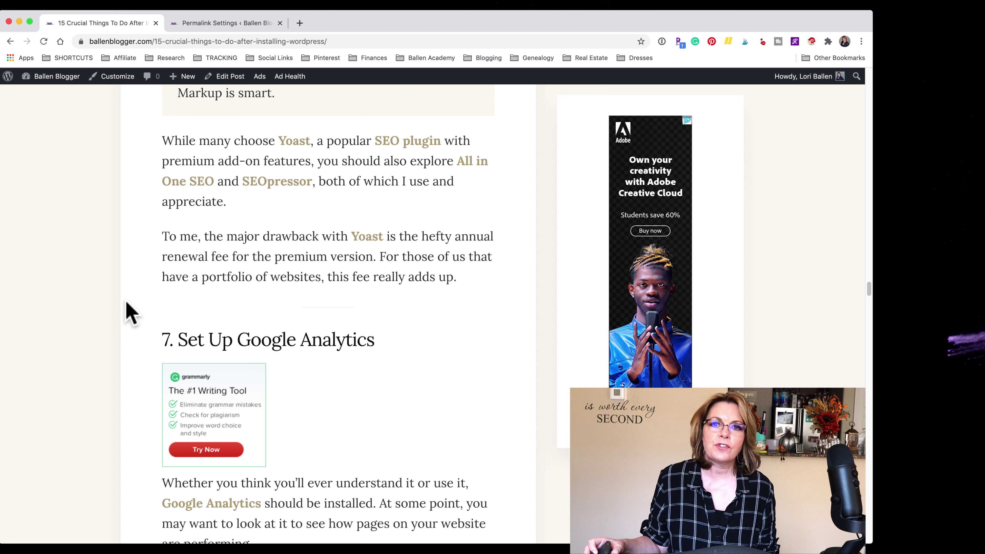
scroll(130, 299, "down", 1)
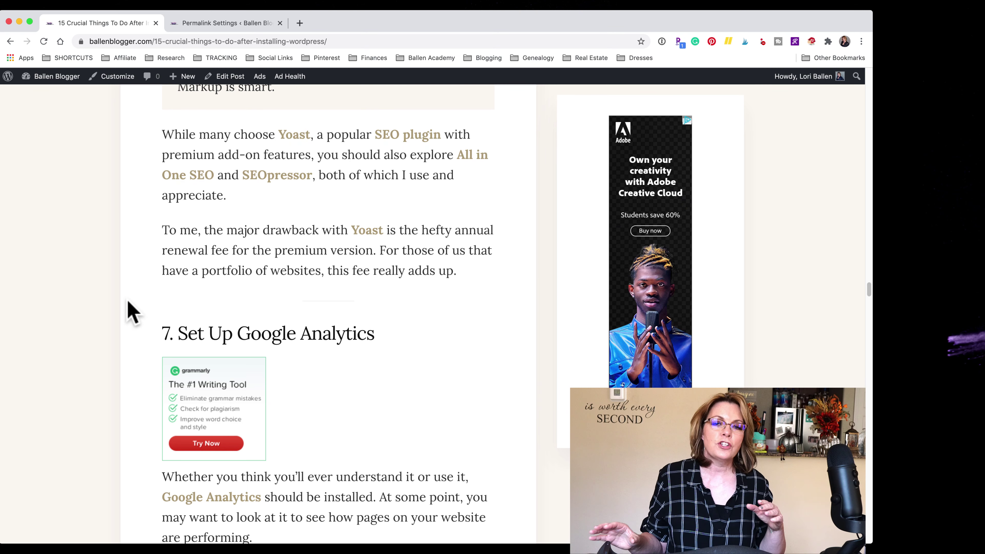
scroll(132, 303, "down", 2)
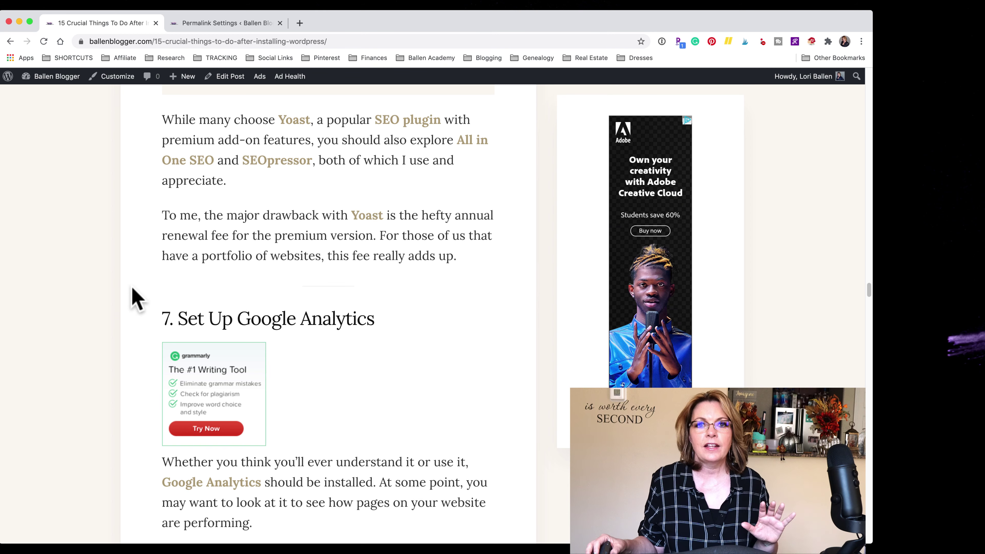
scroll(136, 300, "down", 1)
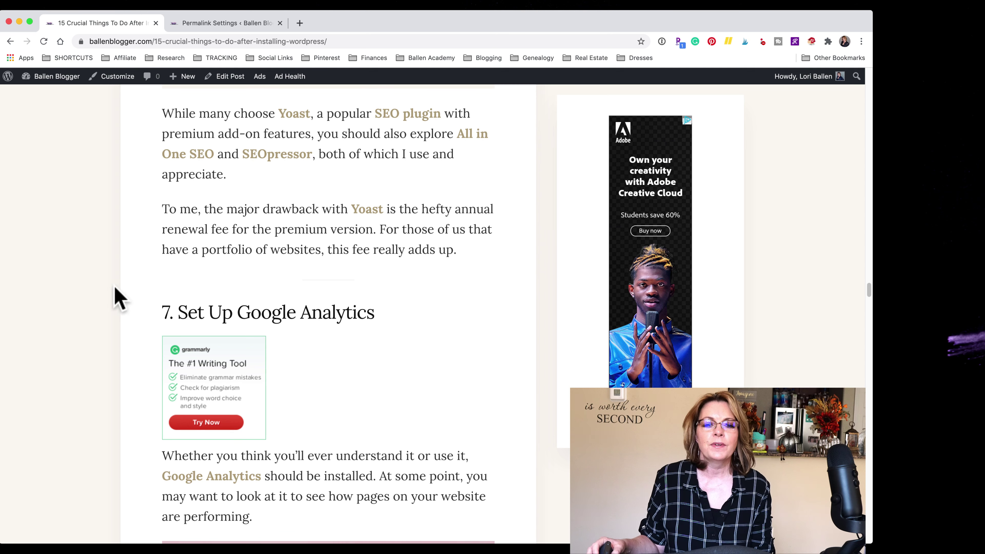
scroll(112, 288, "down", 5)
scroll(109, 287, "up", 1)
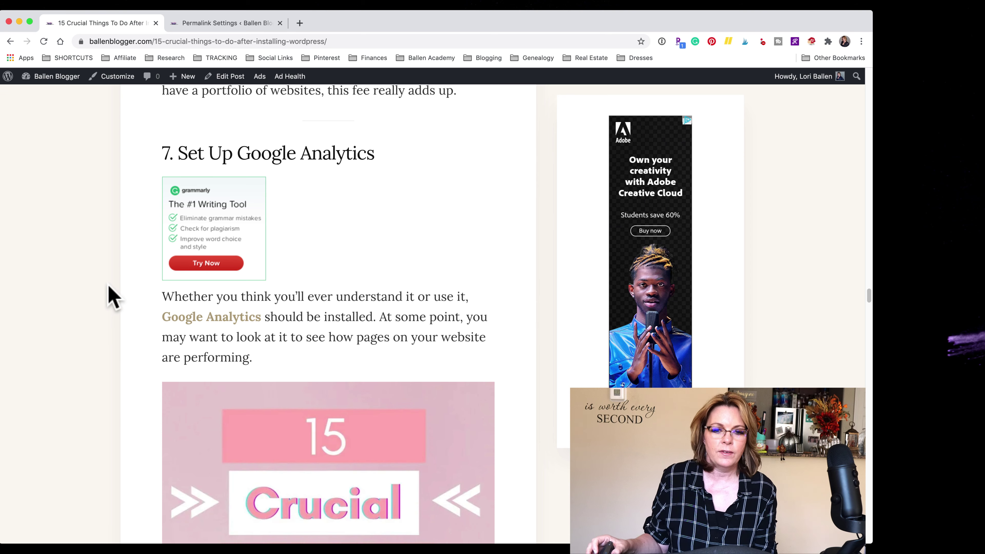
scroll(79, 306, "down", 1)
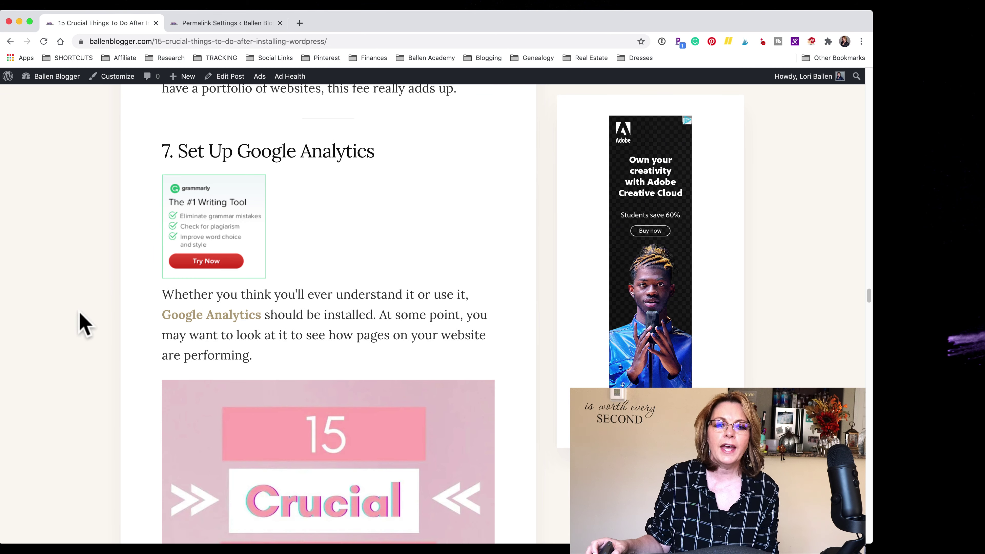
scroll(82, 307, "down", 1)
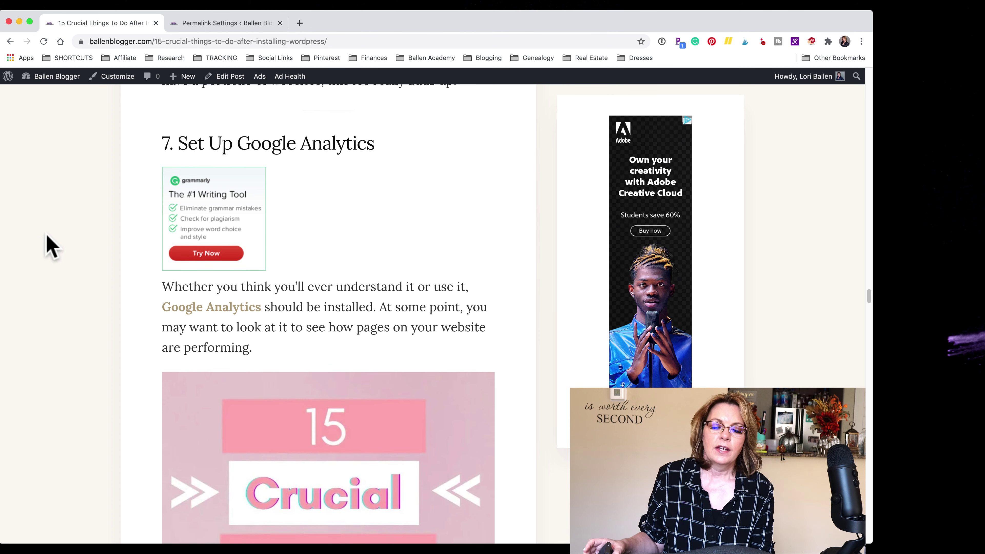
scroll(50, 237, "down", 1)
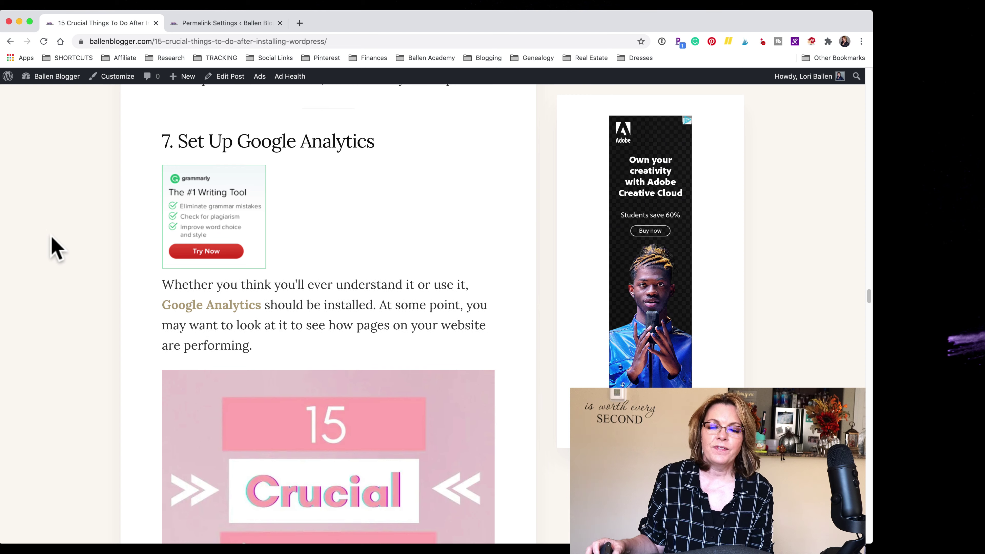
scroll(51, 238, "down", 1)
scroll(47, 238, "down", 1)
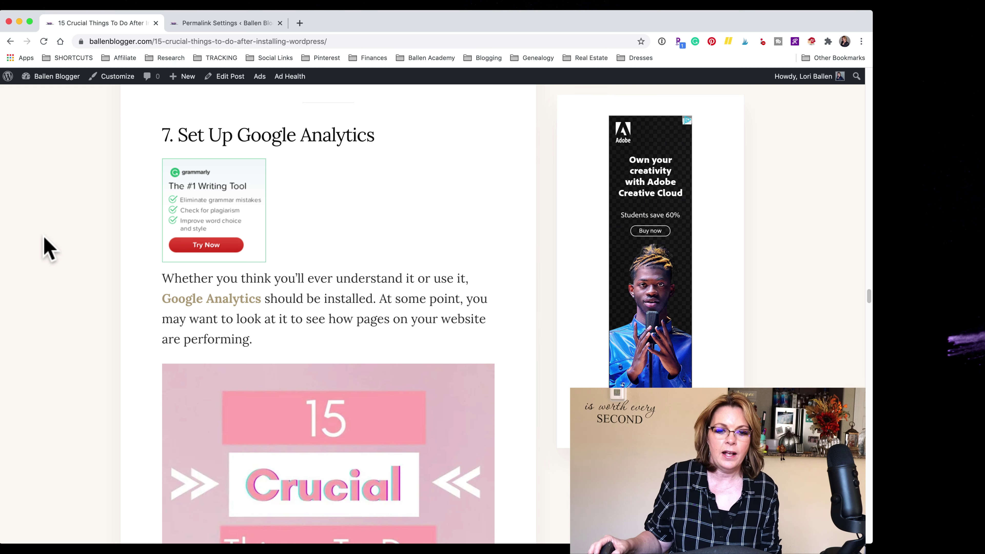
Examine the rest of the Google Analytics section, including the Adsense and Clicky notes, and continue to "8. Set up Google Search Console".
scroll(314, 330, "down", 6)
scroll(364, 278, "down", 2)
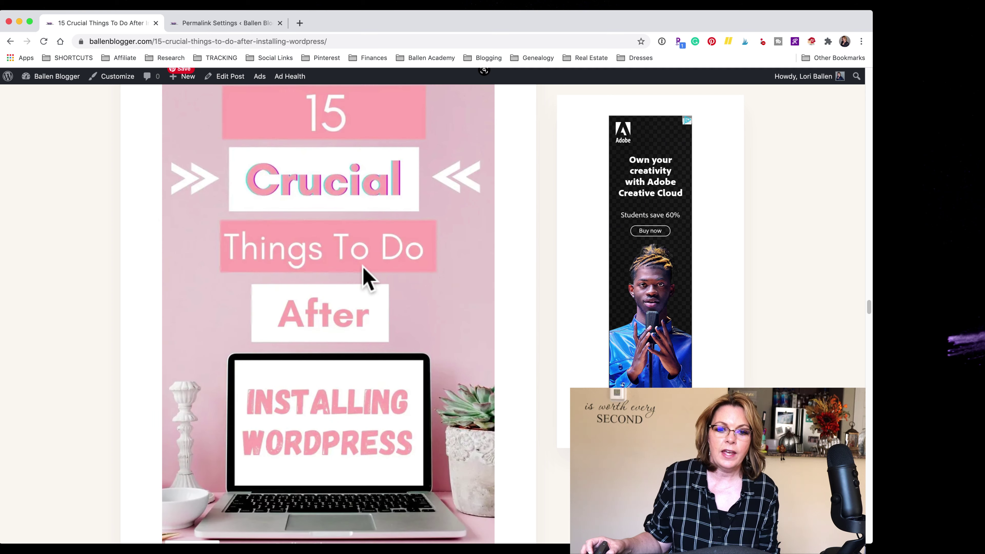
scroll(364, 268, "down", 10)
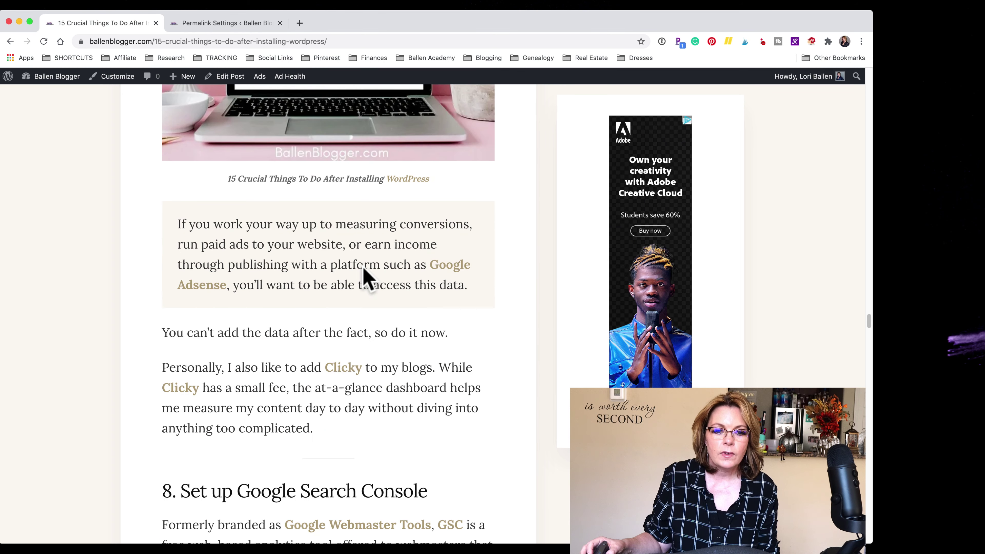
scroll(367, 276, "down", 1)
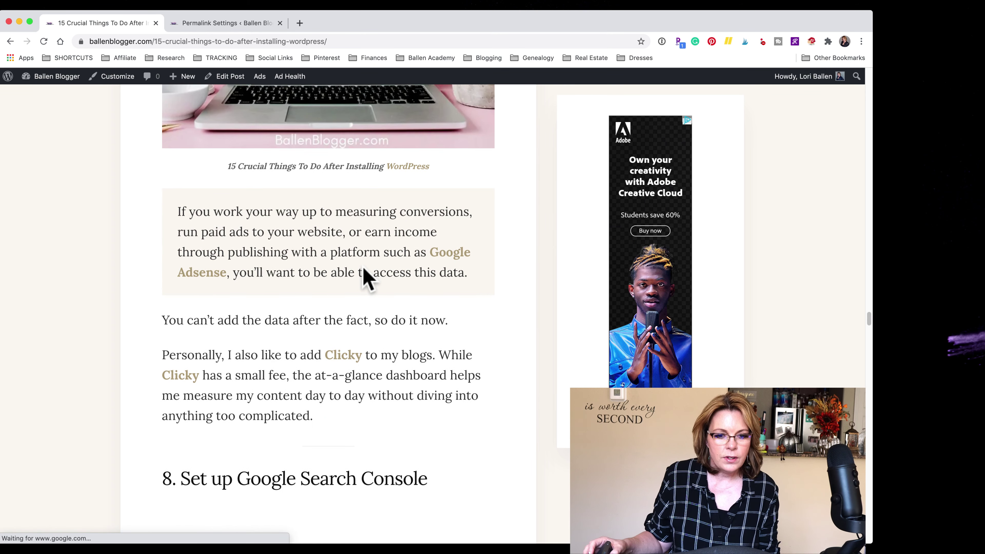
scroll(367, 277, "up", 15)
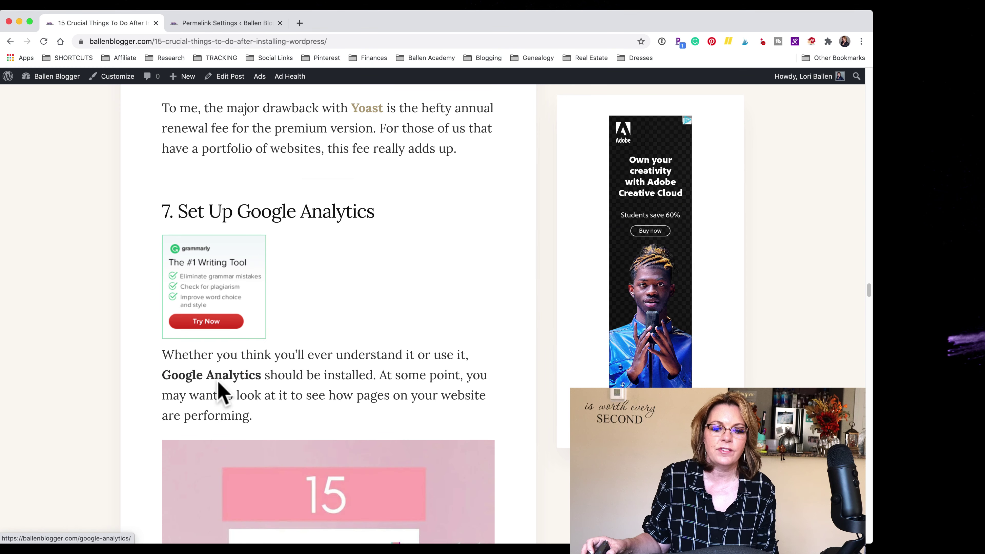
scroll(440, 346, "down", 12)
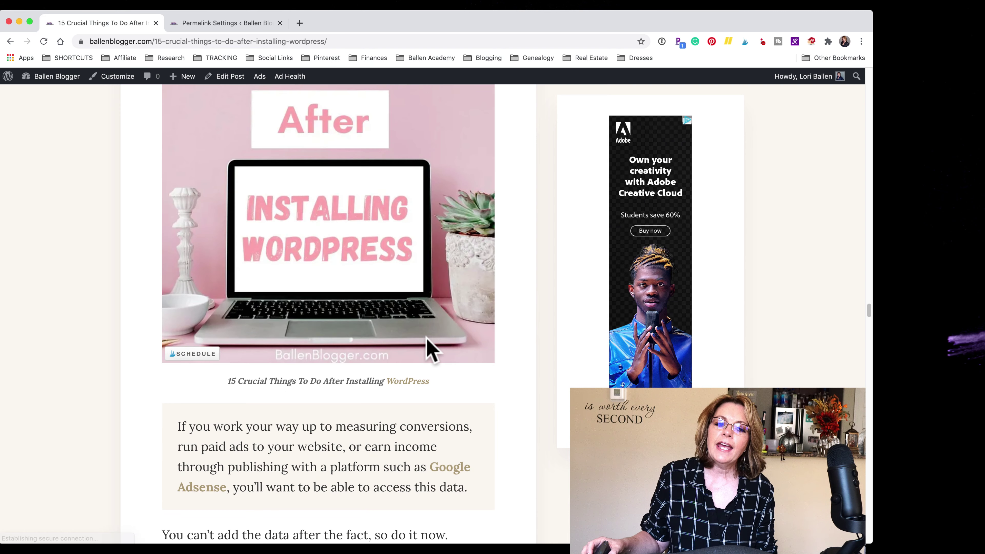
scroll(426, 340, "down", 5)
scroll(427, 347, "down", 5)
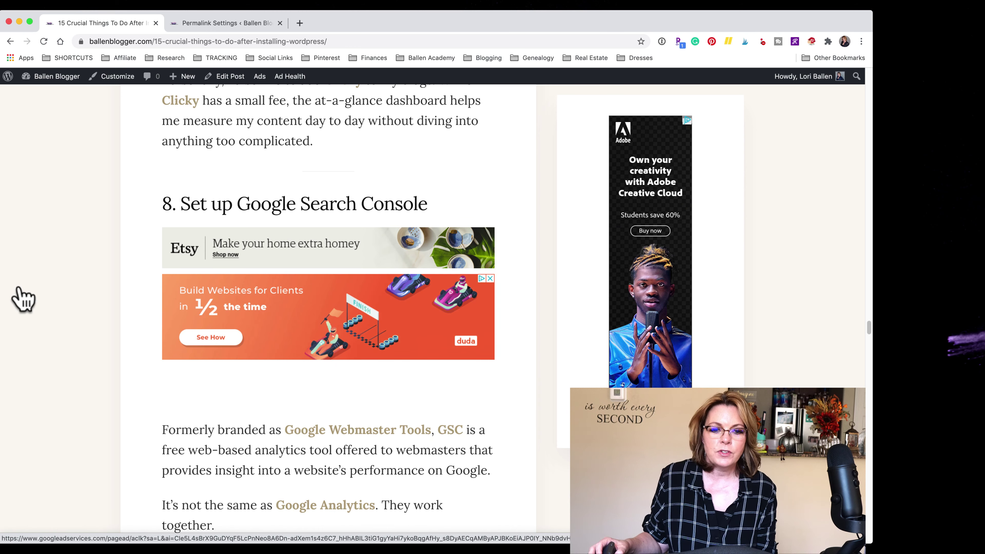
Move on to section "9. Activate Blocks" and read the instructions for turning on Gutenberg blocks.
scroll(22, 297, "down", 10)
scroll(50, 304, "down", 10)
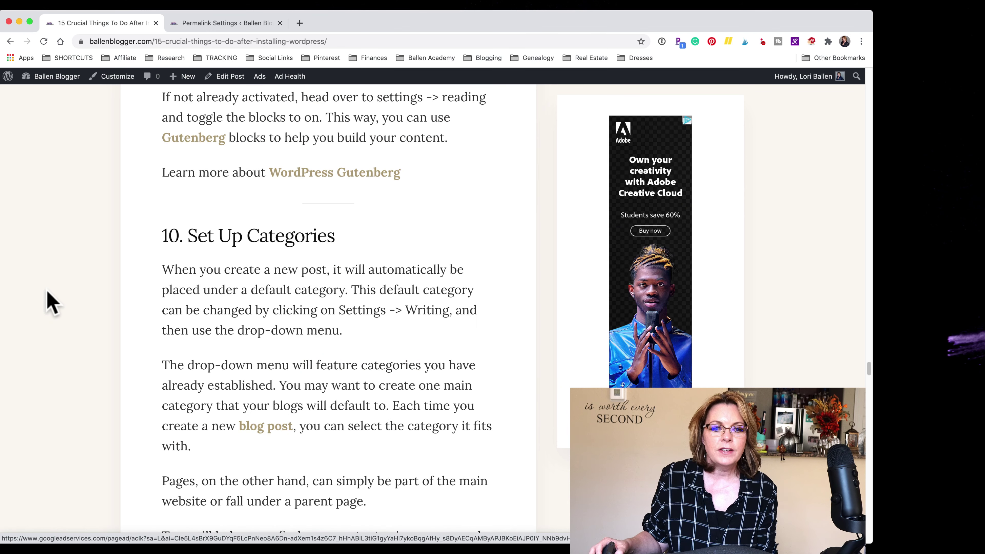
scroll(46, 290, "up", 4)
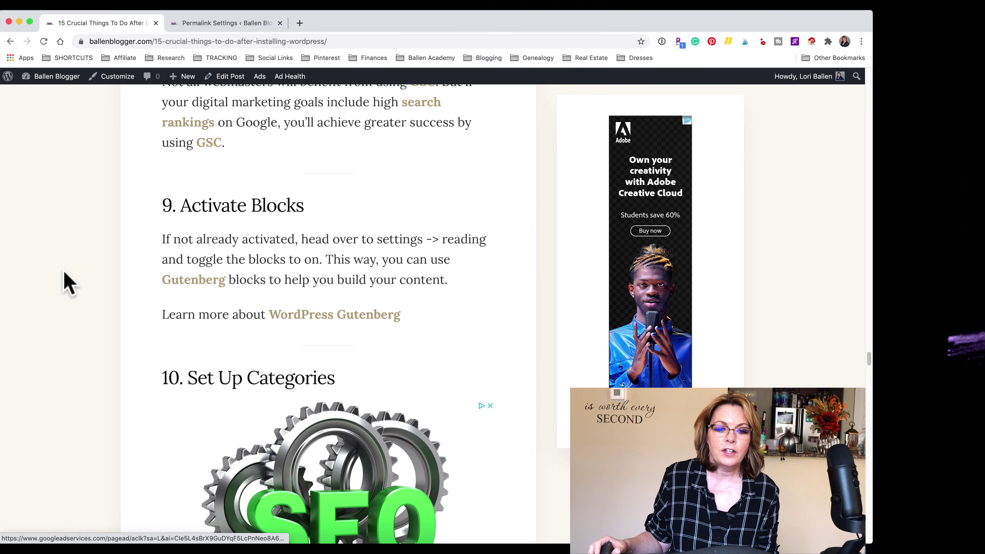
scroll(68, 284, "down", 1)
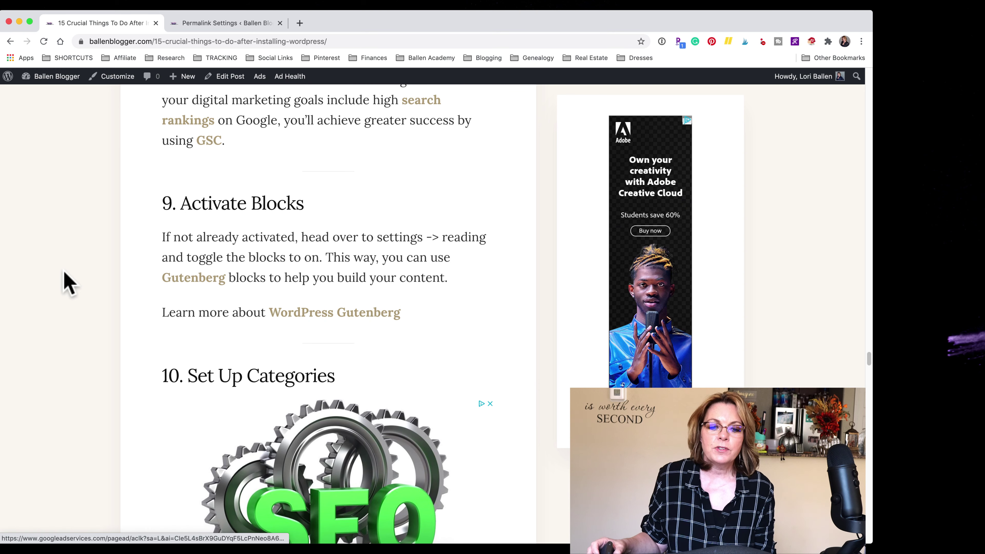
Read section "10. Set Up Categories" on default categories, pages and tags, and continue to "11. Add Forms".
scroll(65, 273, "down", 10)
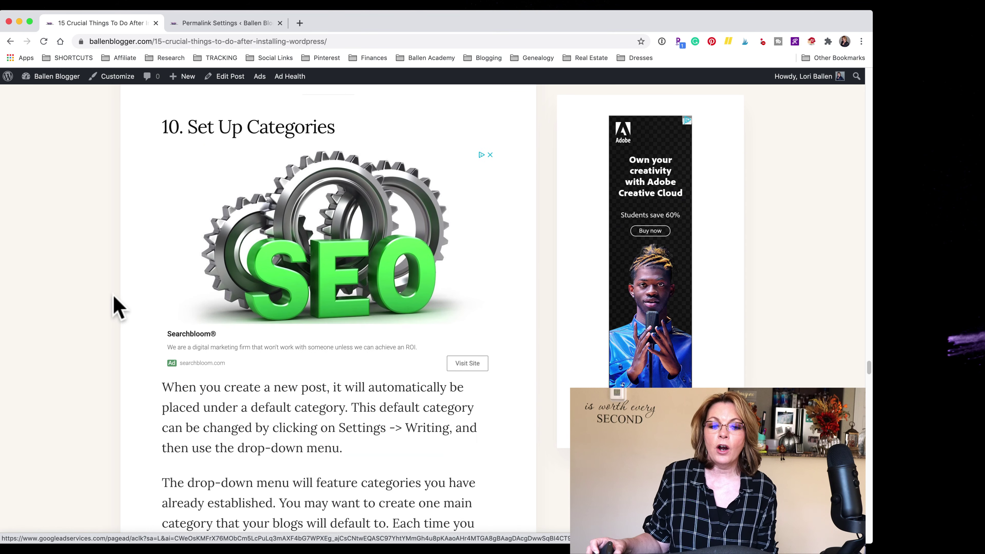
scroll(116, 307, "down", 2)
scroll(116, 308, "down", 2)
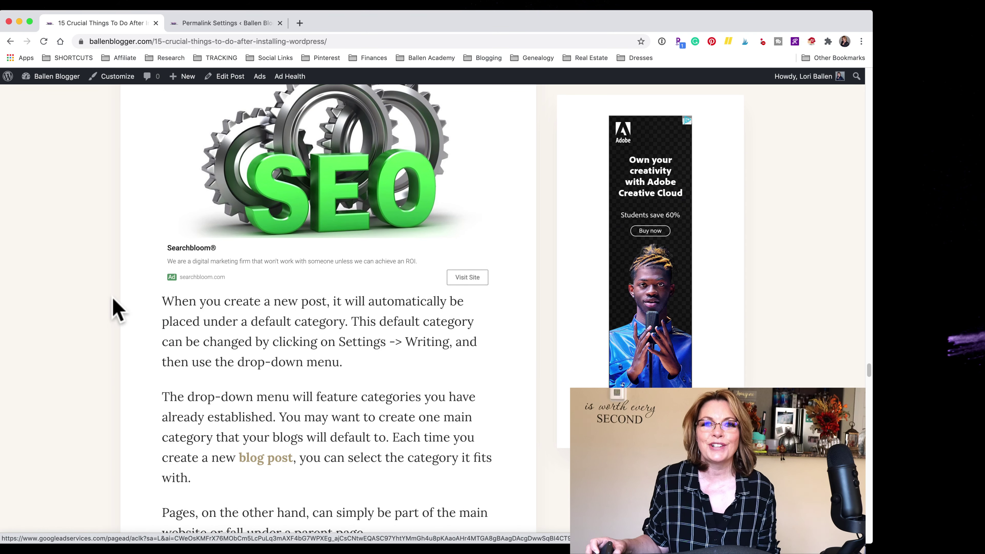
scroll(125, 295, "down", 3)
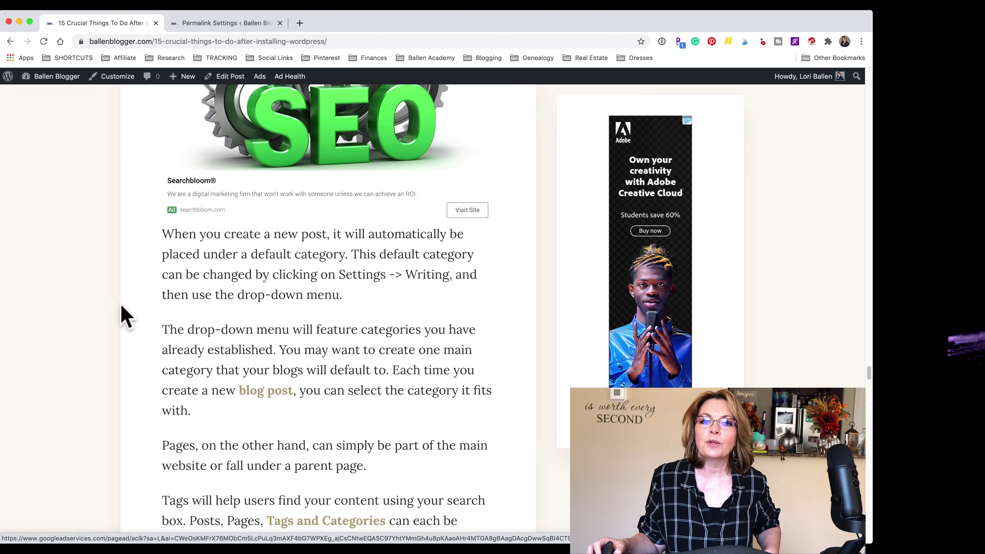
scroll(125, 322, "down", 1)
scroll(124, 326, "down", 4)
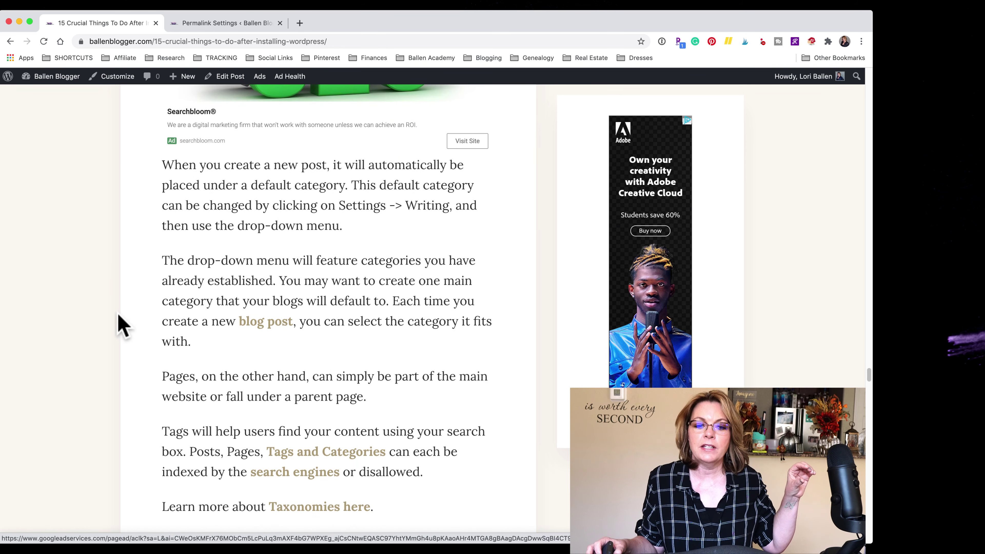
scroll(120, 326, "down", 12)
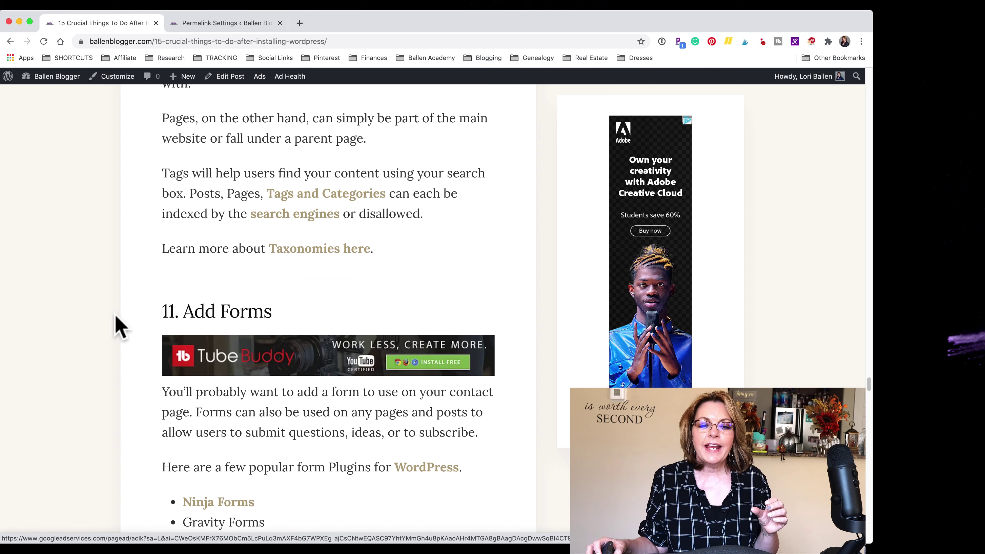
Read section "11. Add Forms" with its list of form plugins and the WPForms note, and continue to "12. Add Your Key Pages".
scroll(114, 319, "down", 3)
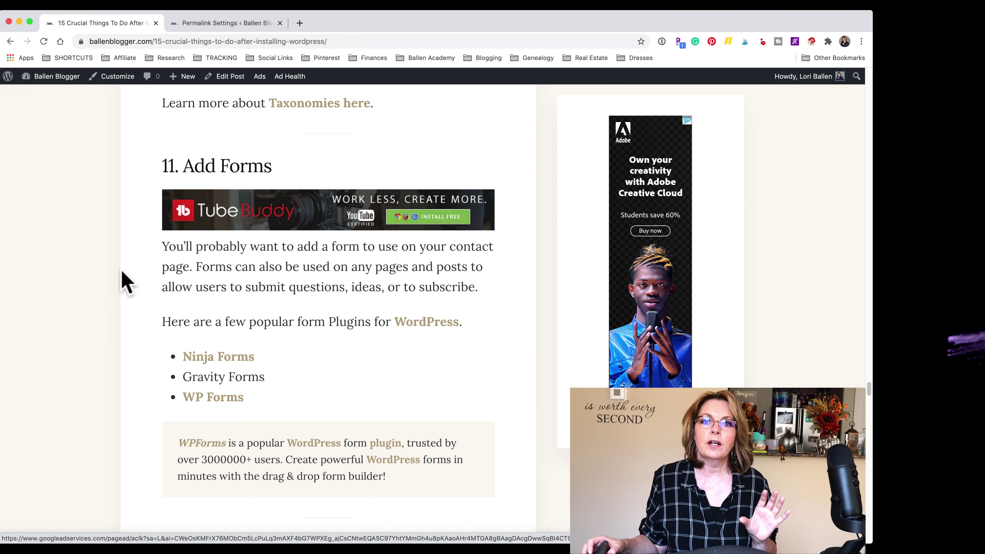
scroll(369, 365, "down", 2)
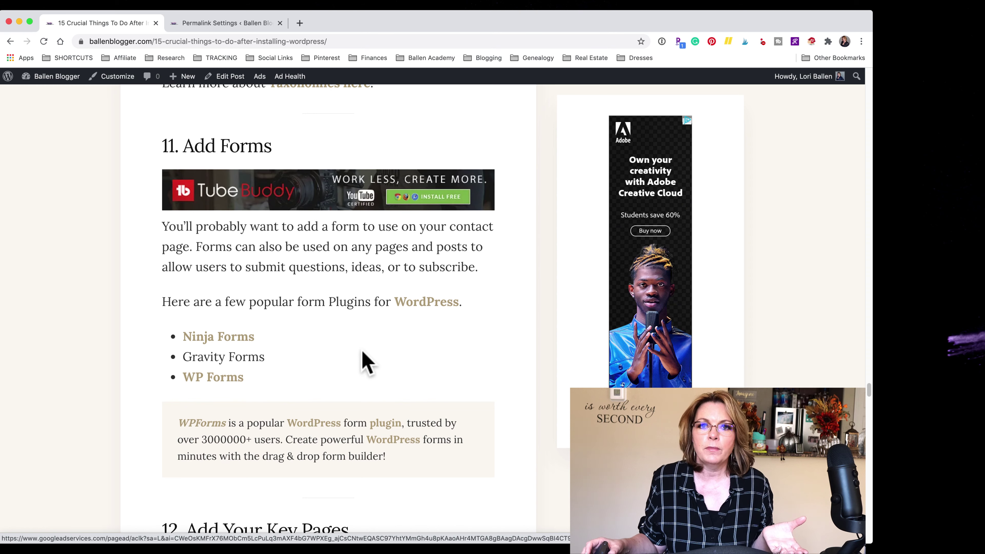
scroll(361, 354, "down", 1)
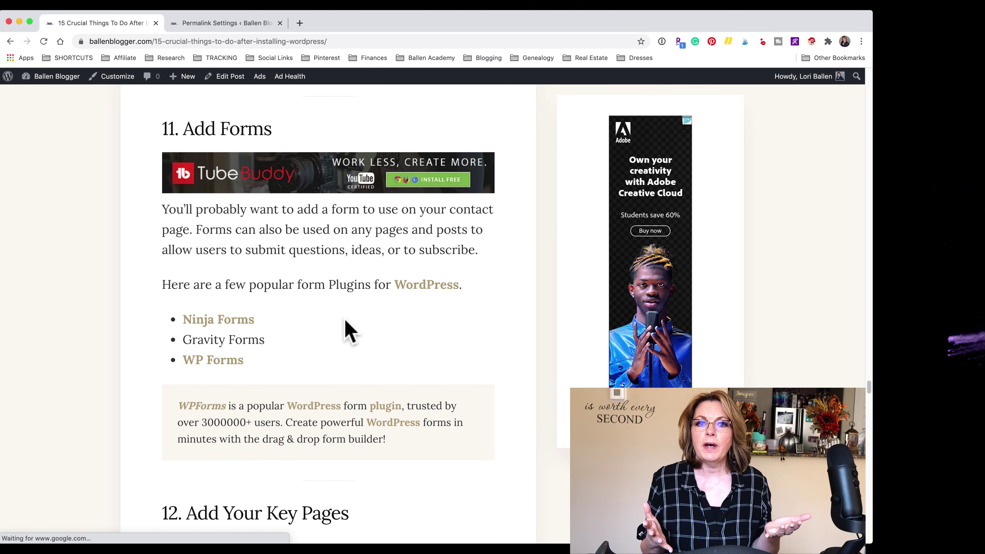
scroll(343, 322, "down", 1)
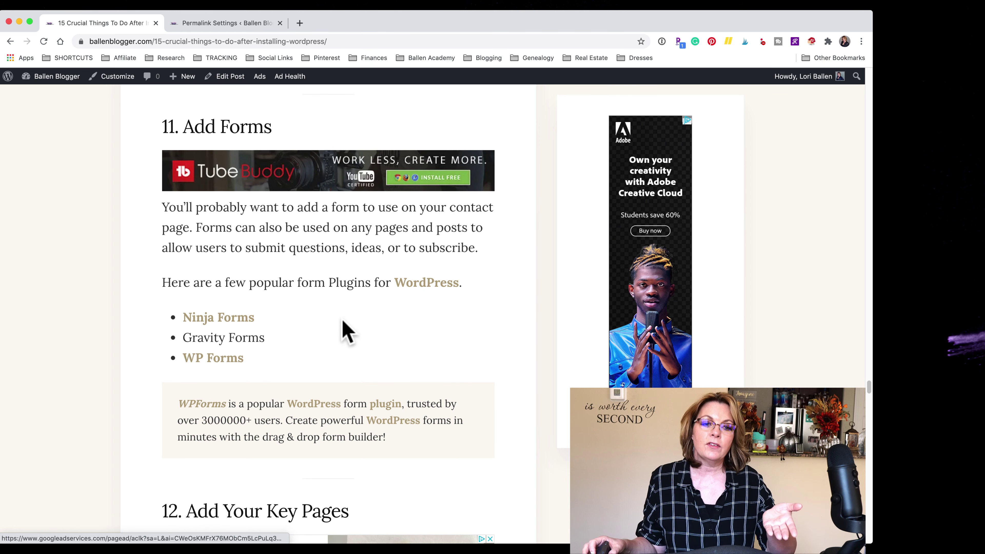
scroll(343, 322, "down", 2)
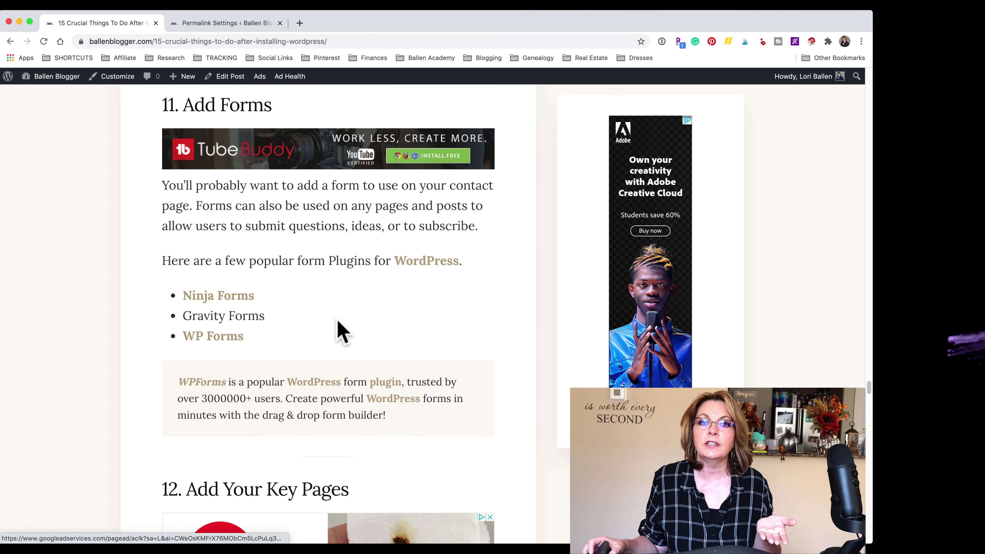
scroll(338, 322, "down", 1)
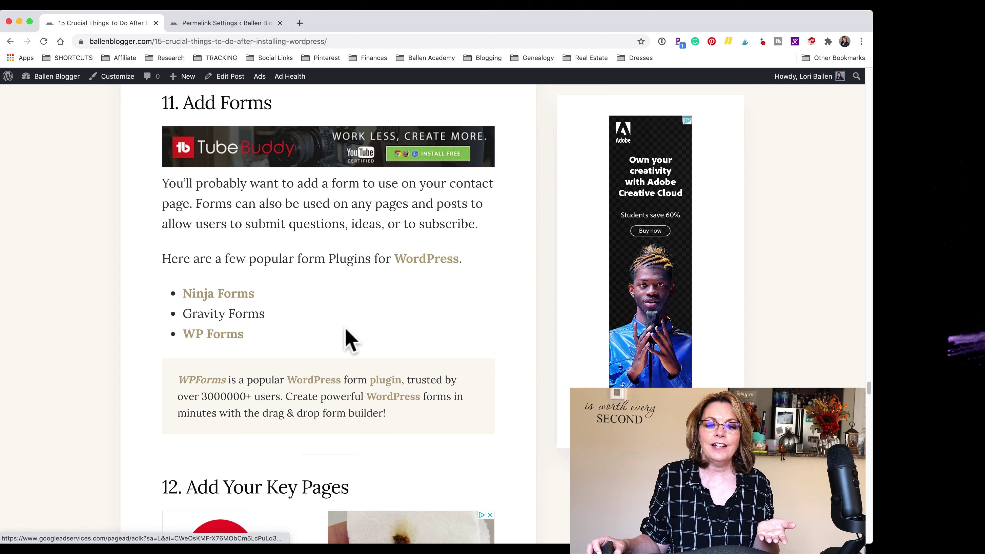
scroll(347, 330, "down", 10)
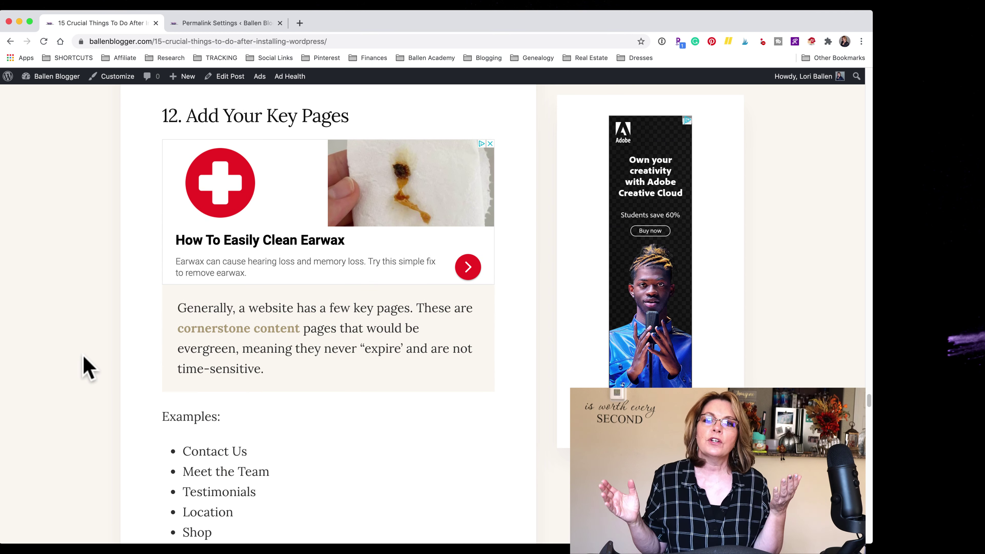
Read the key page examples in section "12. Add Your Key Pages" and continue to "13. Set Up Your User Profile".
scroll(89, 368, "down", 2)
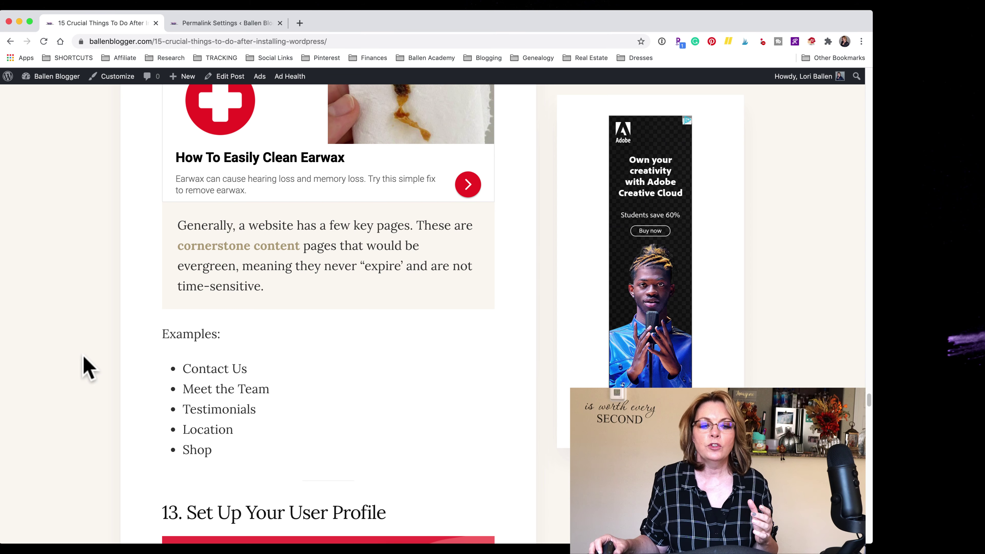
scroll(83, 357, "down", 1)
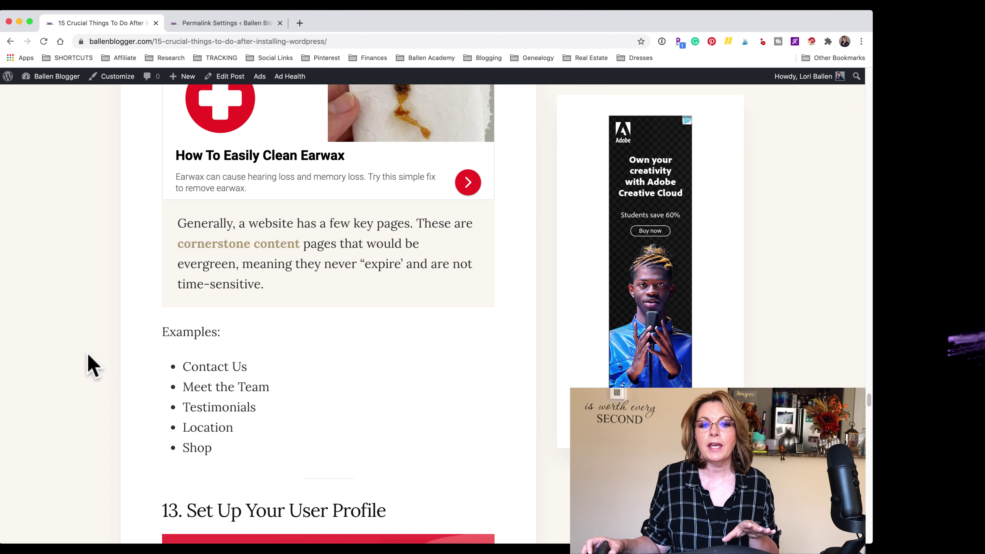
scroll(93, 373, "down", 3)
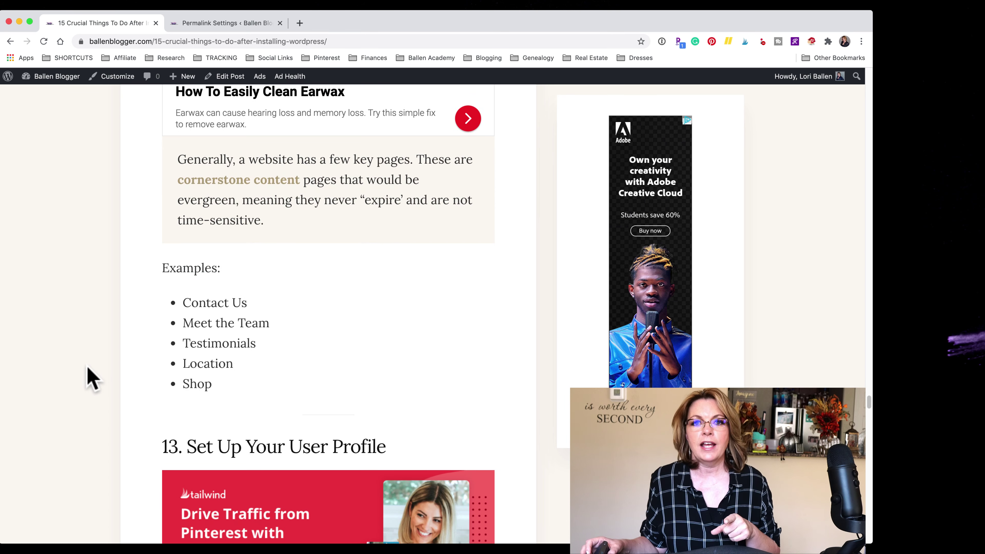
scroll(89, 375, "down", 5)
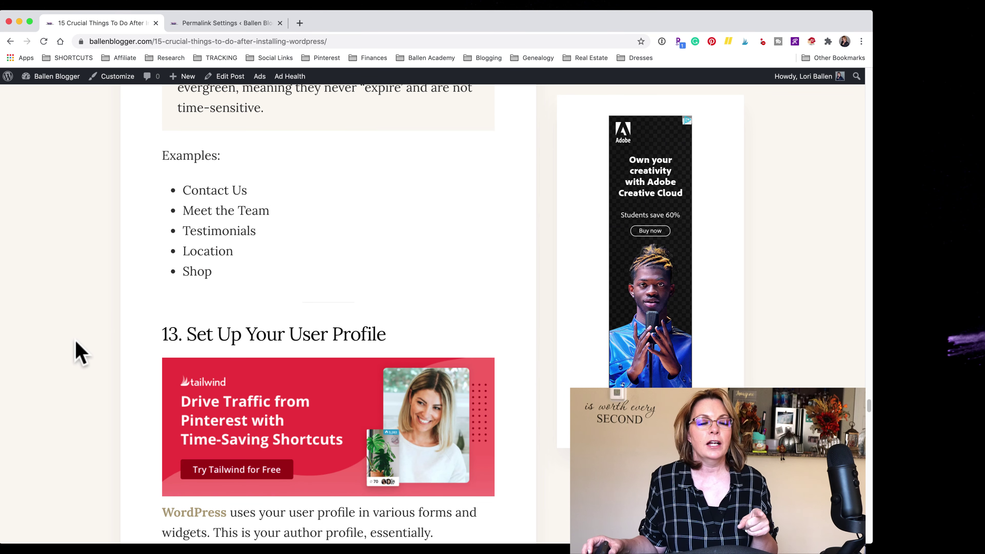
scroll(74, 346, "down", 1)
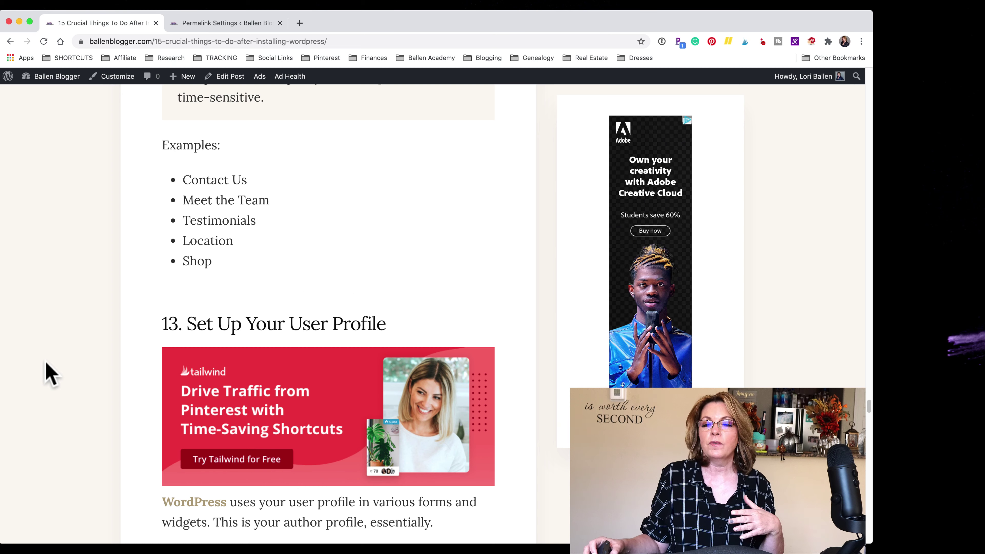
Read the opening paragraphs of section "13. Set Up Your User Profile" on how to access the author profile.
scroll(48, 374, "down", 1)
scroll(45, 374, "down", 1)
scroll(52, 365, "down", 2)
scroll(78, 357, "down", 2)
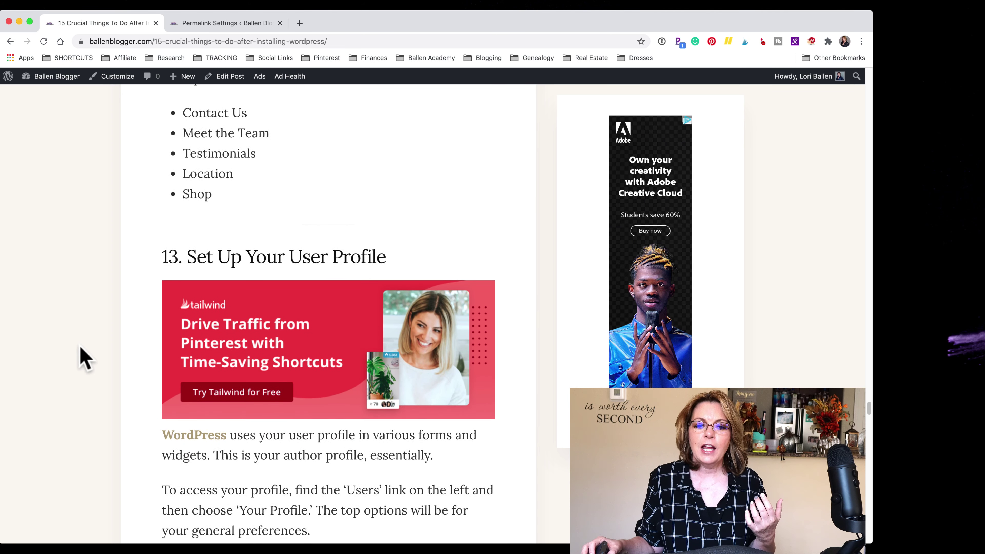
scroll(83, 303, "down", 10)
scroll(84, 304, "up", 5)
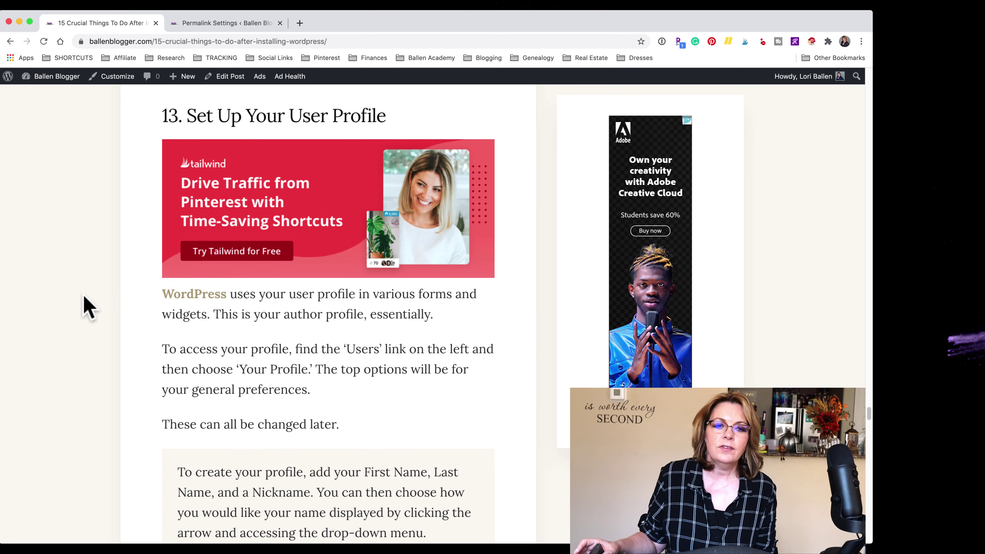
Switch to the WordPress admin, dismiss the pop-up window over the permalink settings, and open your own user profile page.
left_click(205, 24)
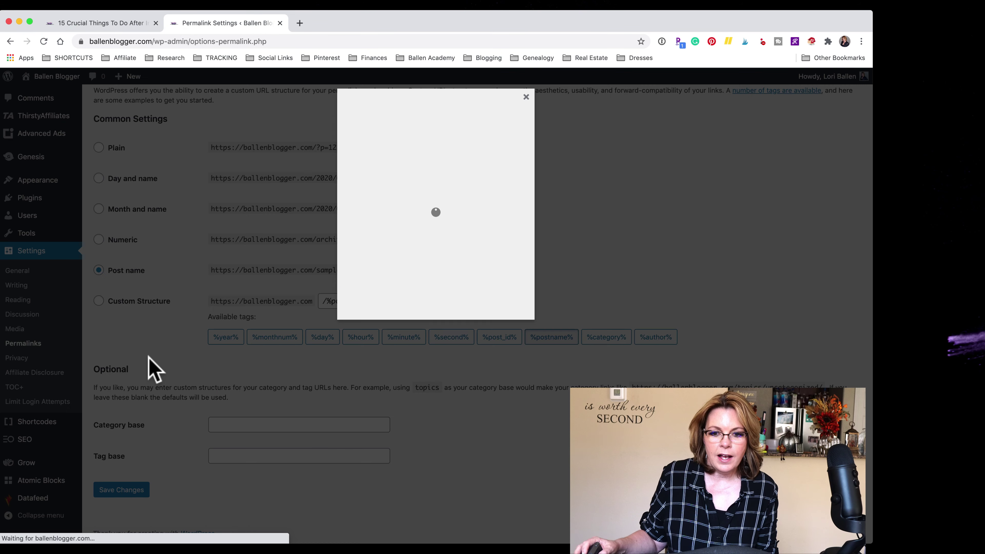
left_click(526, 98)
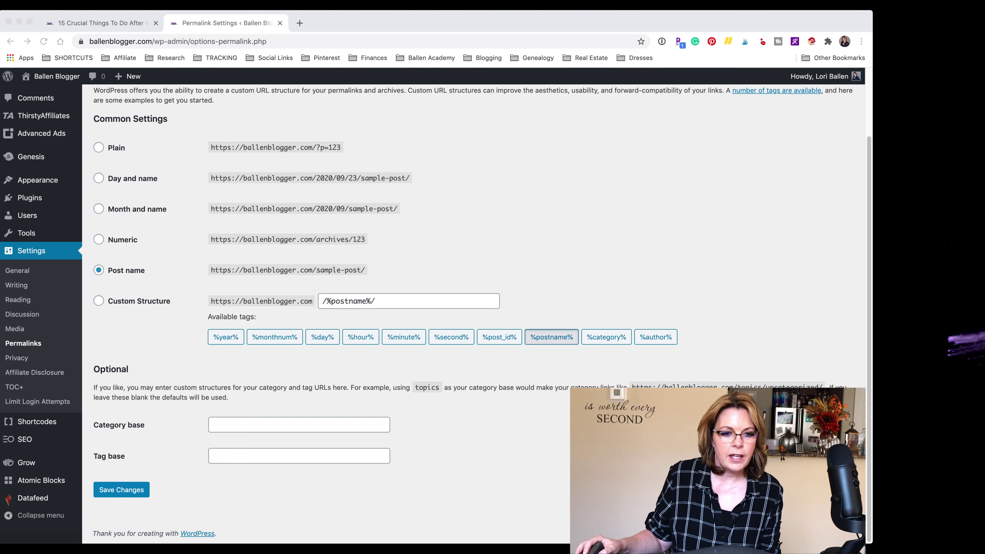
mouse_move(37, 216)
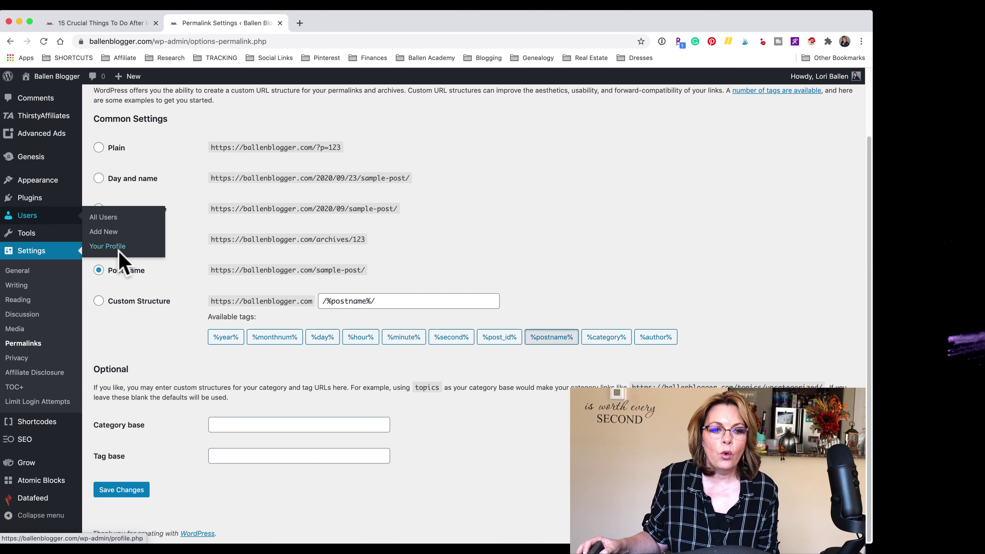
left_click(108, 248)
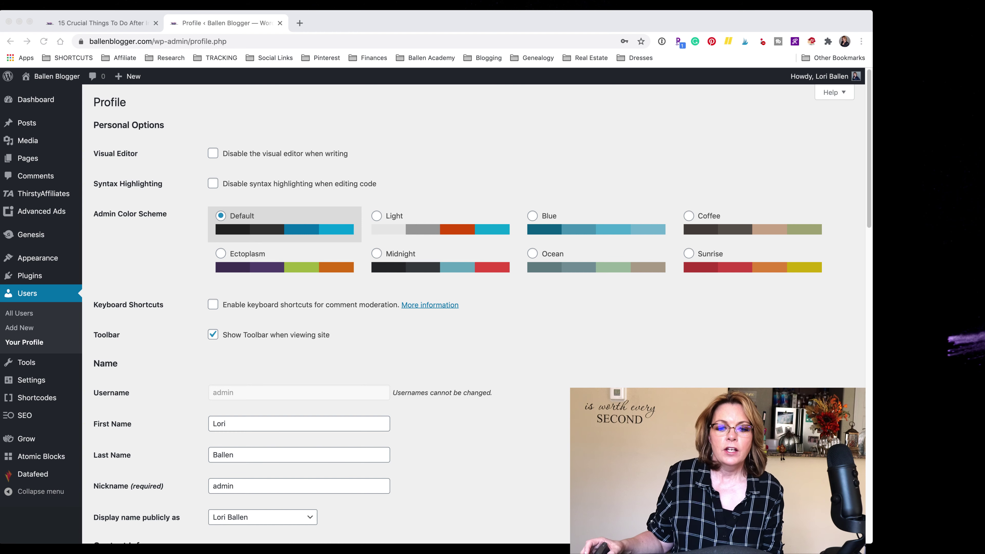
Examine the profile's personal options, name, contact info, biographical info, profile picture and account management settings.
scroll(473, 311, "down", 3)
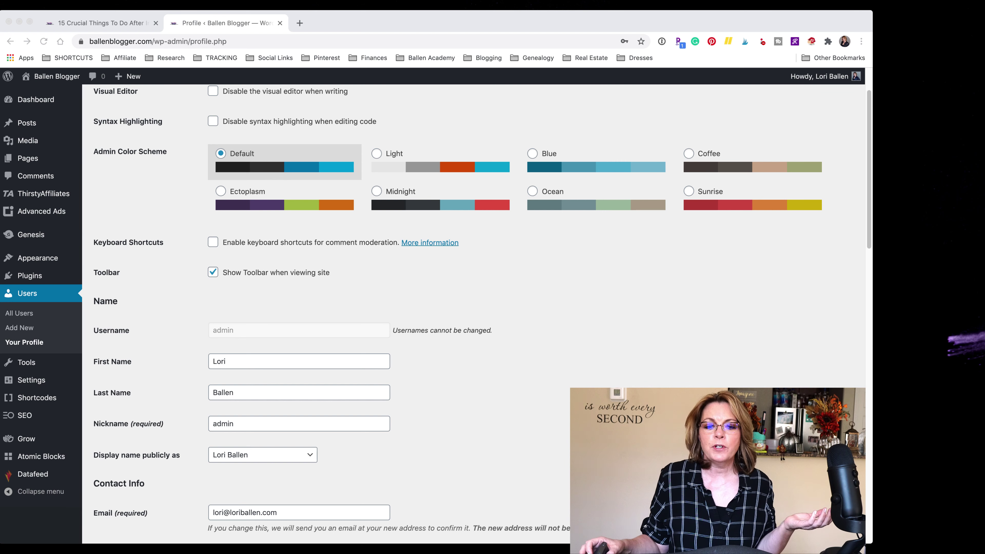
scroll(473, 310, "down", 1)
scroll(473, 310, "down", 5)
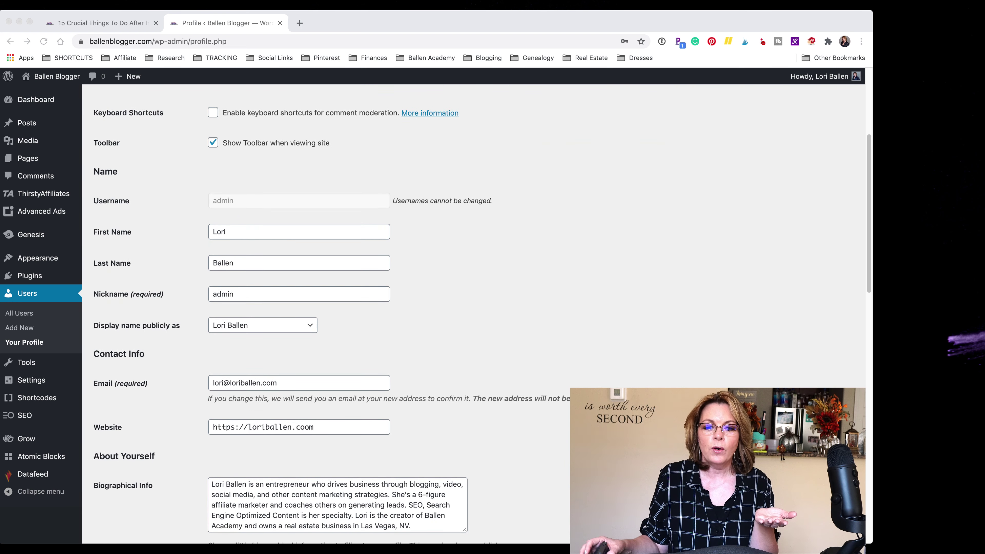
scroll(473, 310, "down", 2)
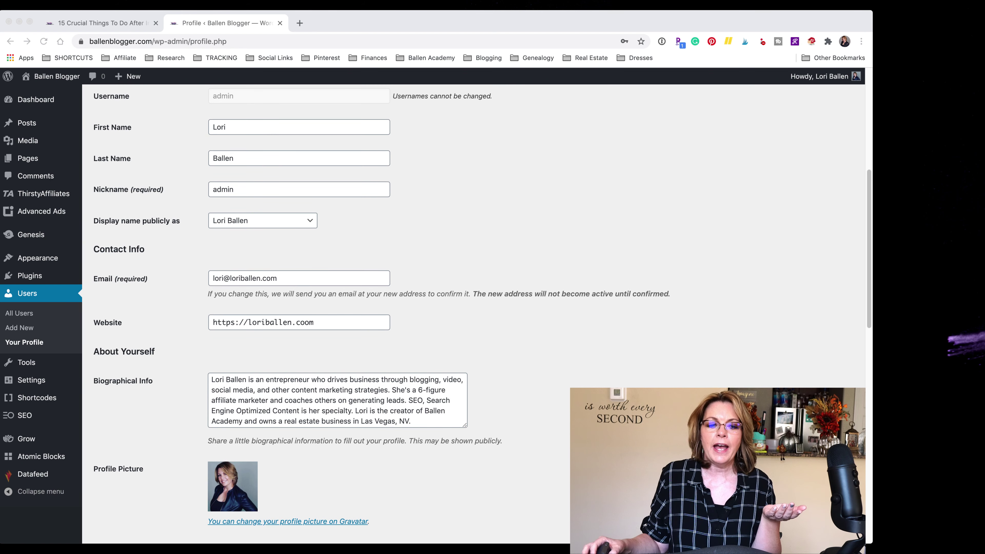
left_click(277, 412)
scroll(122, 398, "down", 5)
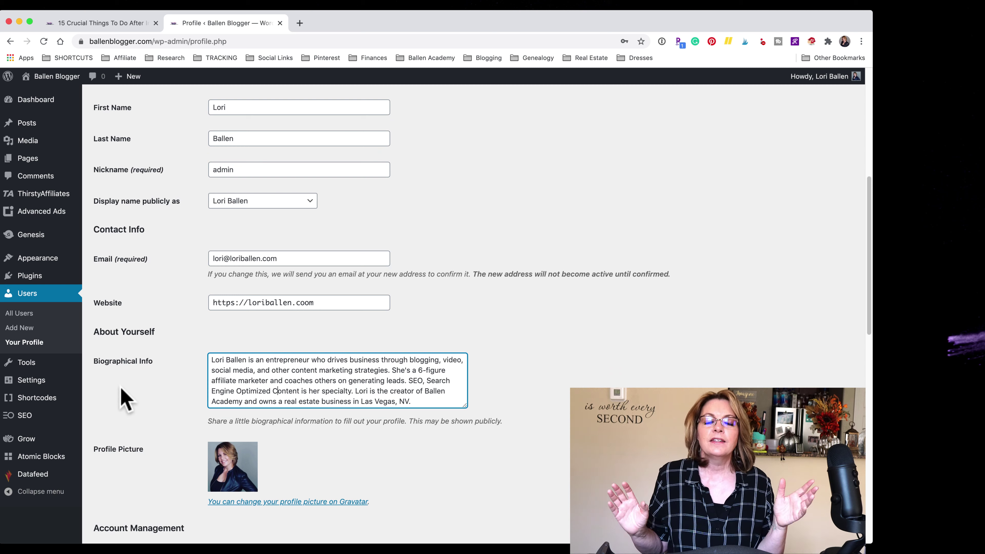
scroll(122, 400, "up", 1)
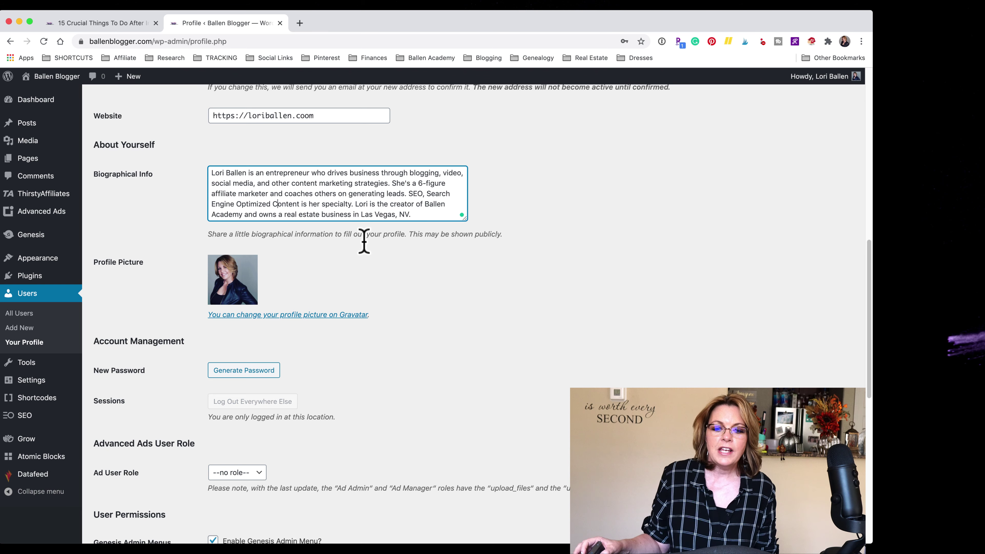
scroll(385, 286, "down", 2)
scroll(385, 289, "down", 3)
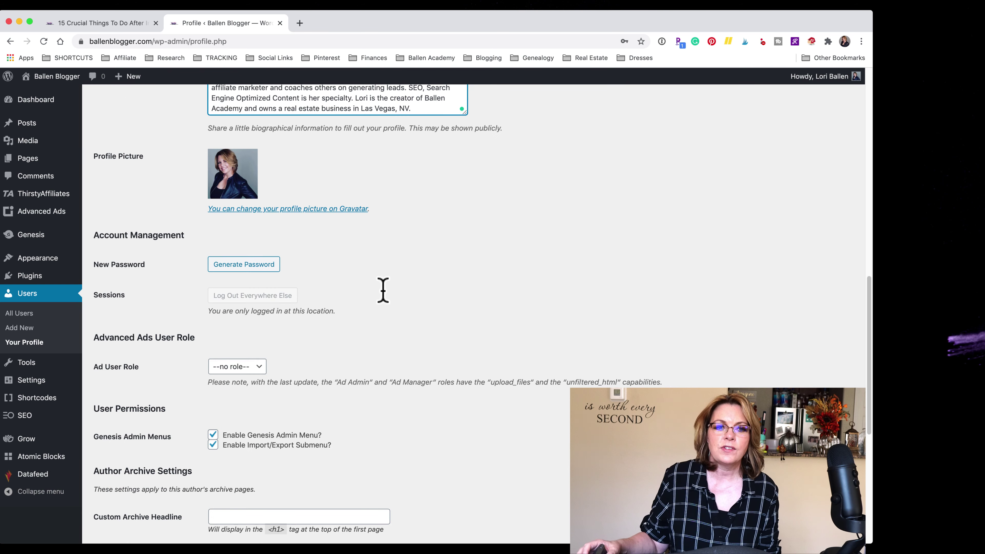
scroll(380, 293, "up", 15)
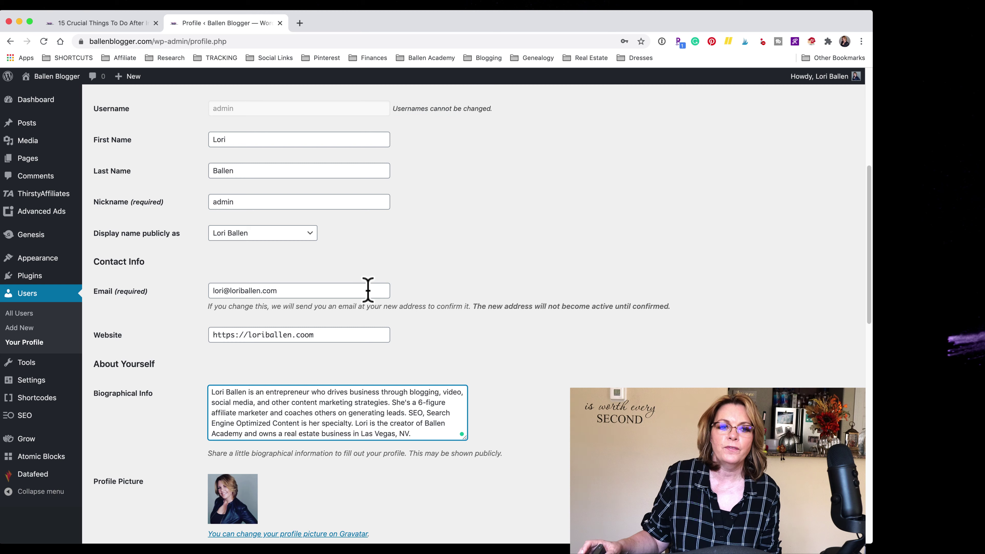
Return to the article and skim the rest of the user profile section through to "14. Put Security in Place".
left_click(70, 24)
scroll(435, 403, "down", 5)
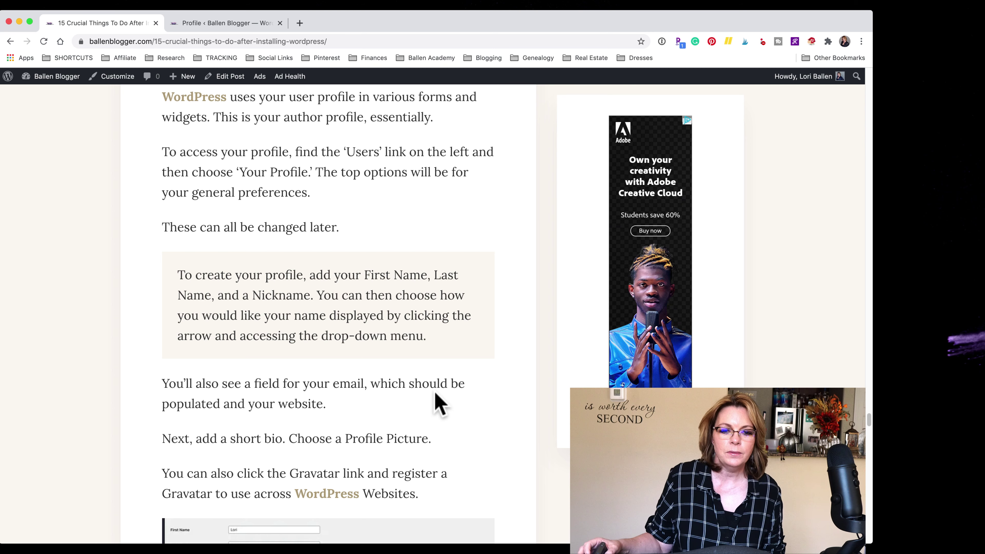
scroll(279, 342, "down", 3)
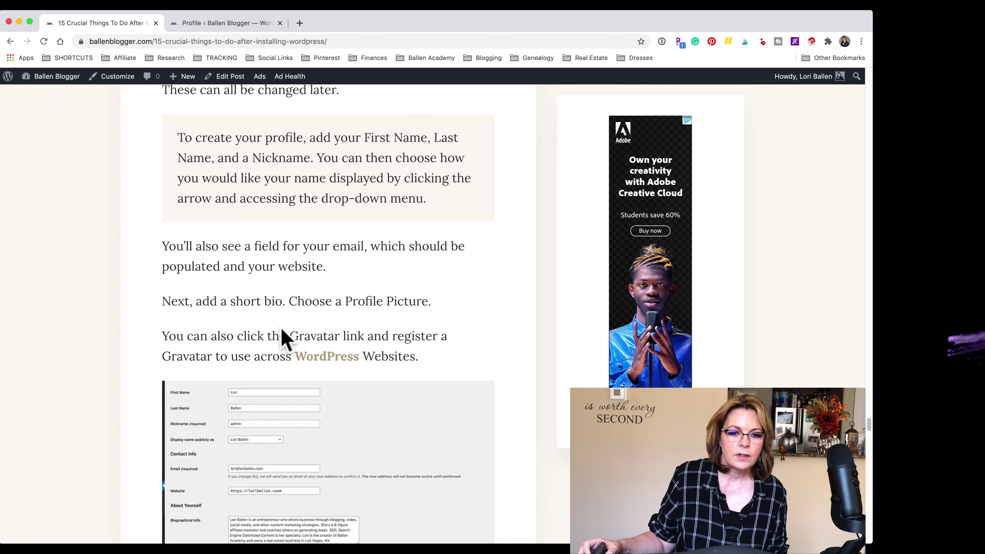
scroll(285, 337, "down", 15)
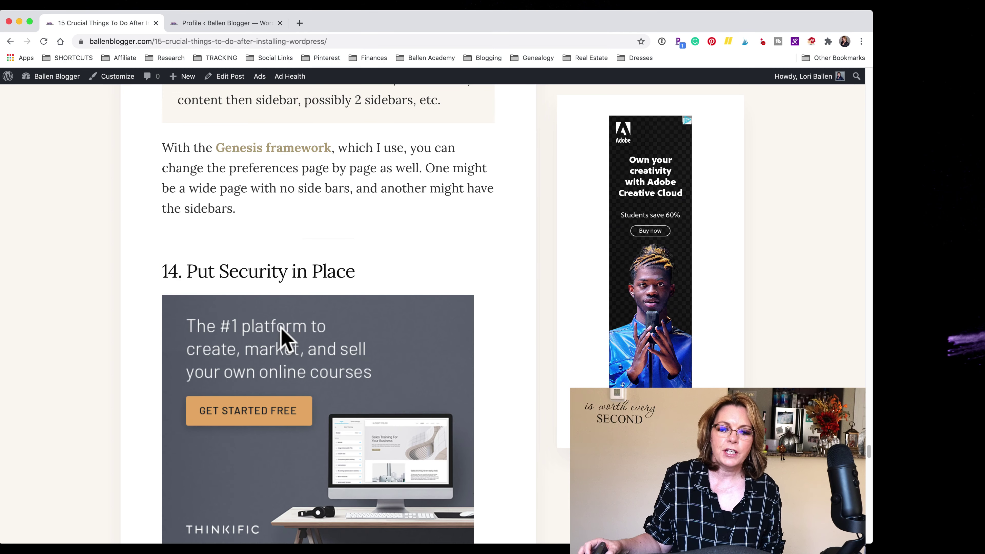
Read section "14. Put Security in Place" on backups, security software, maintenance plans and keeping themes and plugins updated.
scroll(281, 328, "down", 1)
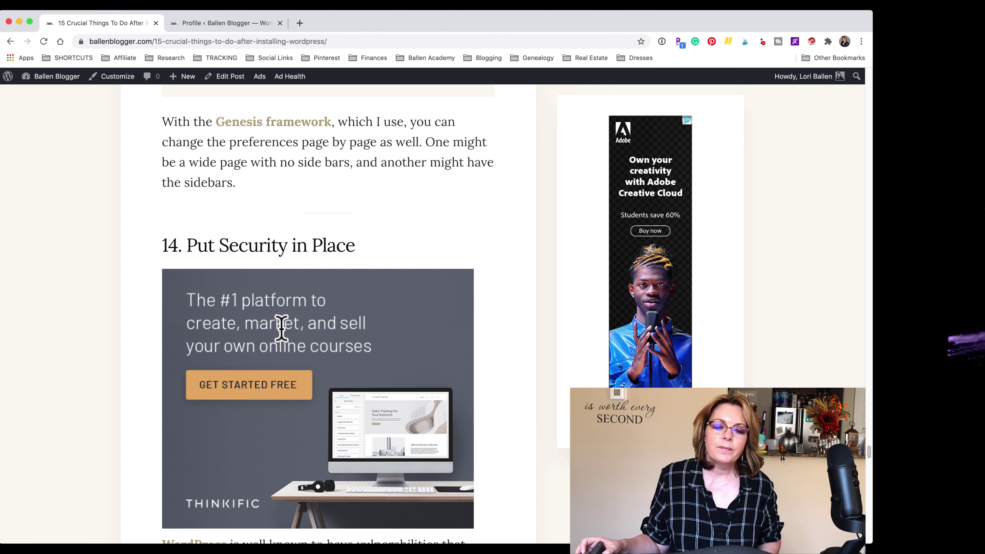
scroll(281, 328, "down", 2)
scroll(349, 337, "down", 6)
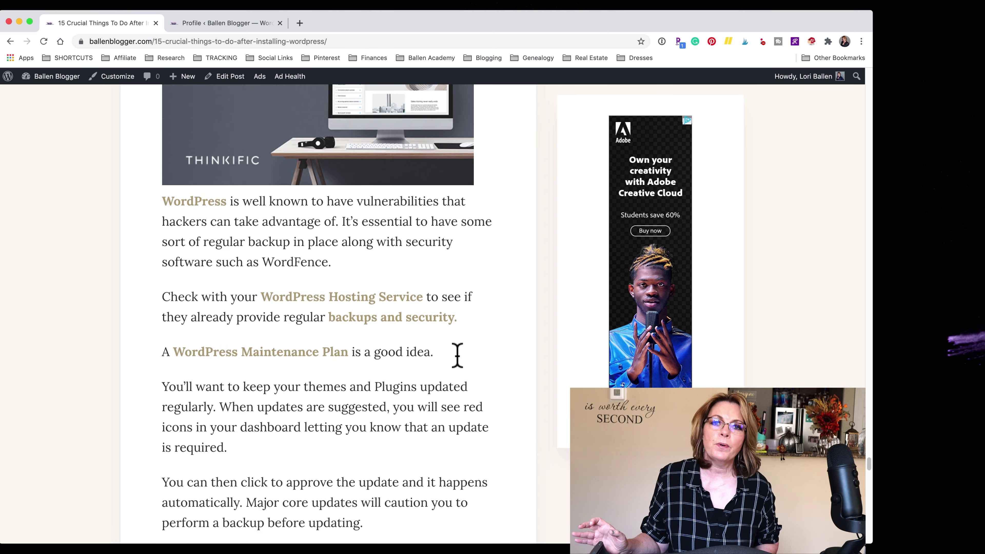
scroll(458, 355, "down", 2)
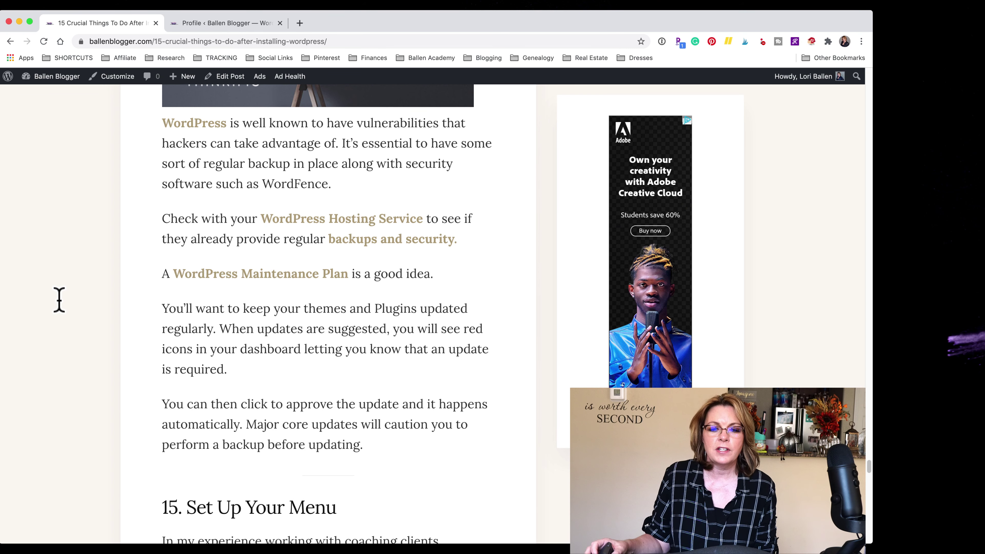
scroll(74, 352, "down", 3)
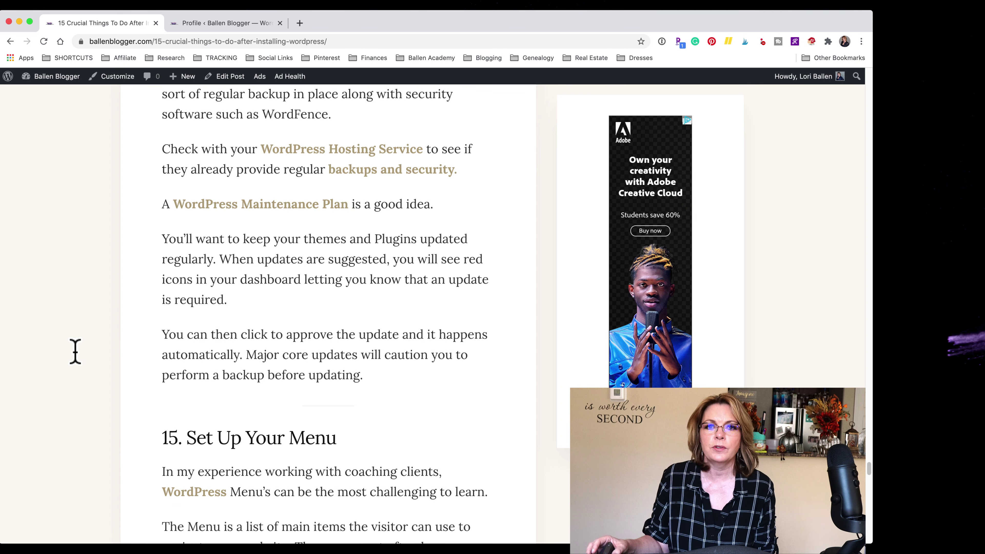
Move on to section "15. Set Up Your Menu" and read its explanation of WordPress menus.
scroll(75, 351, "down", 5)
scroll(75, 357, "down", 5)
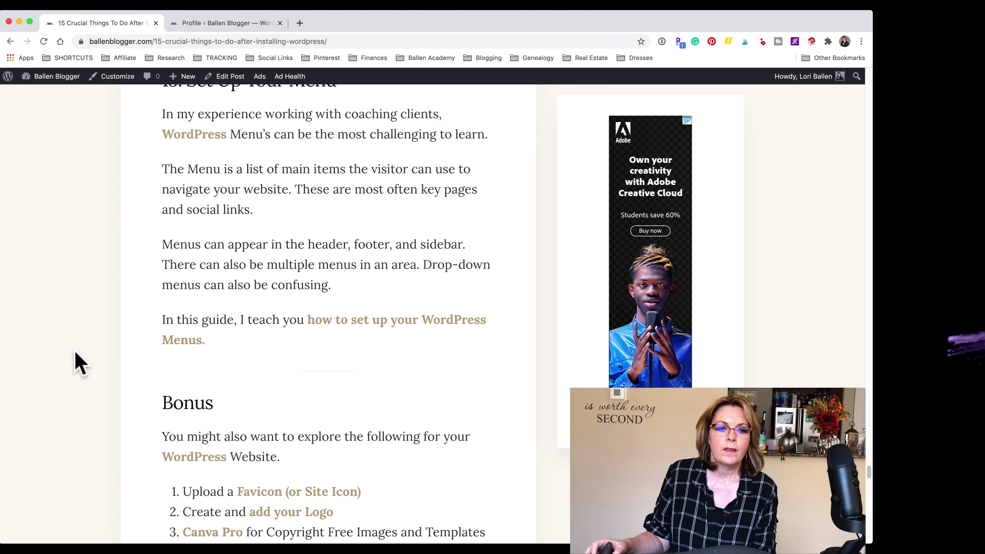
scroll(77, 392, "up", 1)
scroll(79, 392, "up", 1)
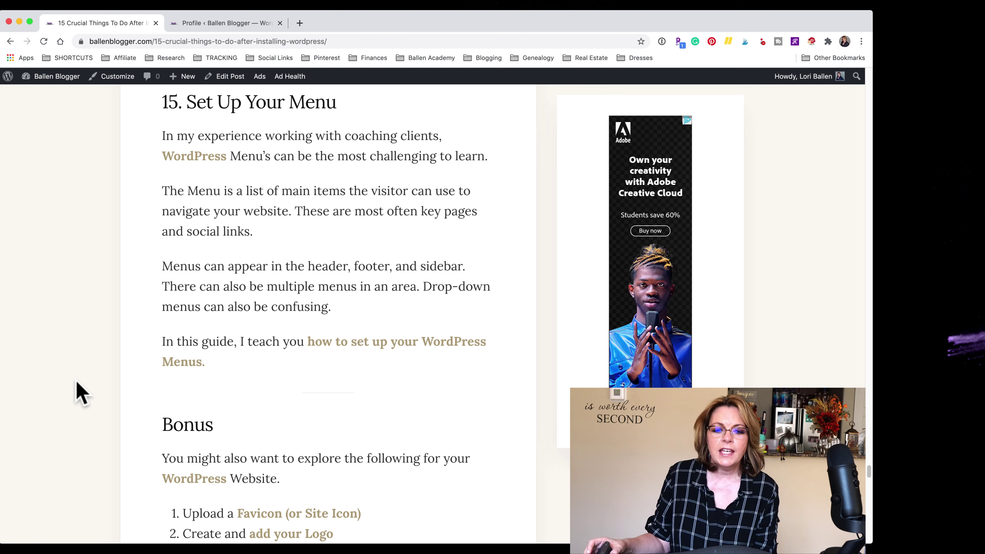
scroll(73, 396, "up", 1)
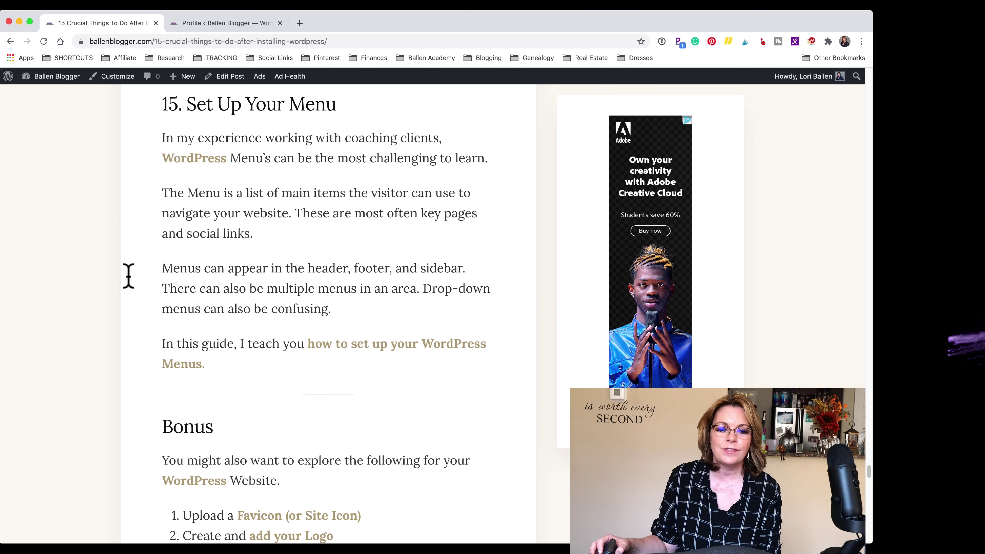
Read the article's "Bonus" list of ten extra suggestions for a WordPress website, from the favicon and logo through Grammarly and WooCommerce.
scroll(105, 311, "down", 1)
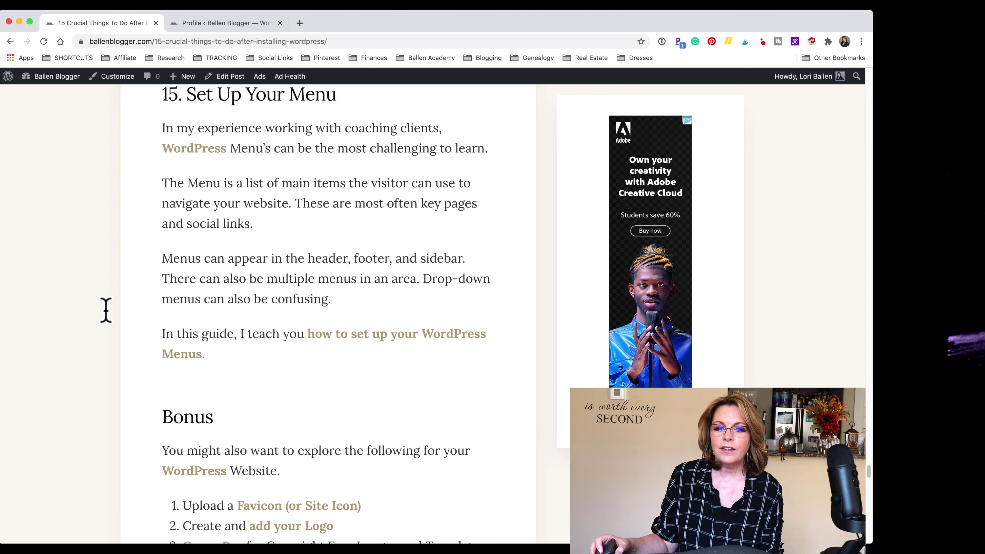
scroll(107, 317, "down", 10)
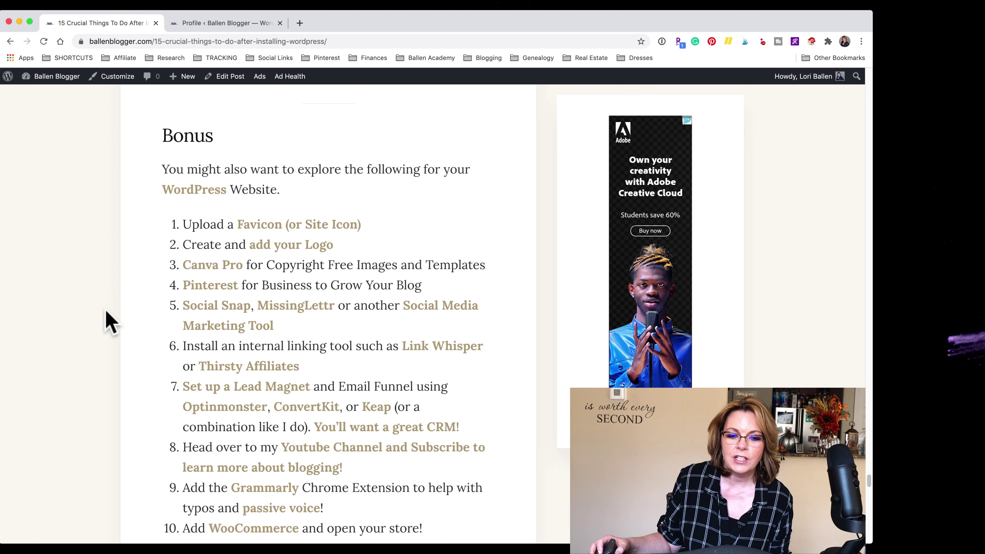
scroll(104, 308, "down", 3)
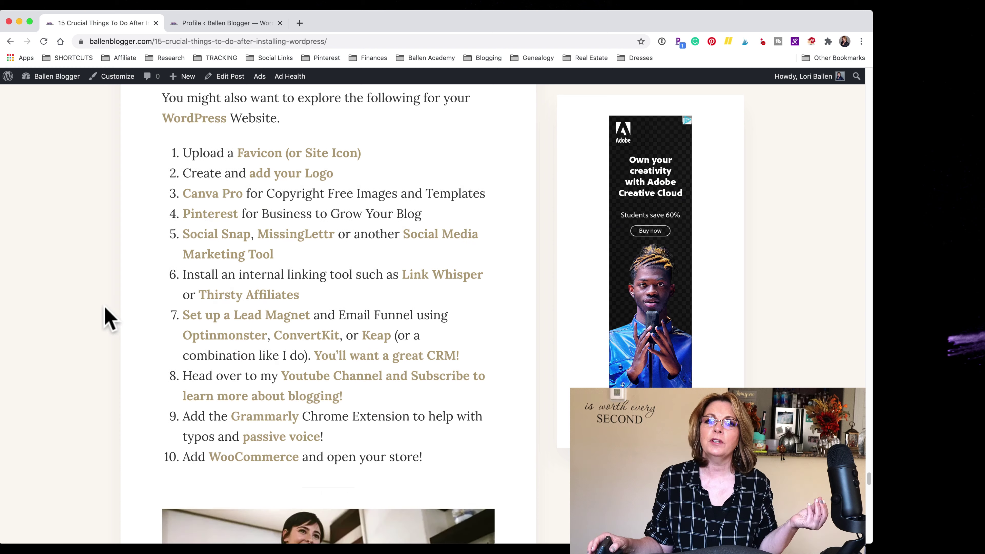
scroll(105, 309, "up", 1)
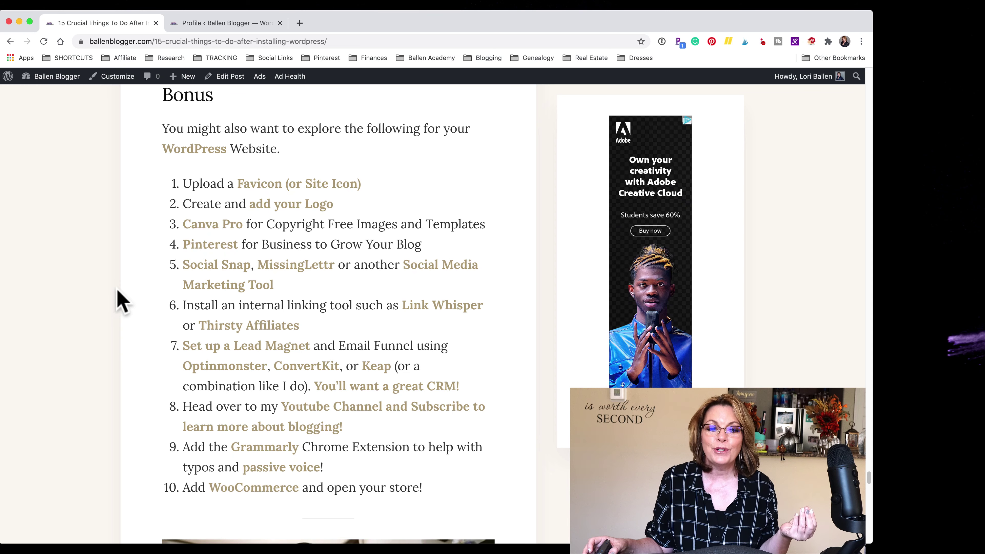
scroll(119, 293, "down", 1)
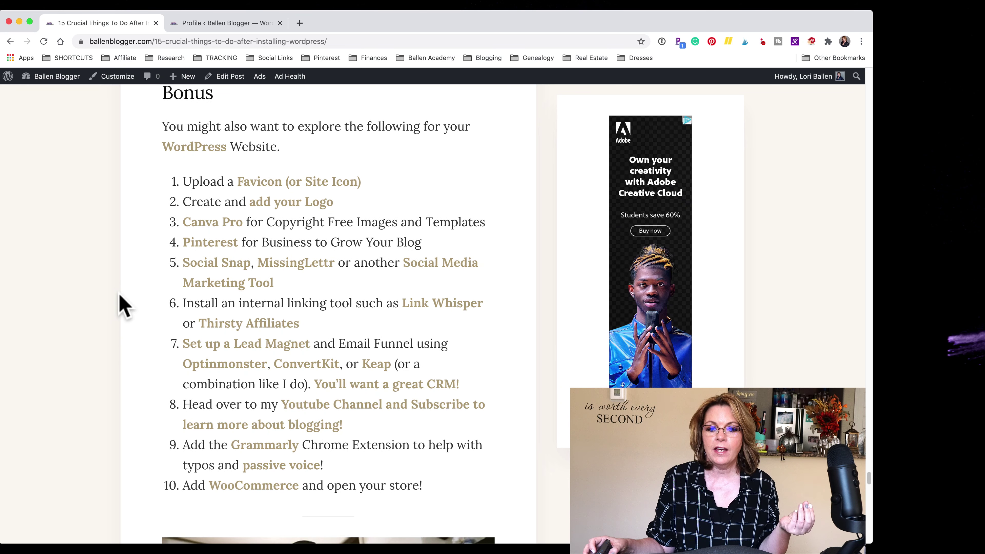
scroll(120, 299, "down", 1)
scroll(119, 297, "down", 2)
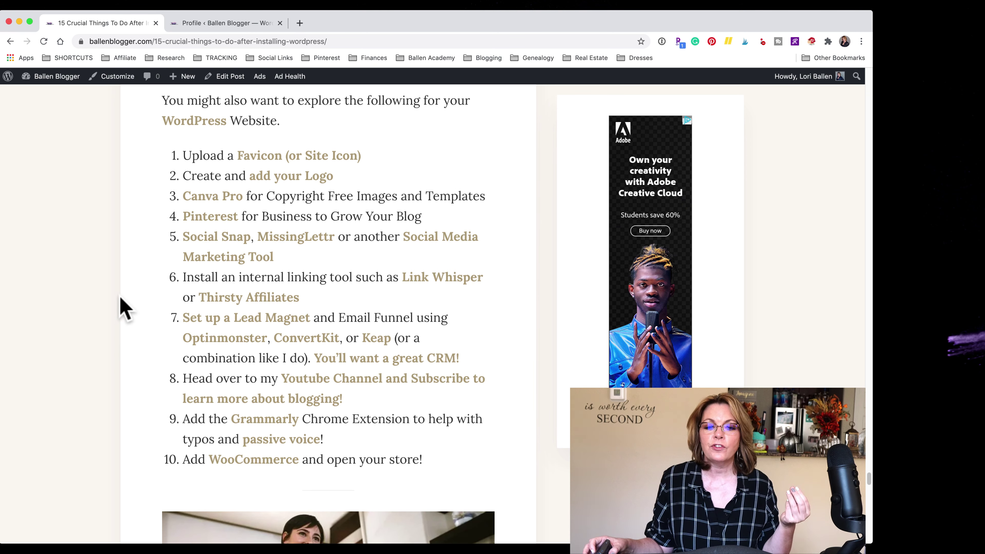
scroll(120, 299, "down", 1)
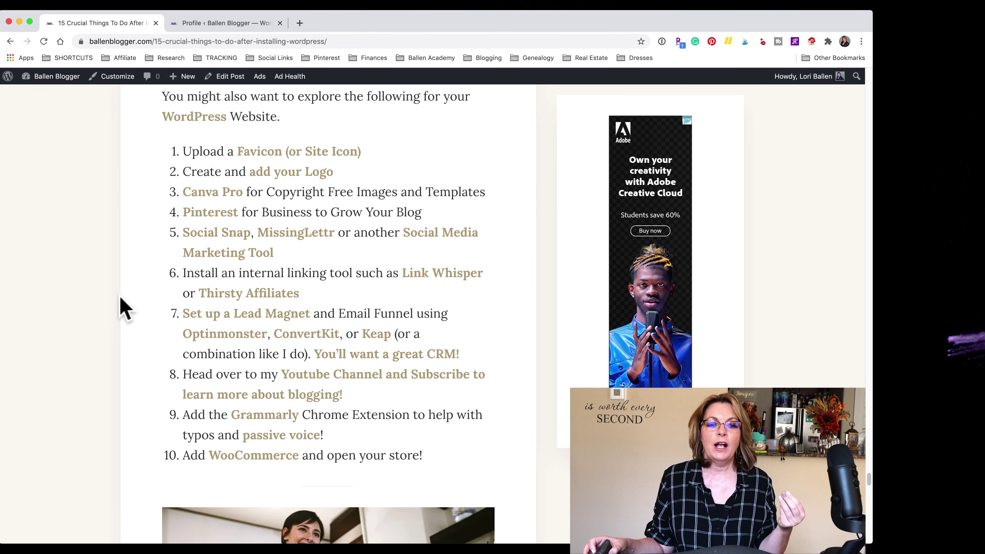
scroll(121, 298, "down", 1)
scroll(116, 309, "down", 1)
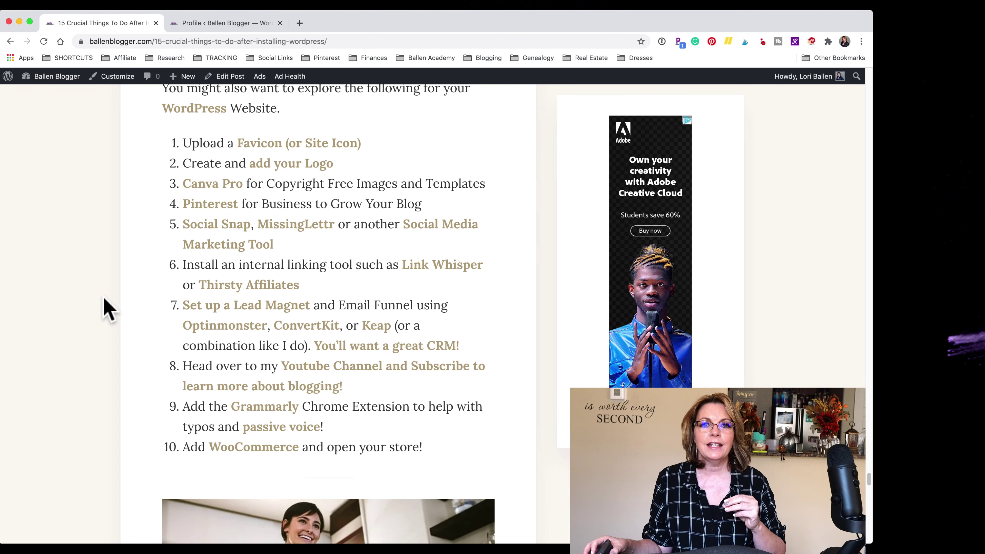
scroll(109, 310, "down", 1)
scroll(108, 310, "down", 1)
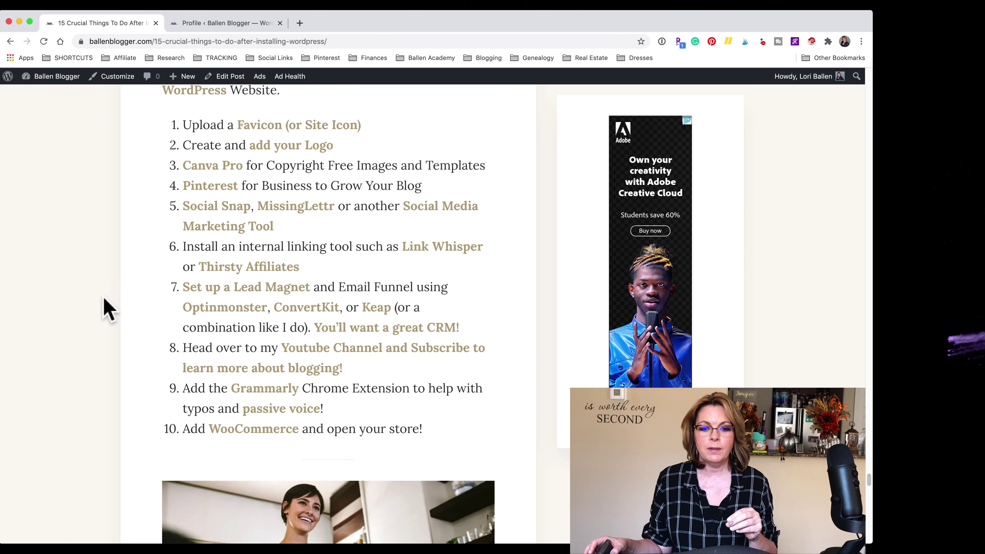
scroll(108, 310, "down", 1)
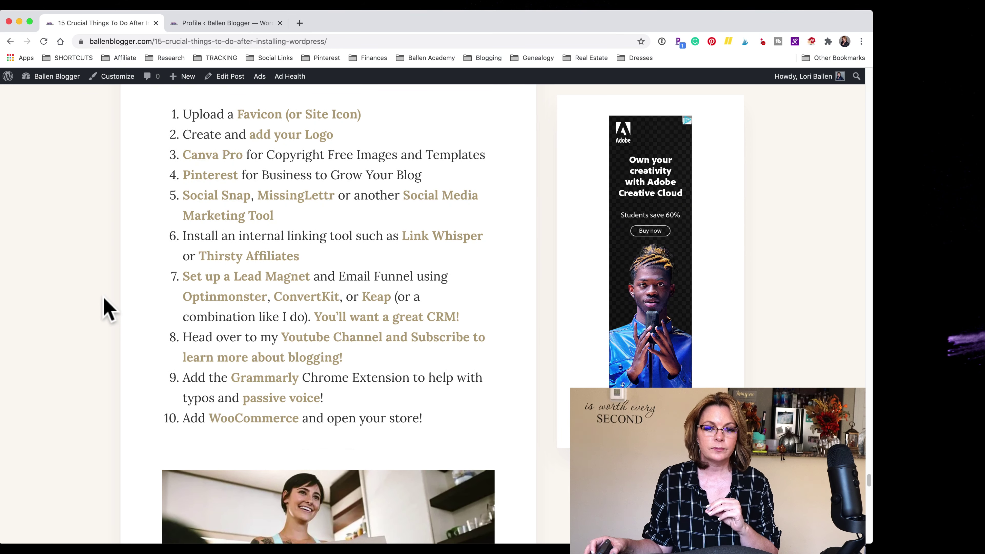
scroll(112, 315, "down", 1)
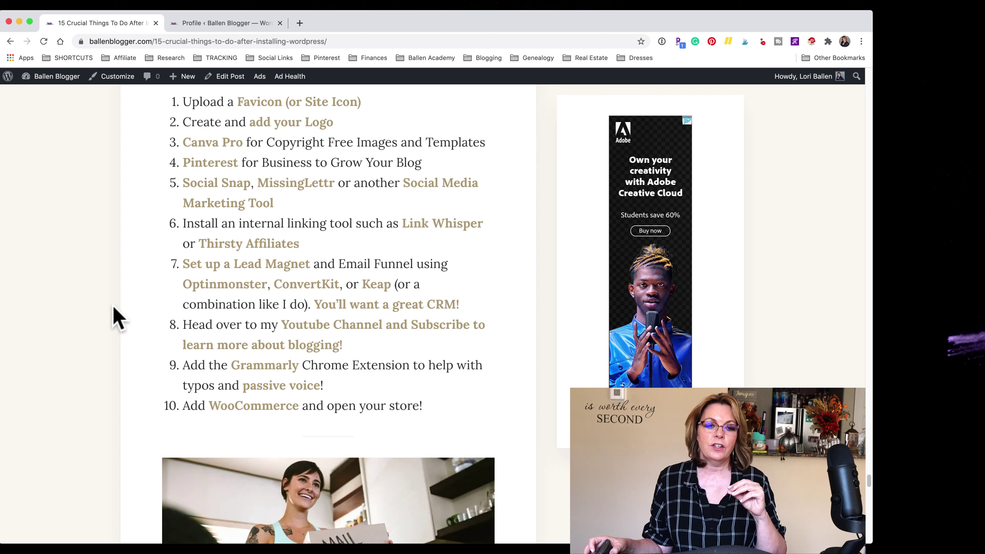
scroll(112, 305, "down", 2)
scroll(114, 302, "down", 1)
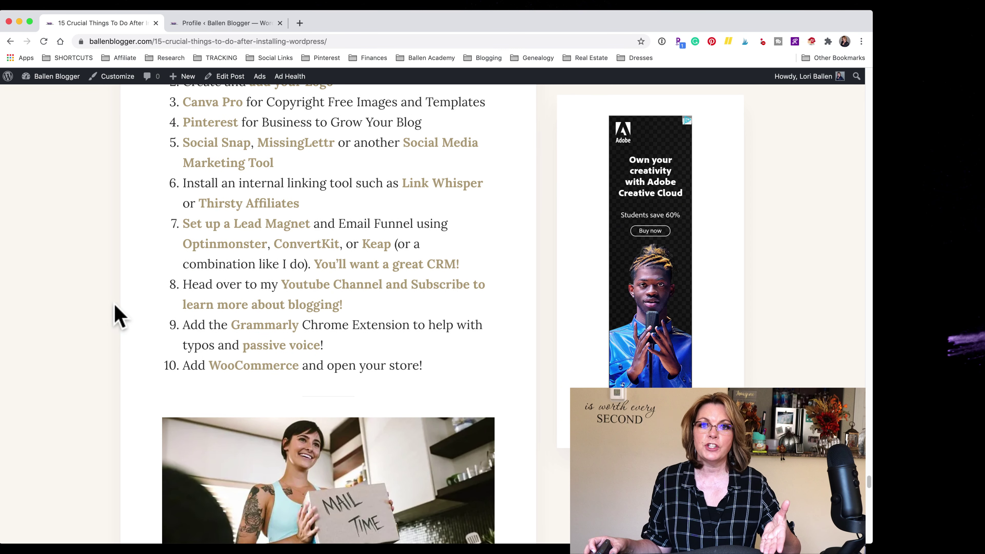
scroll(121, 315, "down", 1)
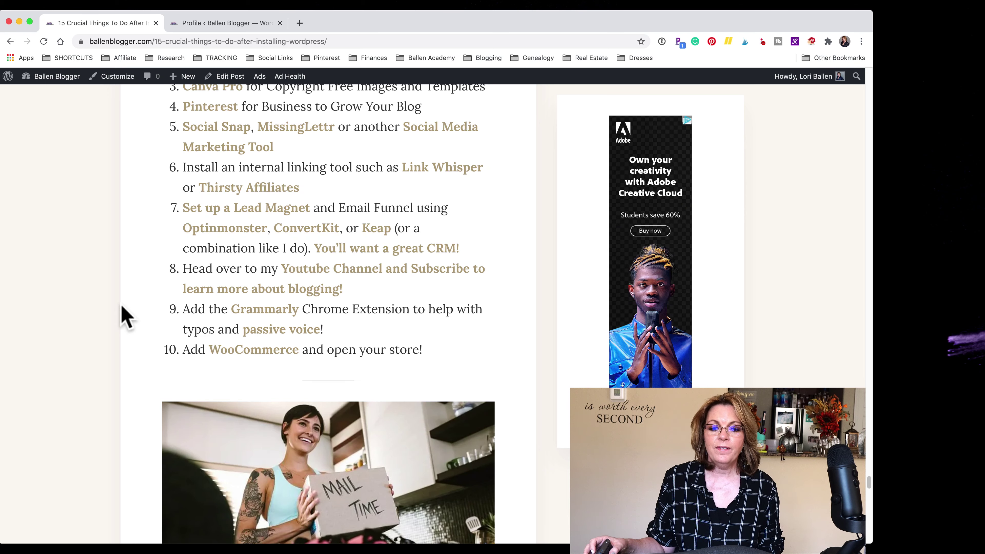
scroll(121, 313, "down", 5)
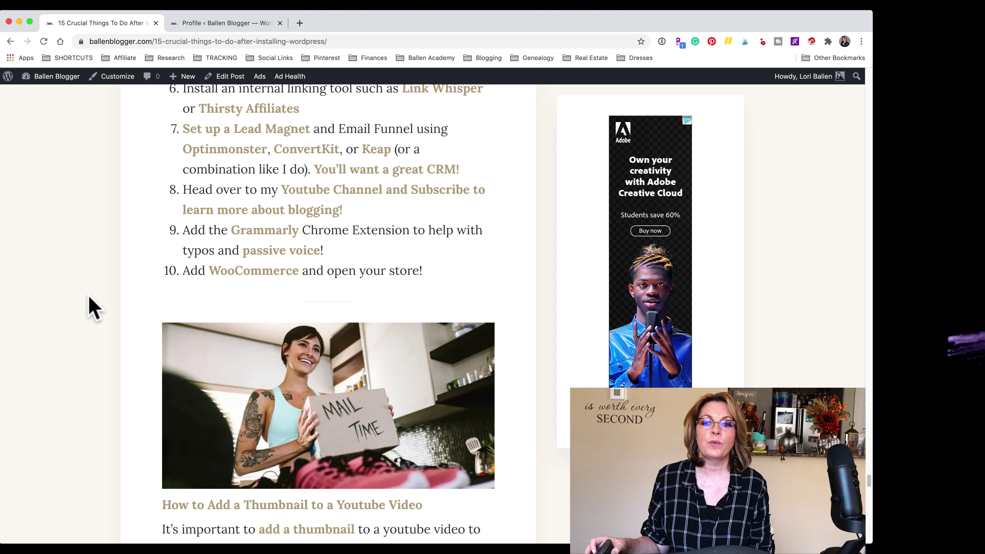
scroll(89, 322, "down", 20)
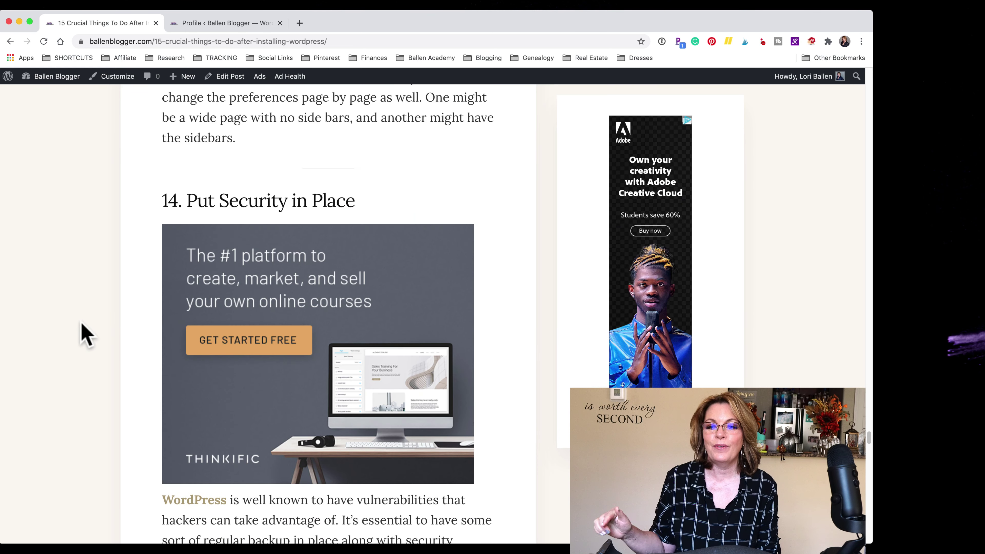
scroll(86, 336, "up", 5)
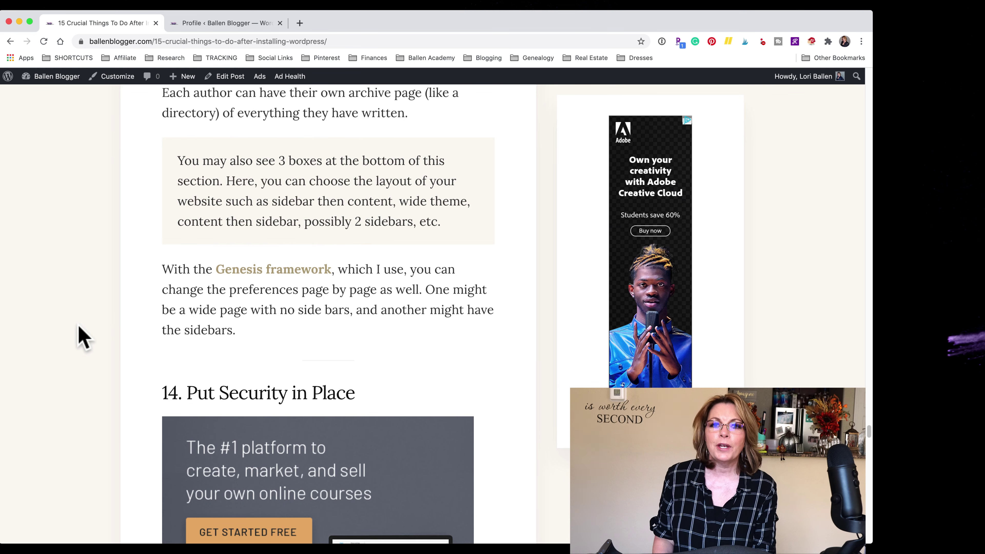